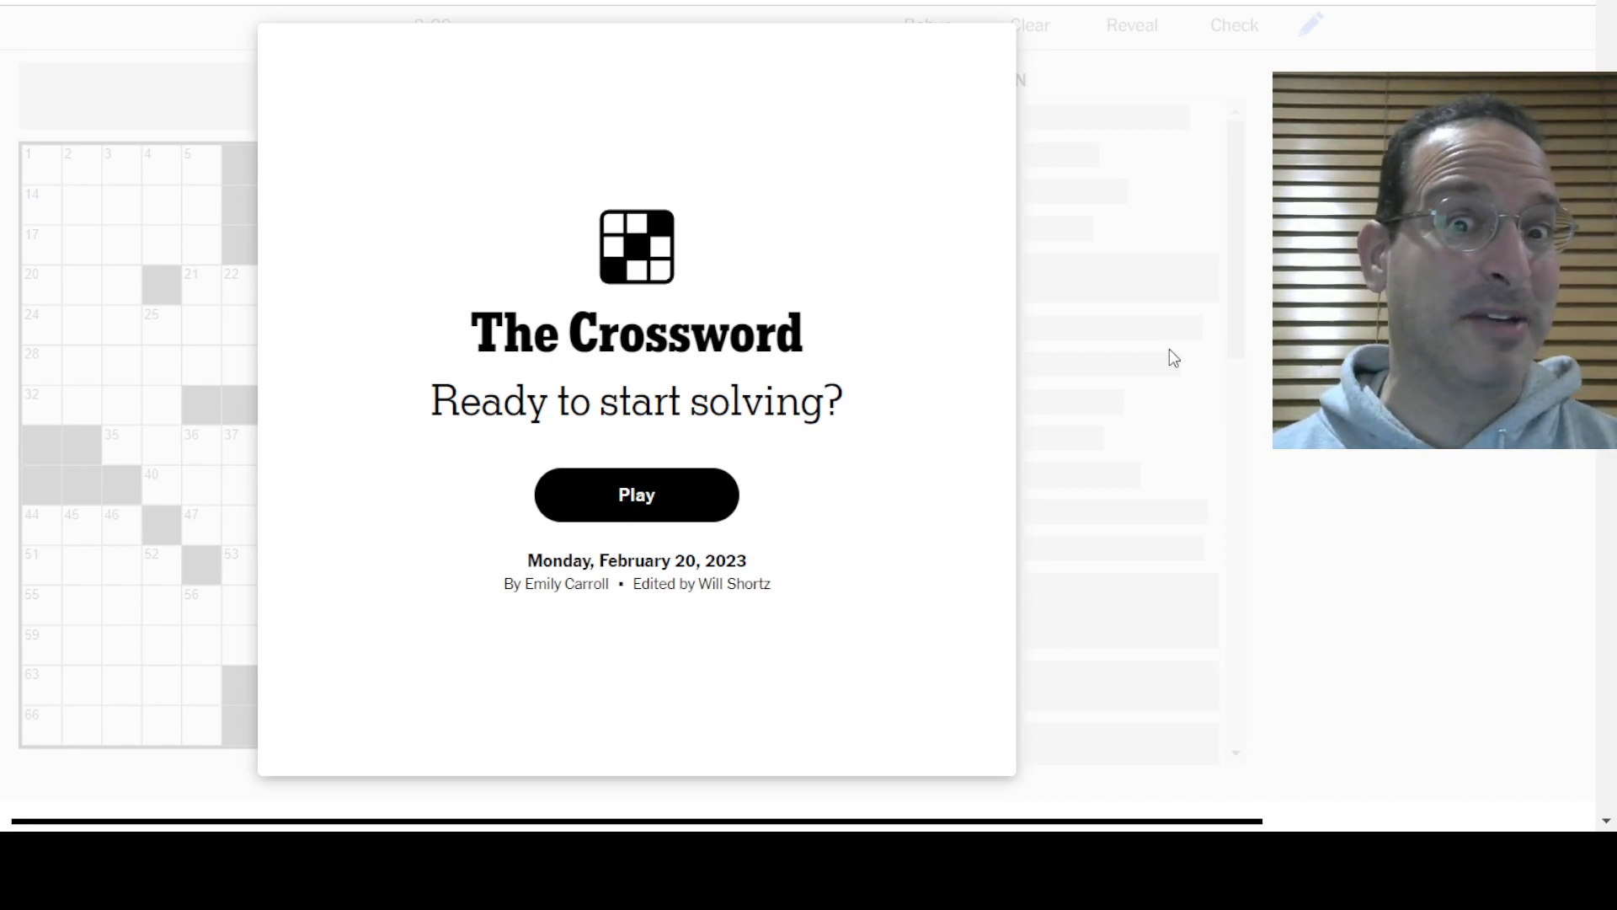
# Step: Start the puzzle, enter BRAND at 1-Across and work back through 4- to 1-Down
pyautogui.click(639, 498)
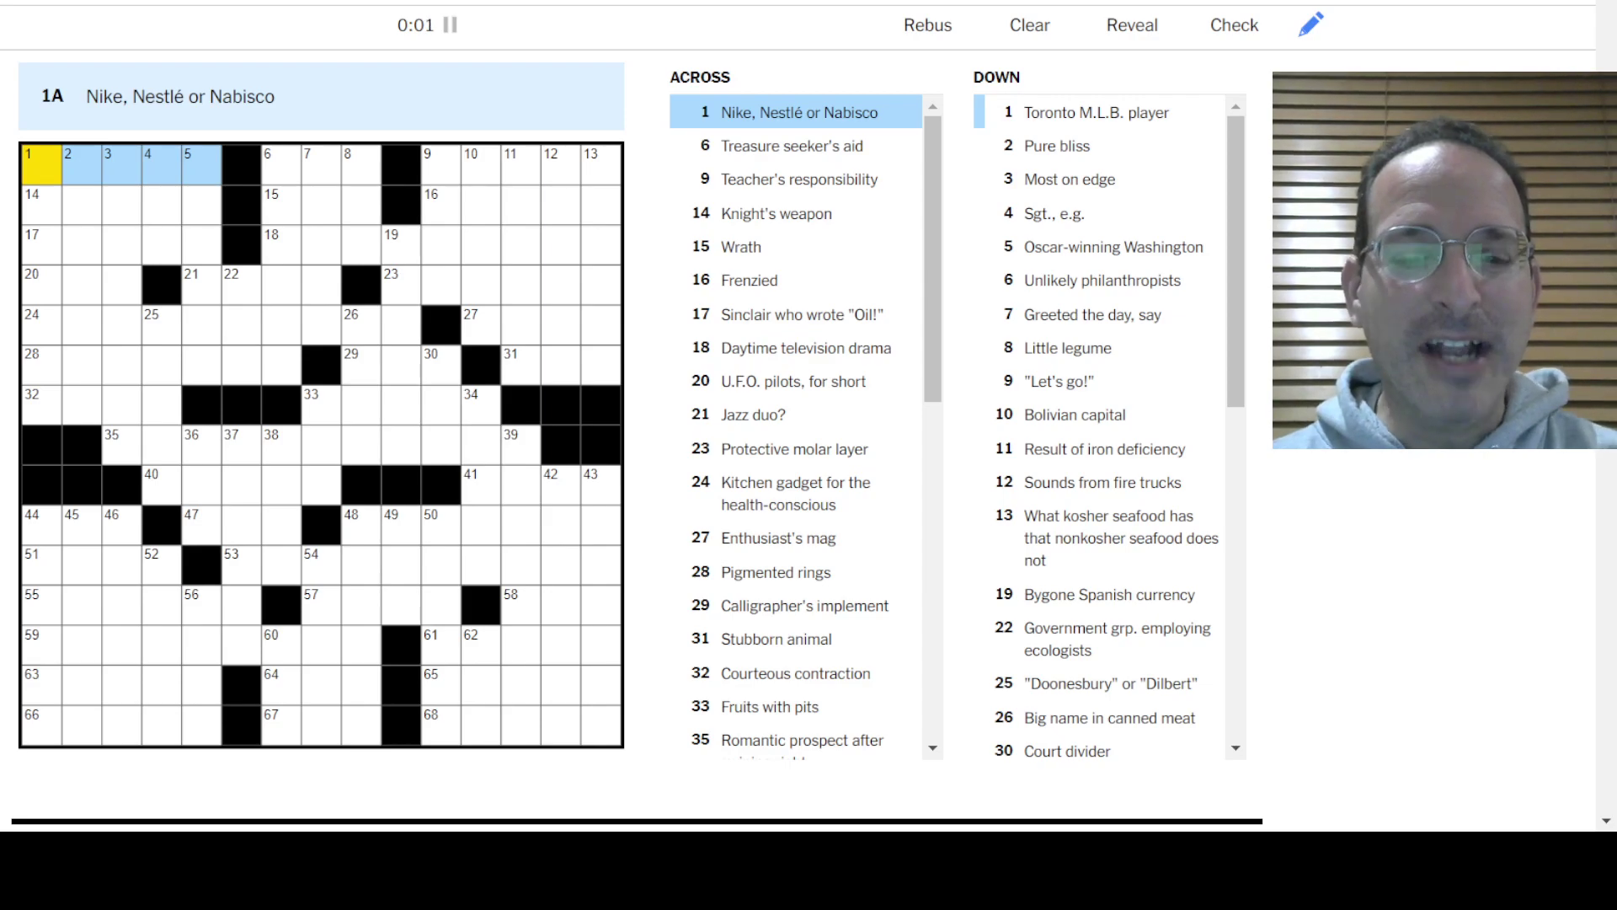
pyautogui.write('BRA')
pyautogui.press('BackSpace')
pyautogui.press('BackSpace')
pyautogui.press('BackSpace')
pyautogui.write('B')
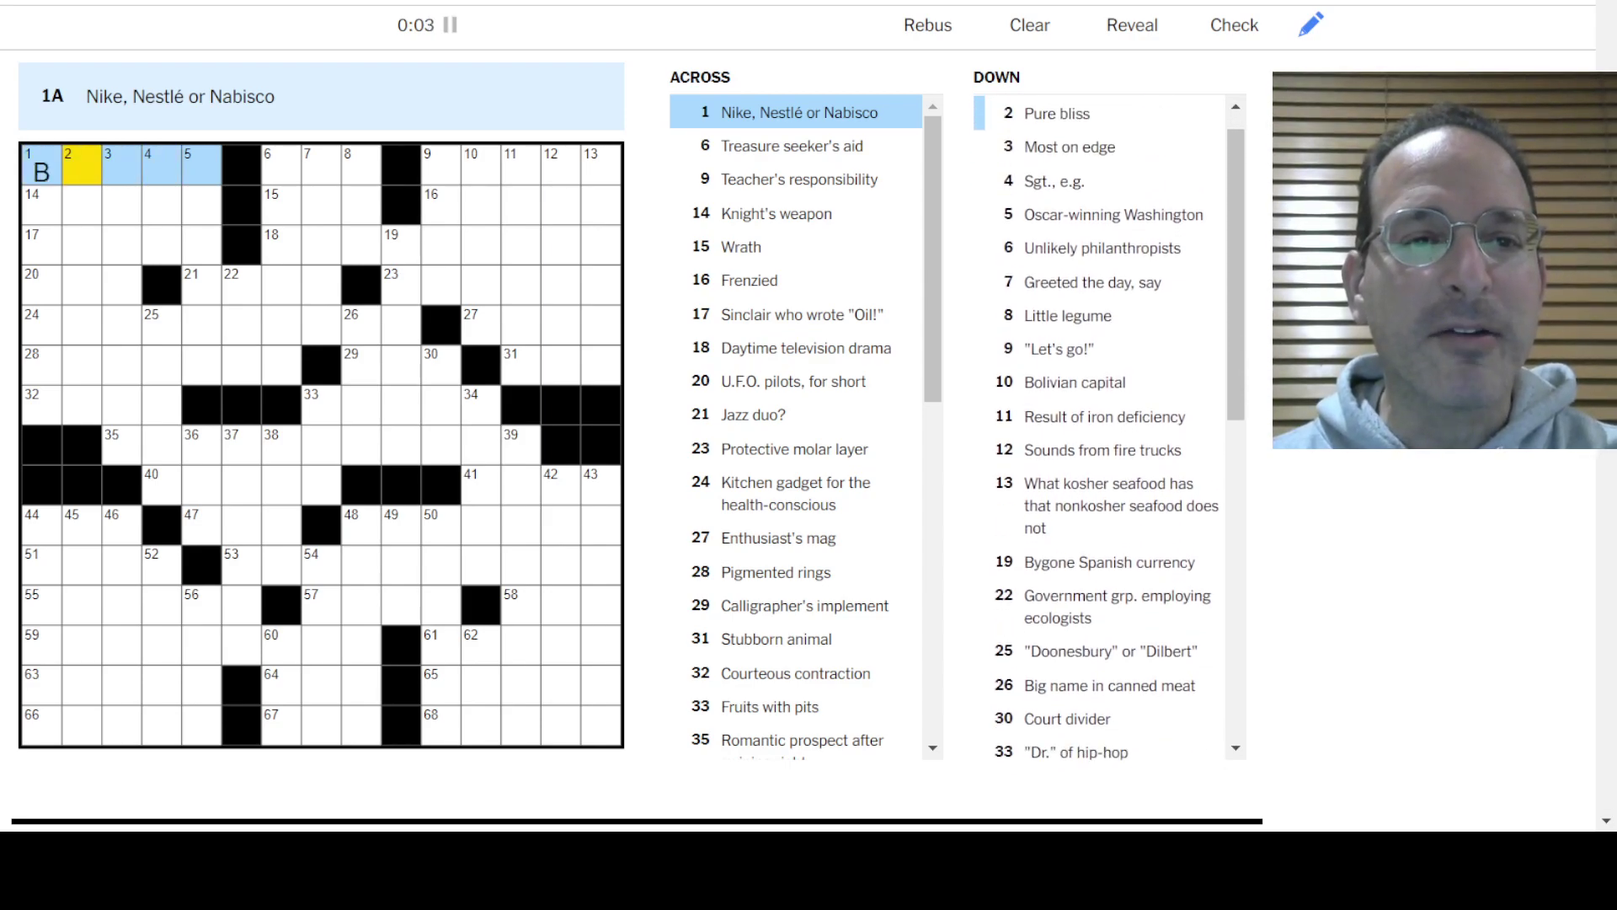
pyautogui.write('RAND')
pyautogui.write('E')
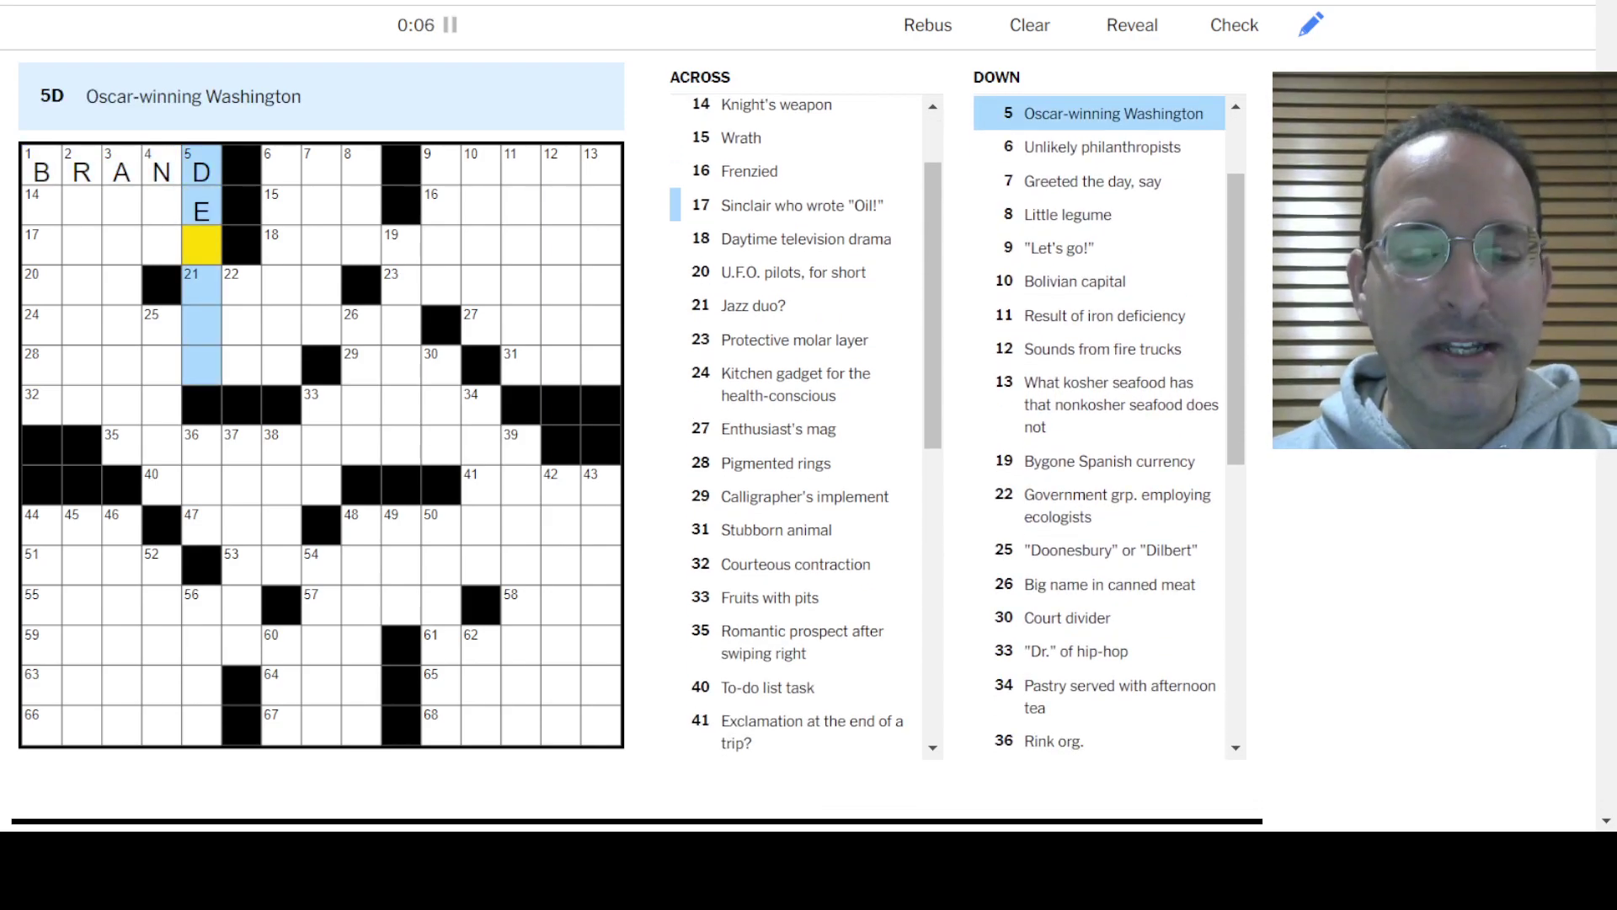
pyautogui.write('NZEL')
pyautogui.hotkey('shift', 'Tab')
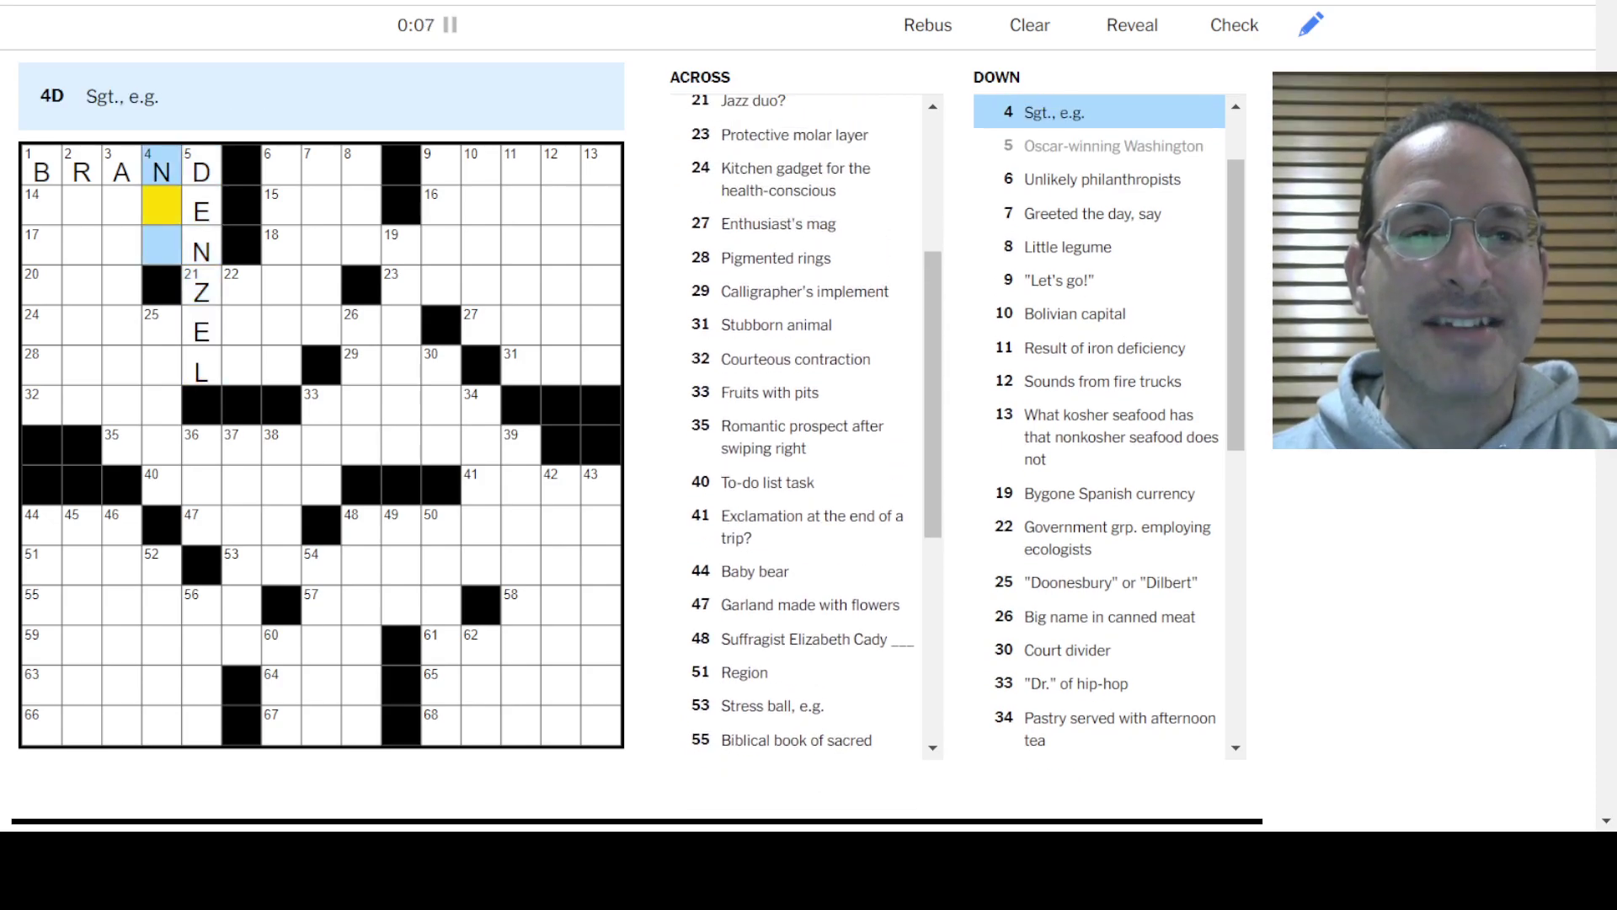
pyautogui.write('CO')
pyautogui.hotkey('shift', 'Tab')
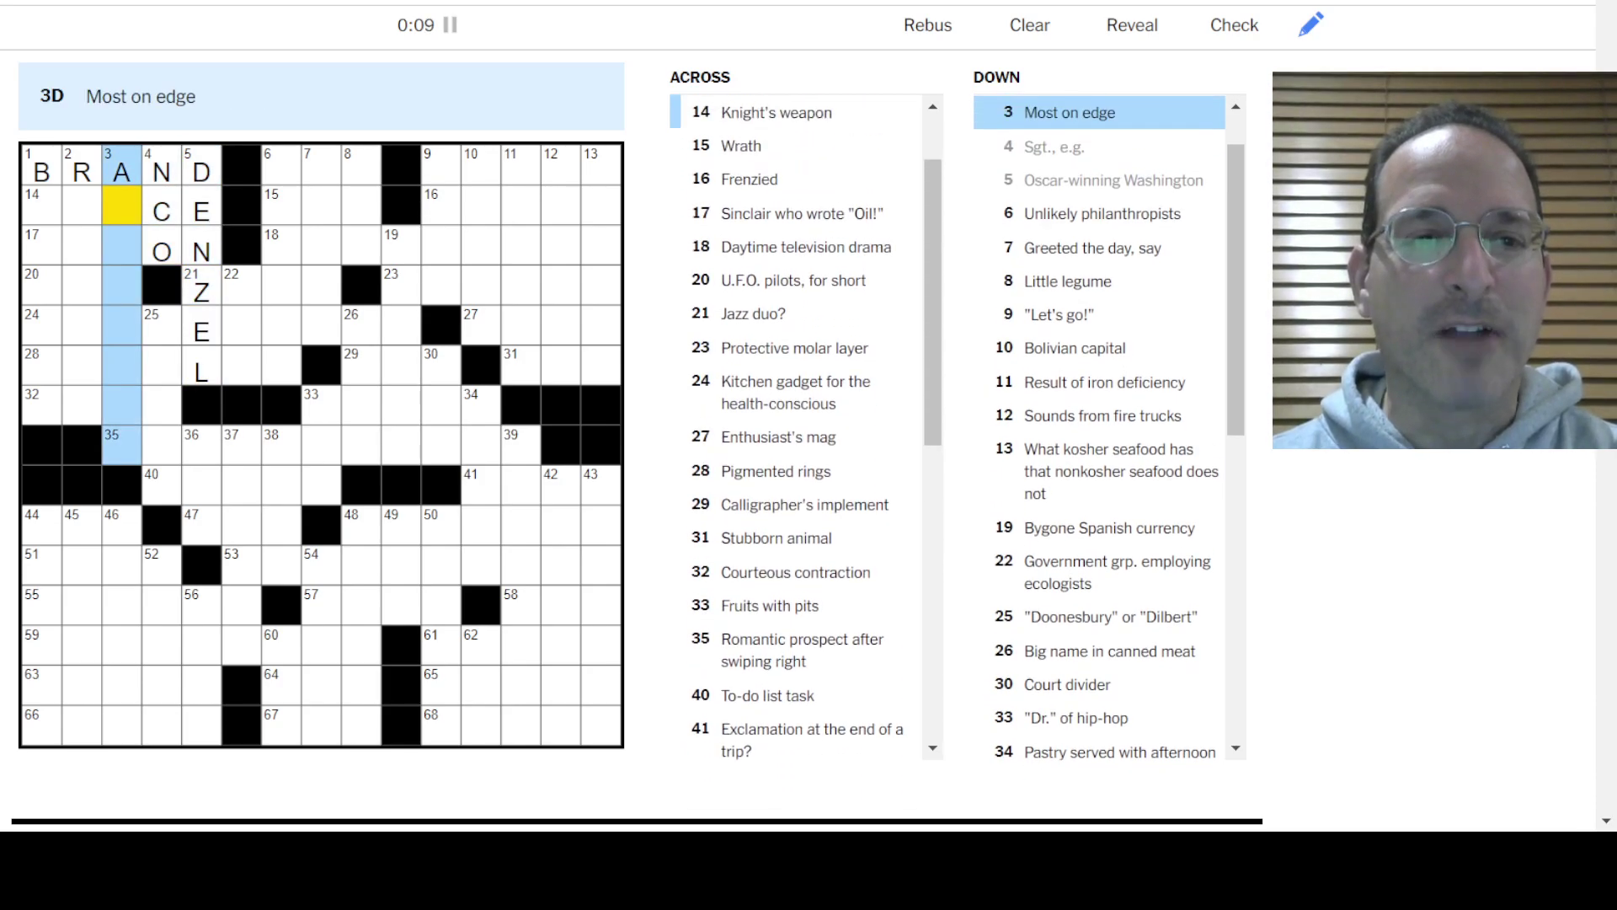
pyautogui.hotkey('shift', 'Tab')
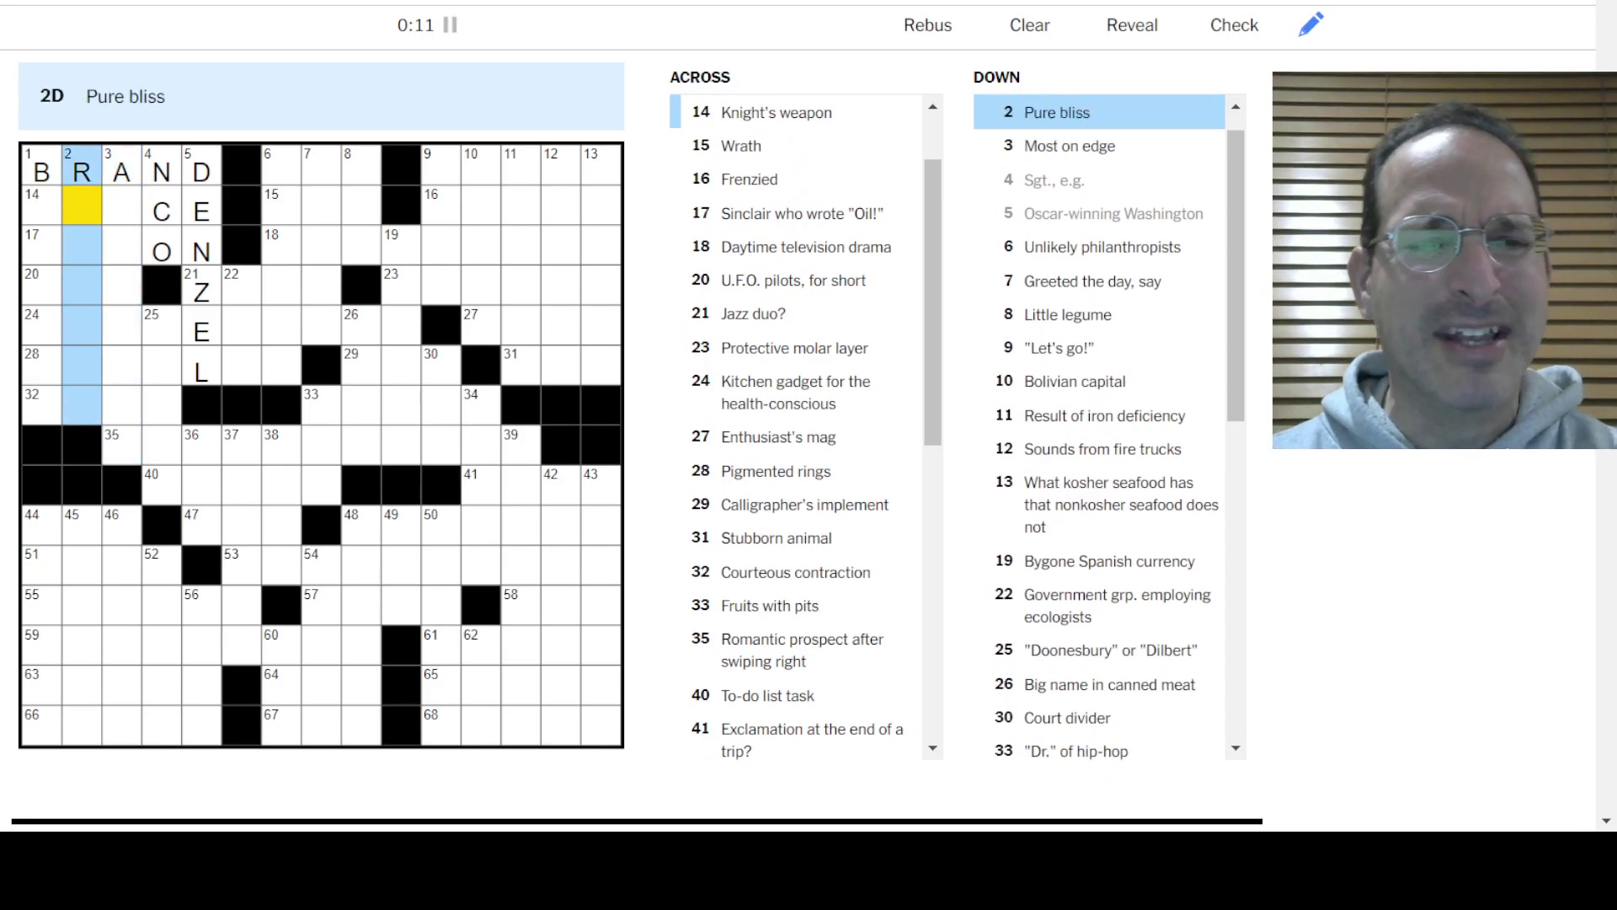
pyautogui.hotkey('shift', 'Tab')
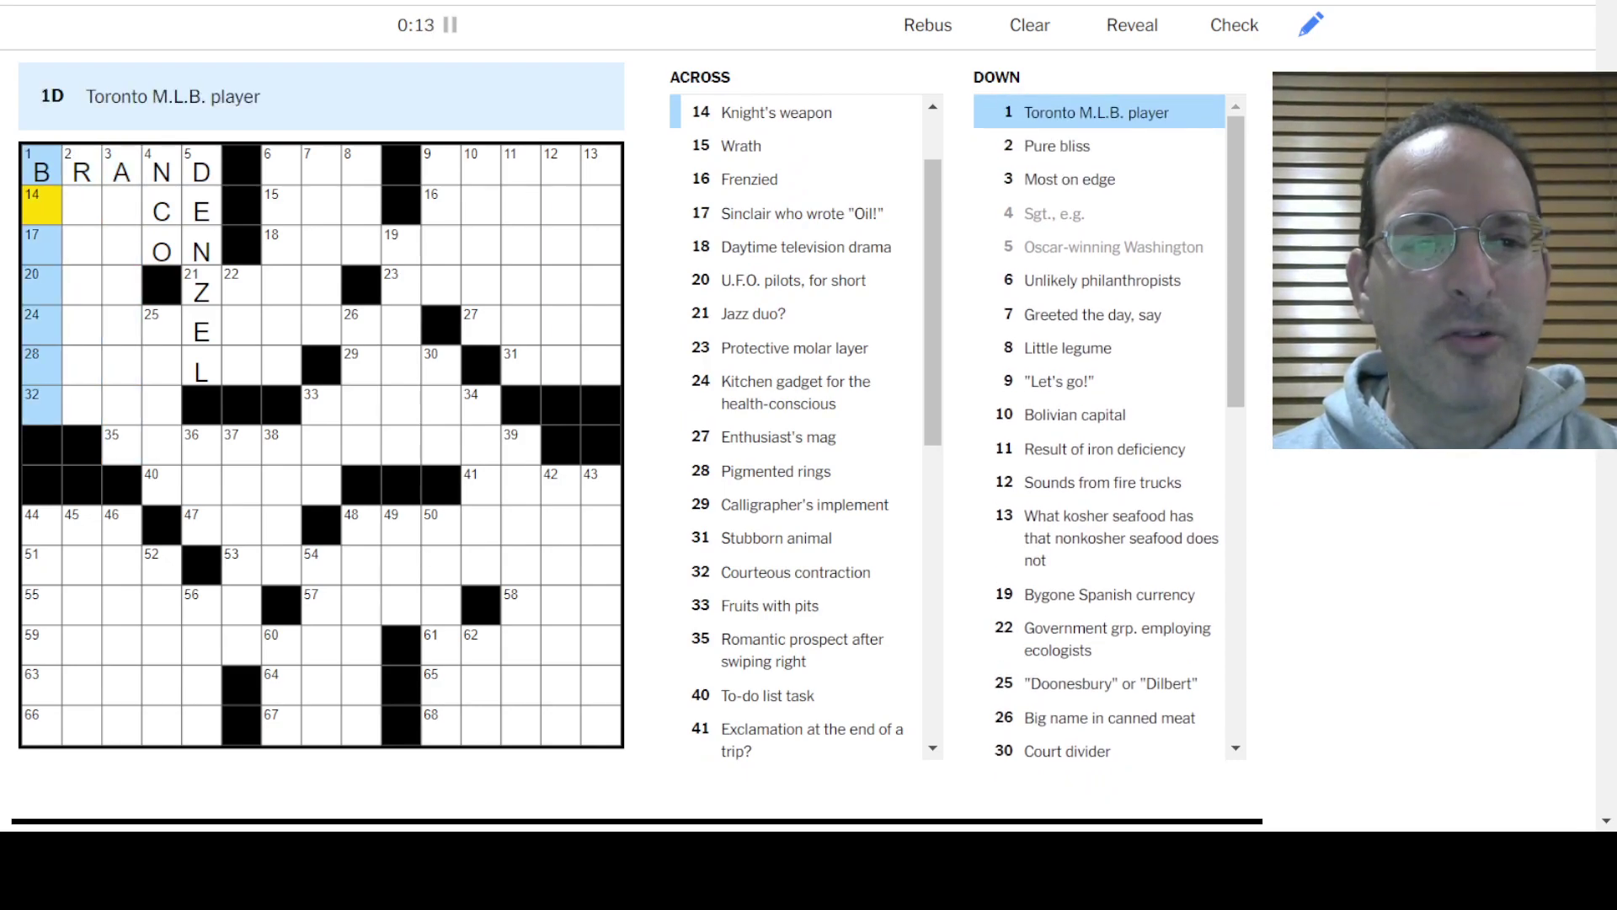
pyautogui.write('LUEJA')
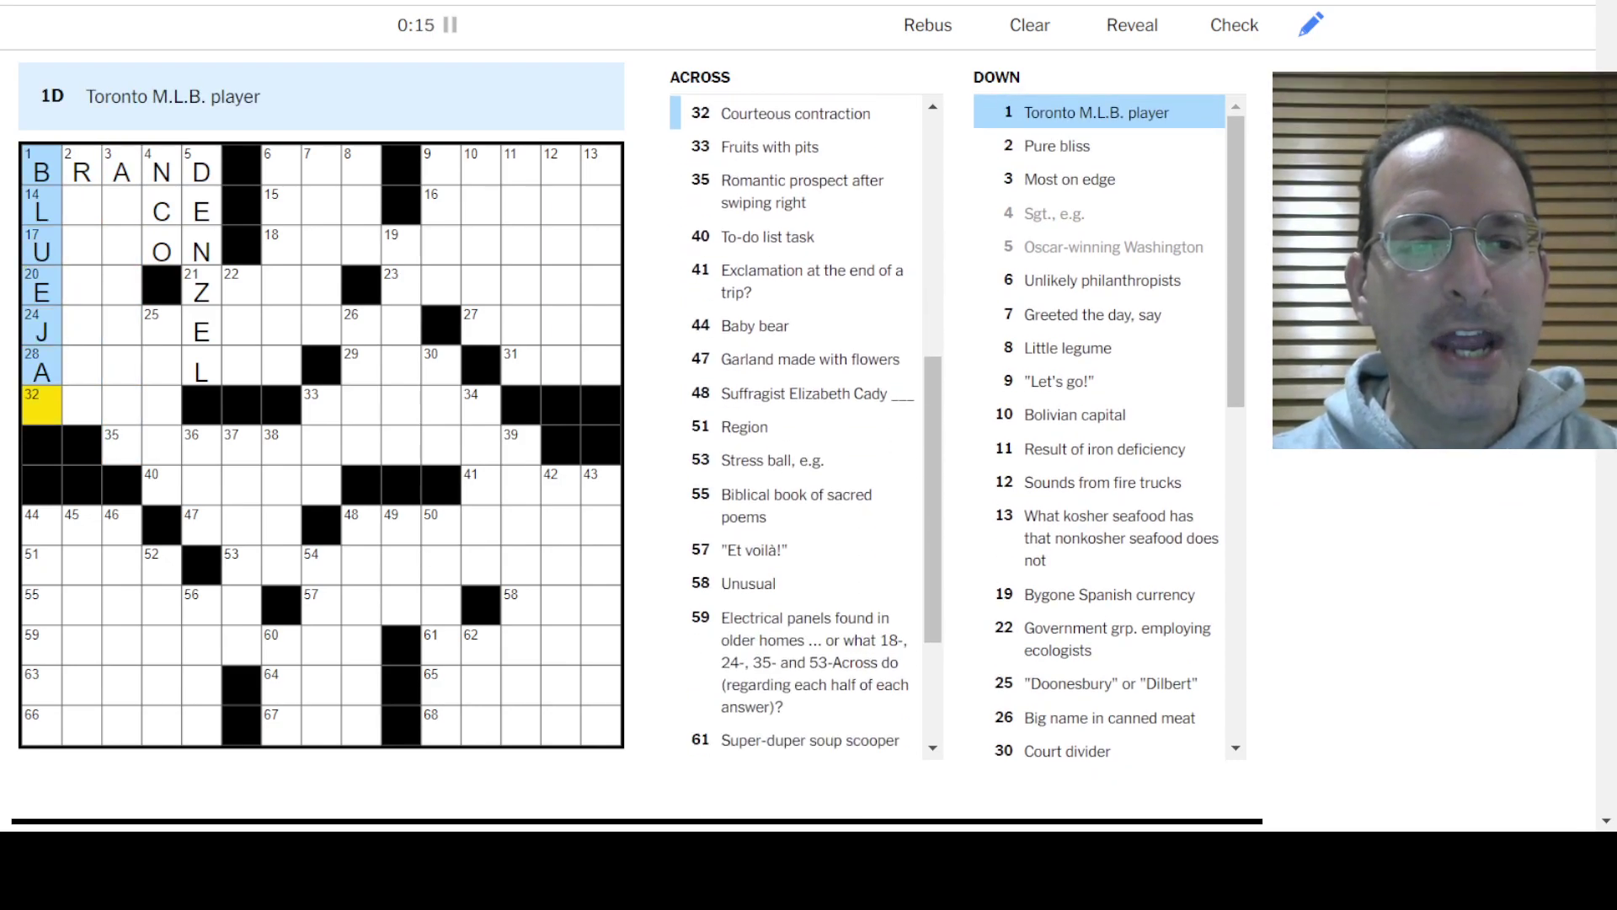
pyautogui.write('Y')
# Step: Fill the across answers from 32-Across back to 14-Across, including LANCE
pyautogui.press('space')
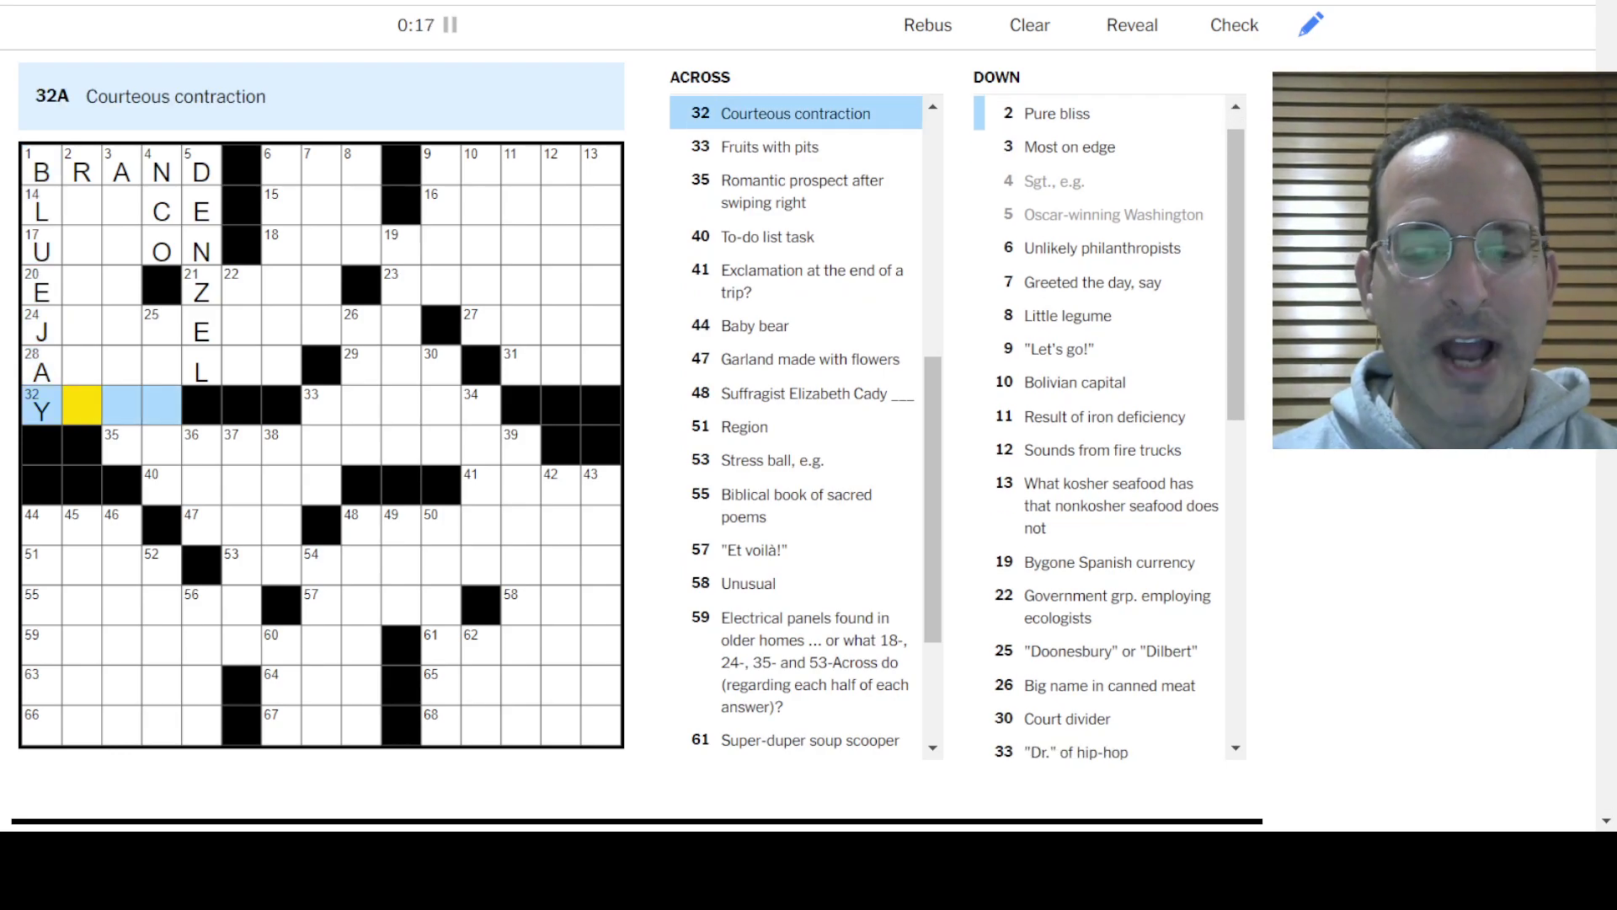
pyautogui.write('A')
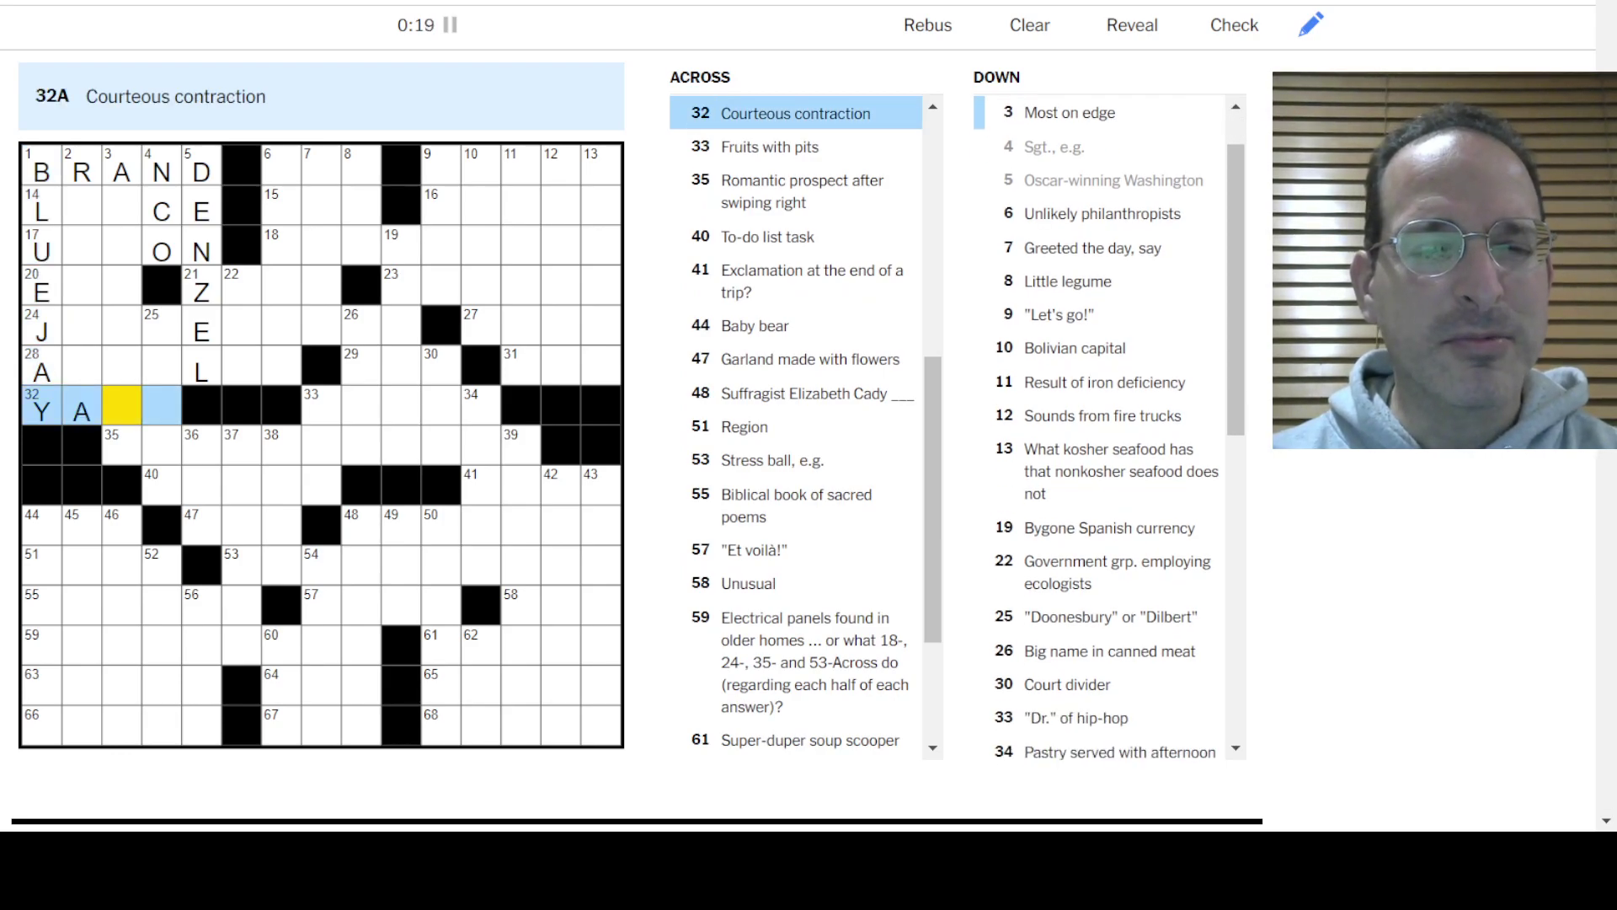
pyautogui.write('LL')
pyautogui.hotkey('shift', 'Tab')
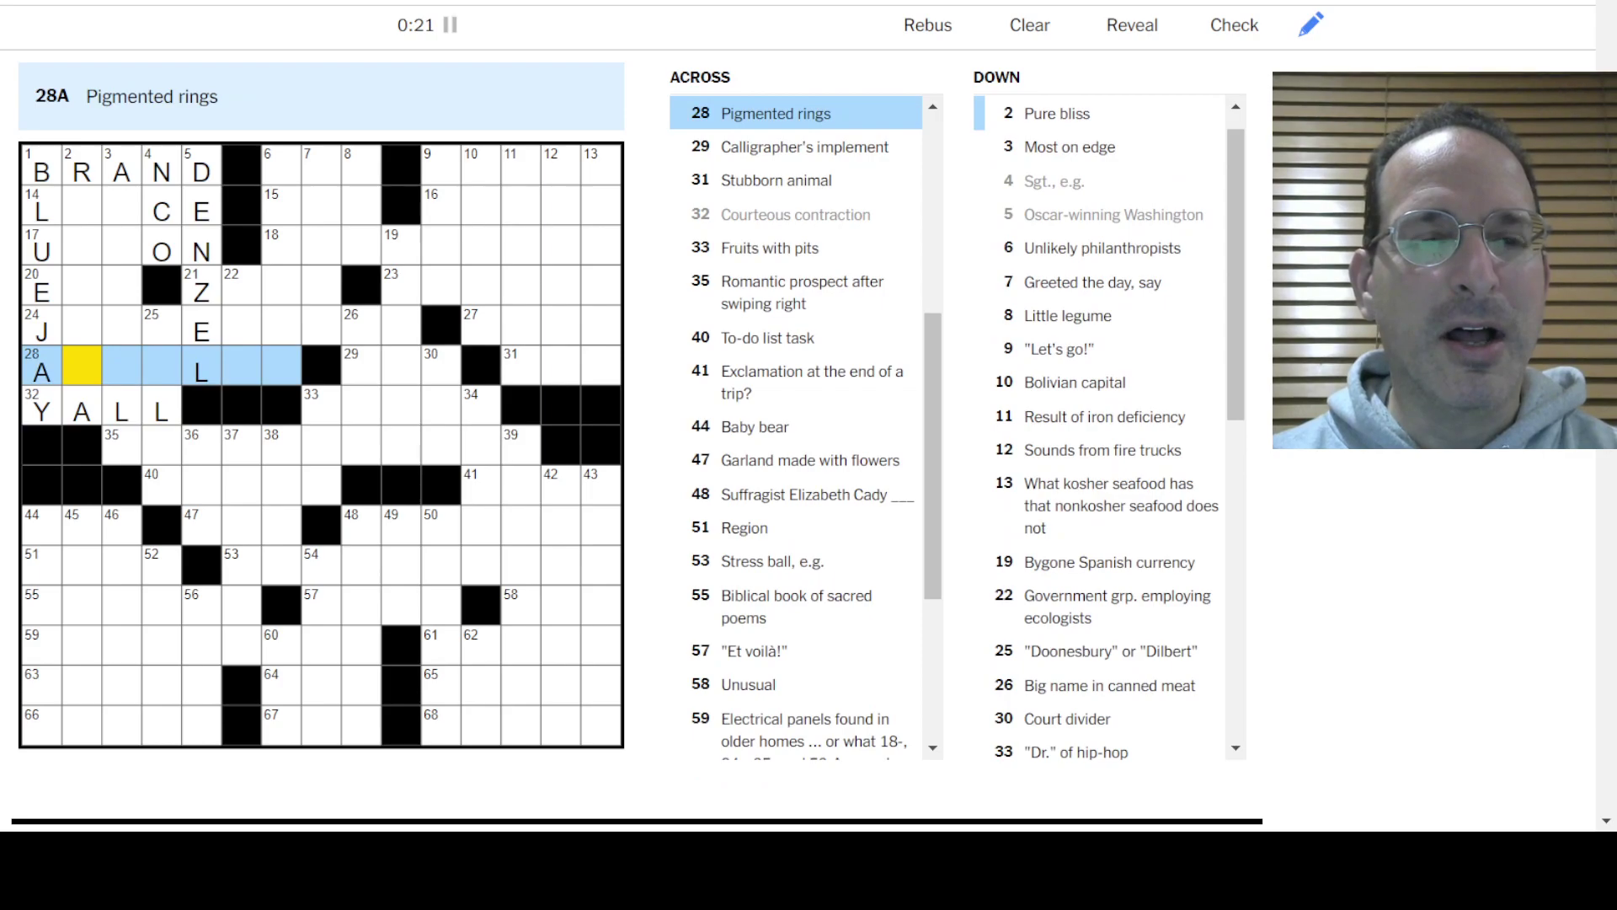
pyautogui.write('REOL')
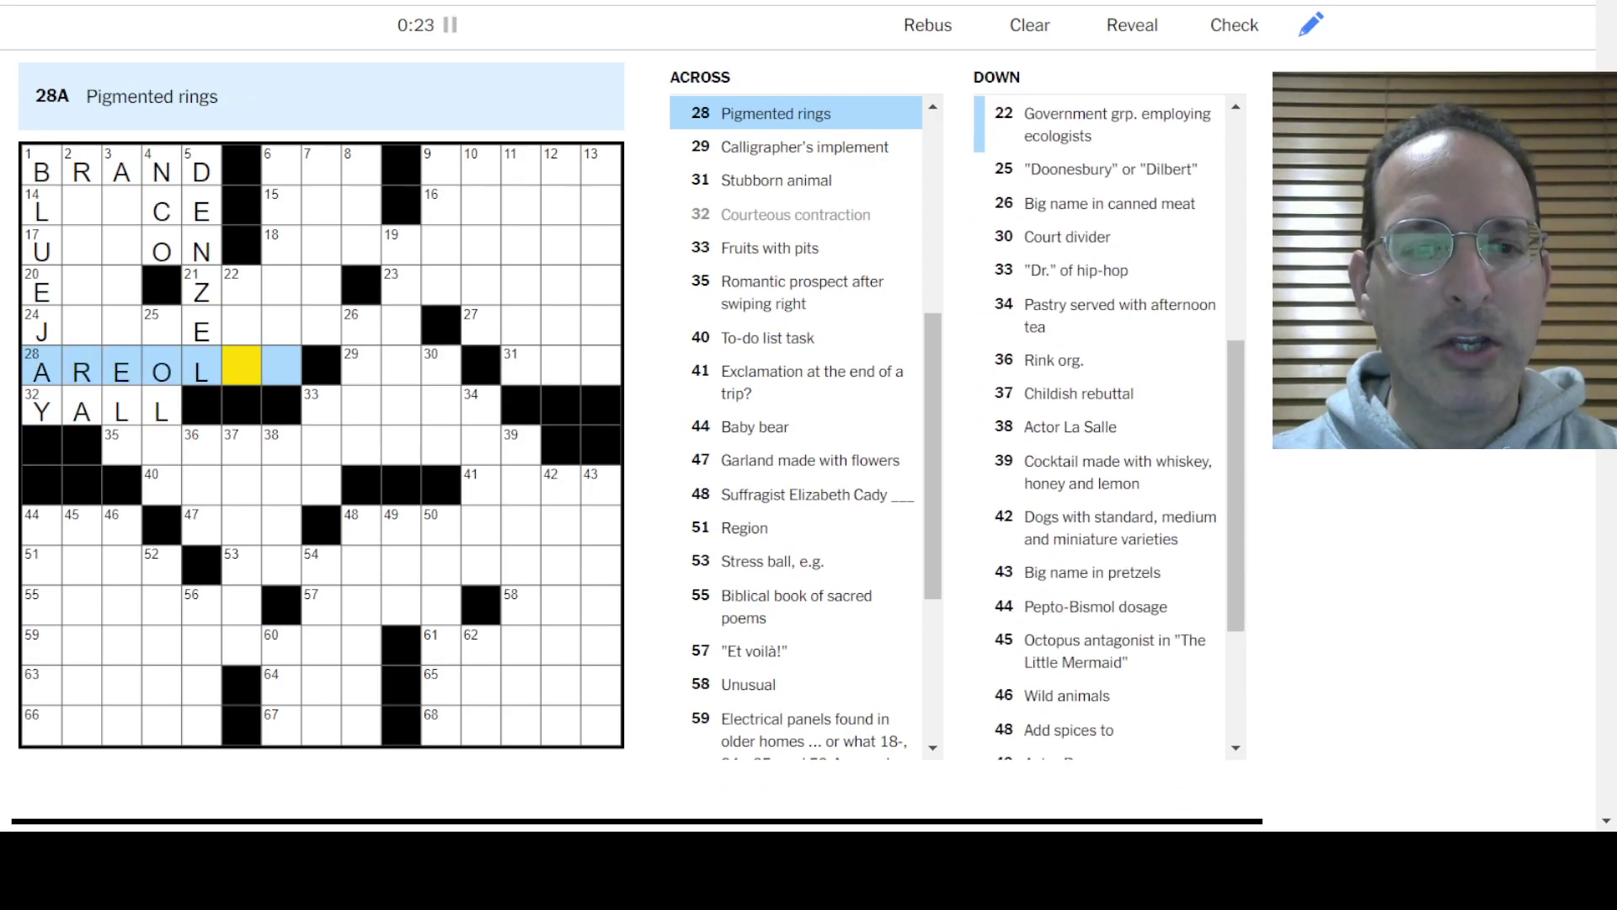
pyautogui.write('AE')
pyautogui.hotkey('shift', 'Tab')
pyautogui.hotkey('shift', 'Tab')
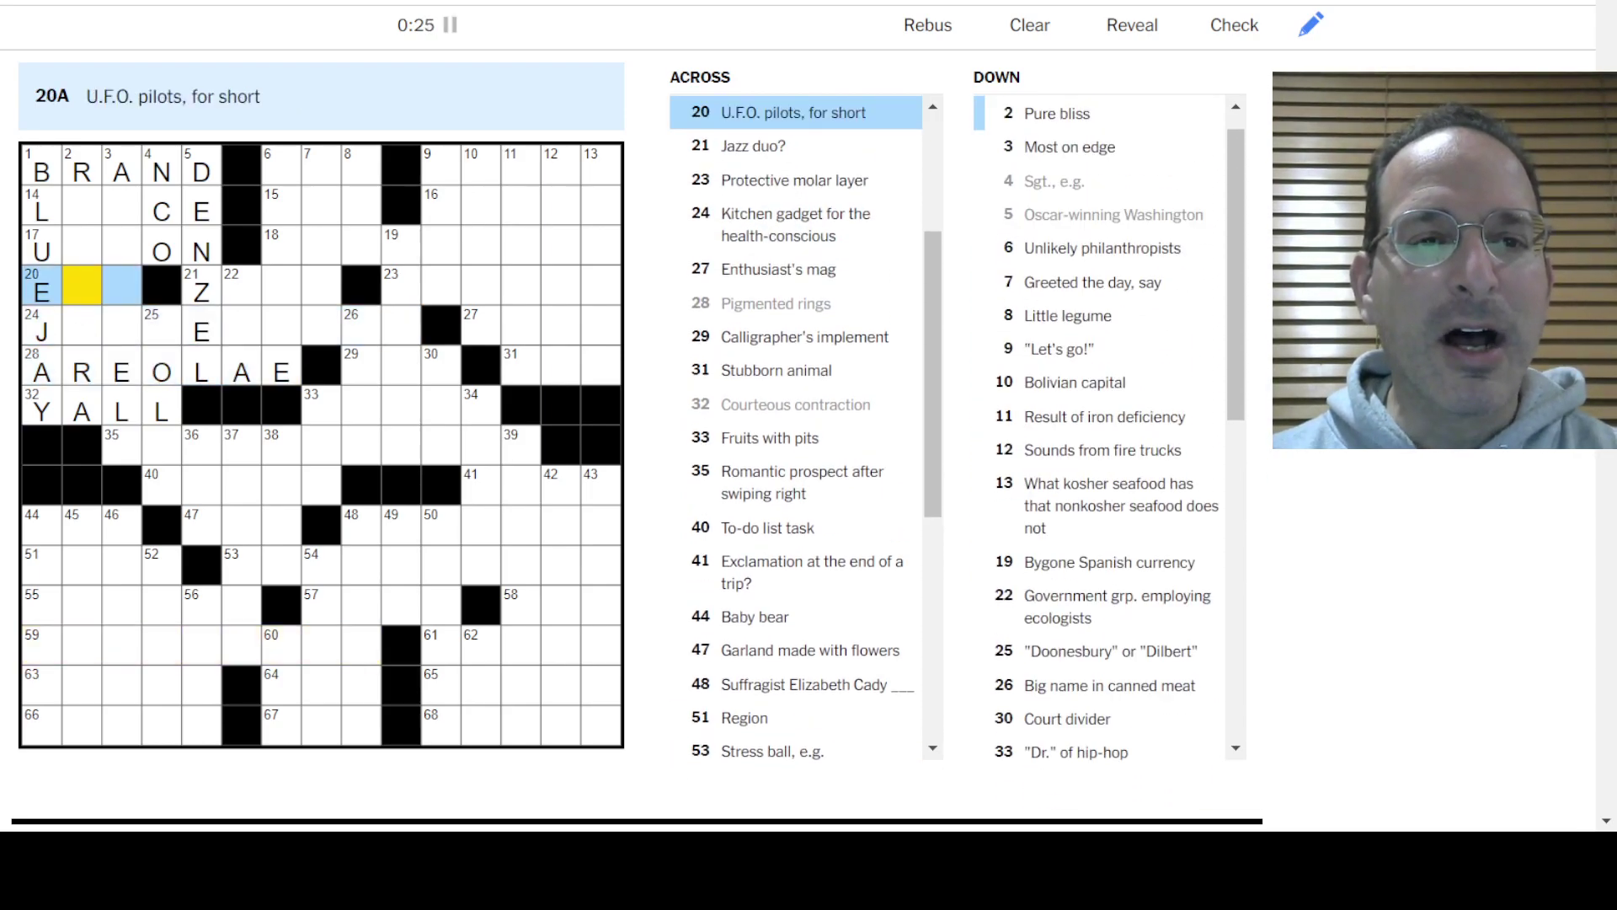
pyautogui.press('Tab')
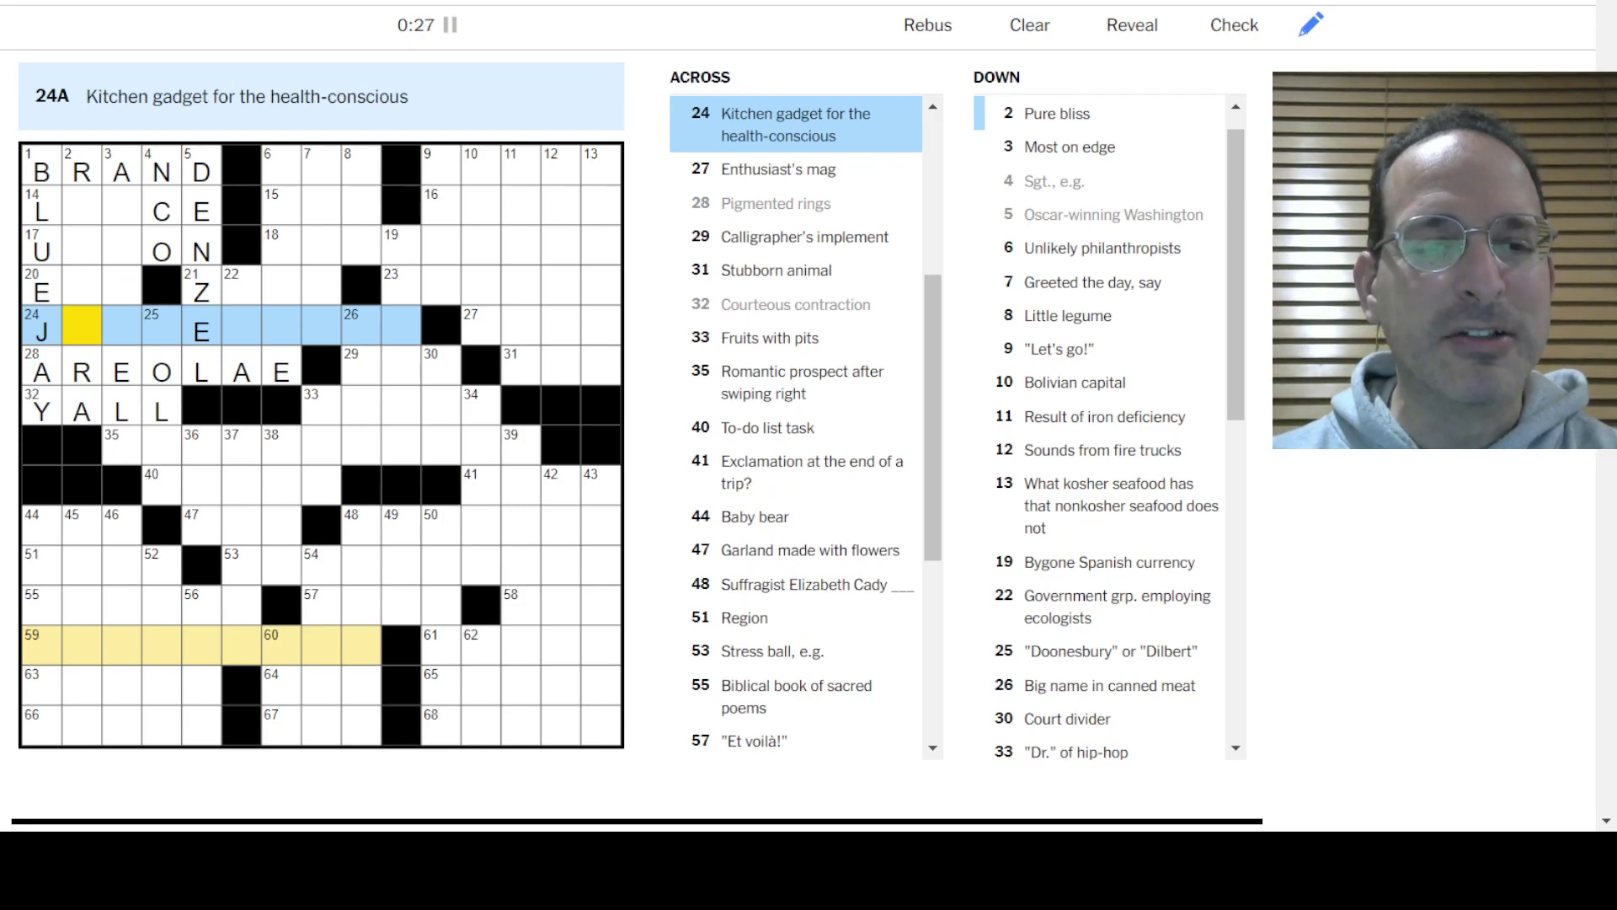
pyautogui.write('UICE')
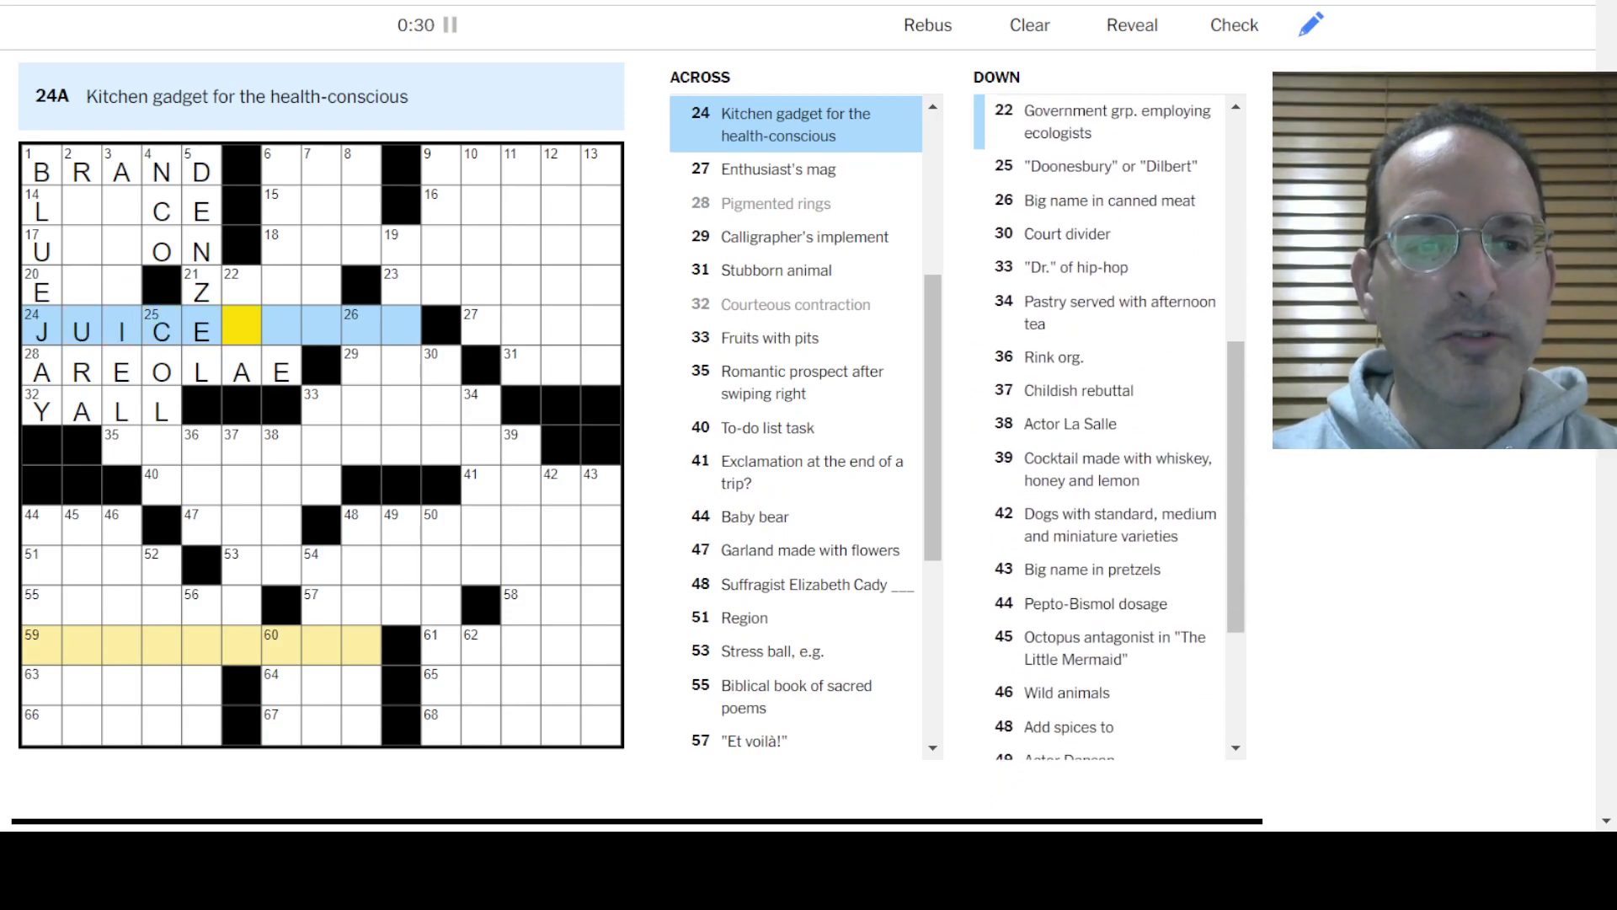
pyautogui.hotkey('shift', 'Tab')
pyautogui.write('E')
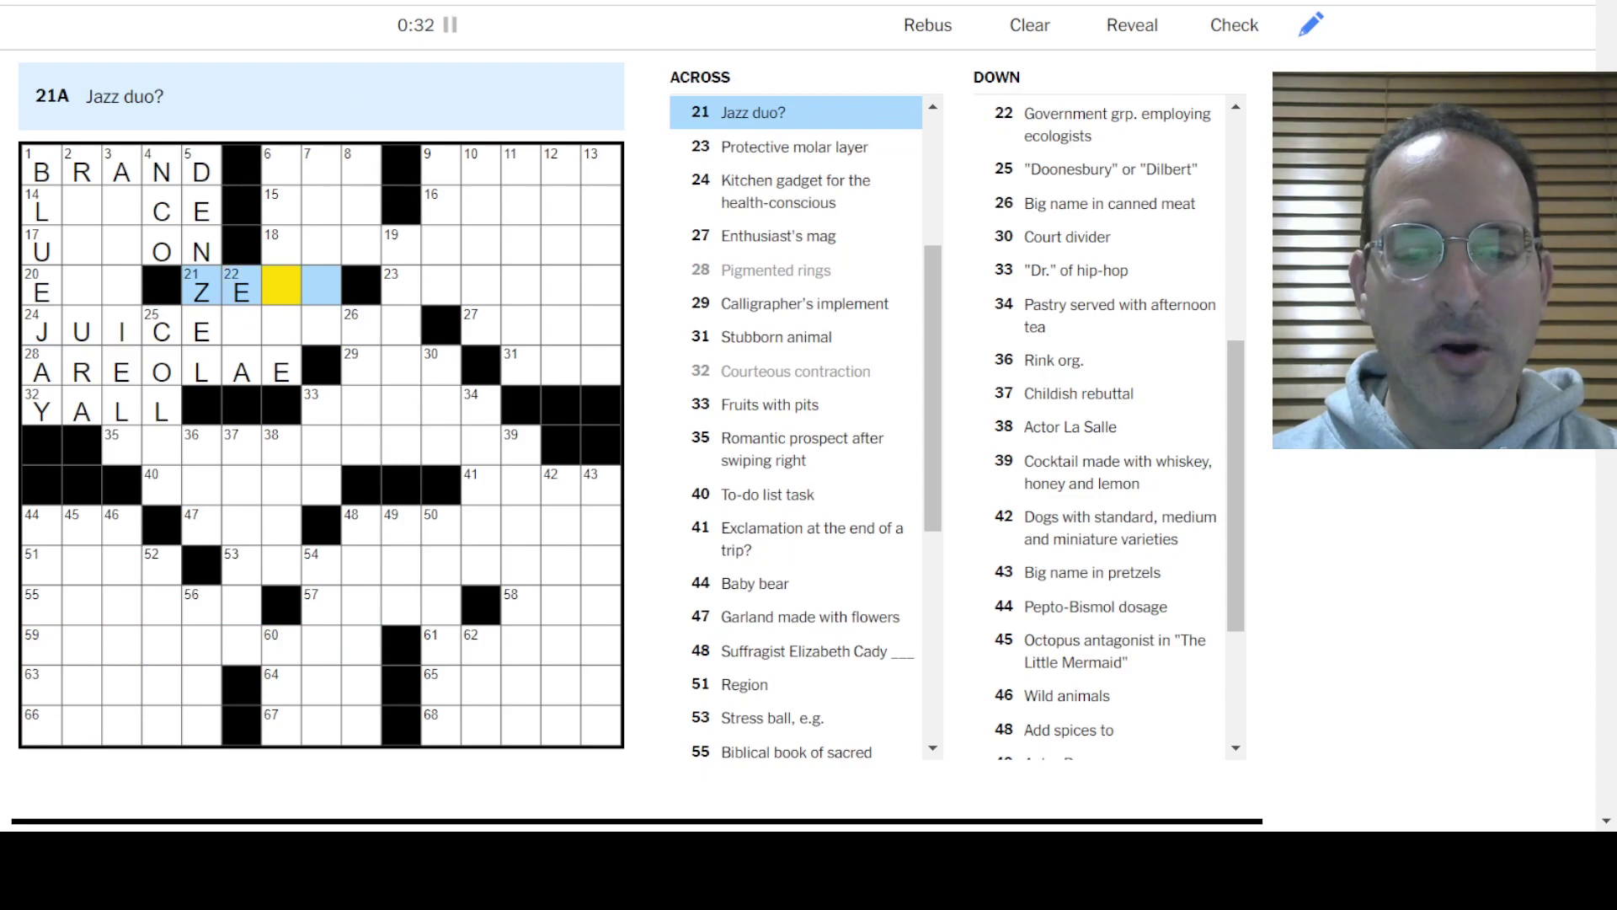
pyautogui.write('ES')
pyautogui.hotkey('shift', 'Tab')
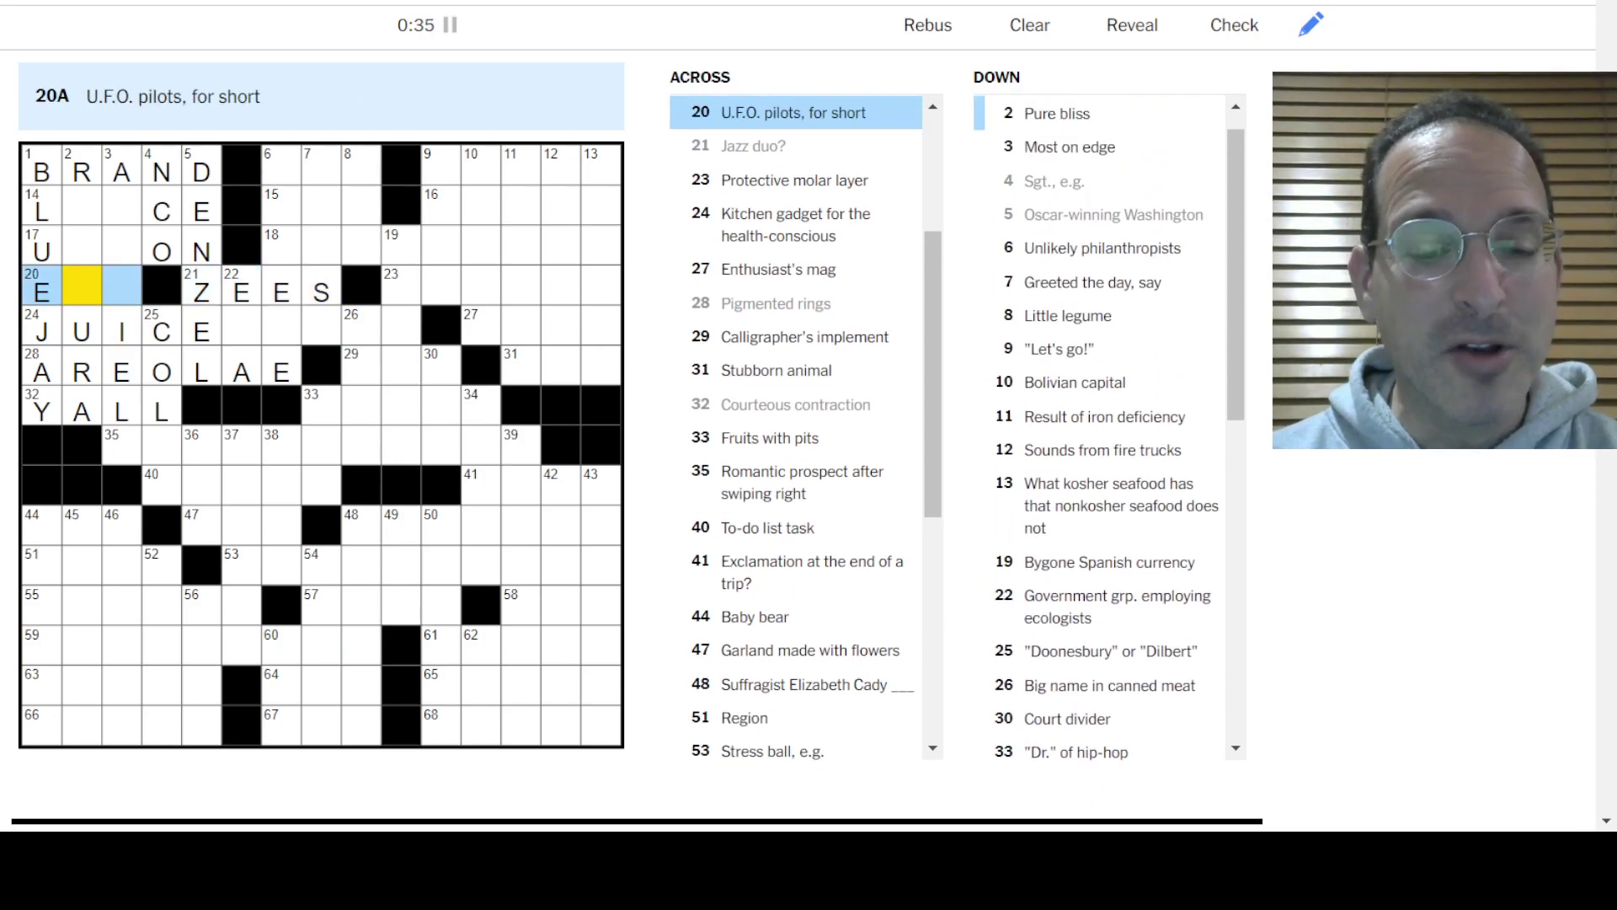
pyautogui.write('TS')
pyautogui.hotkey('shift', 'Tab')
pyautogui.write('P')
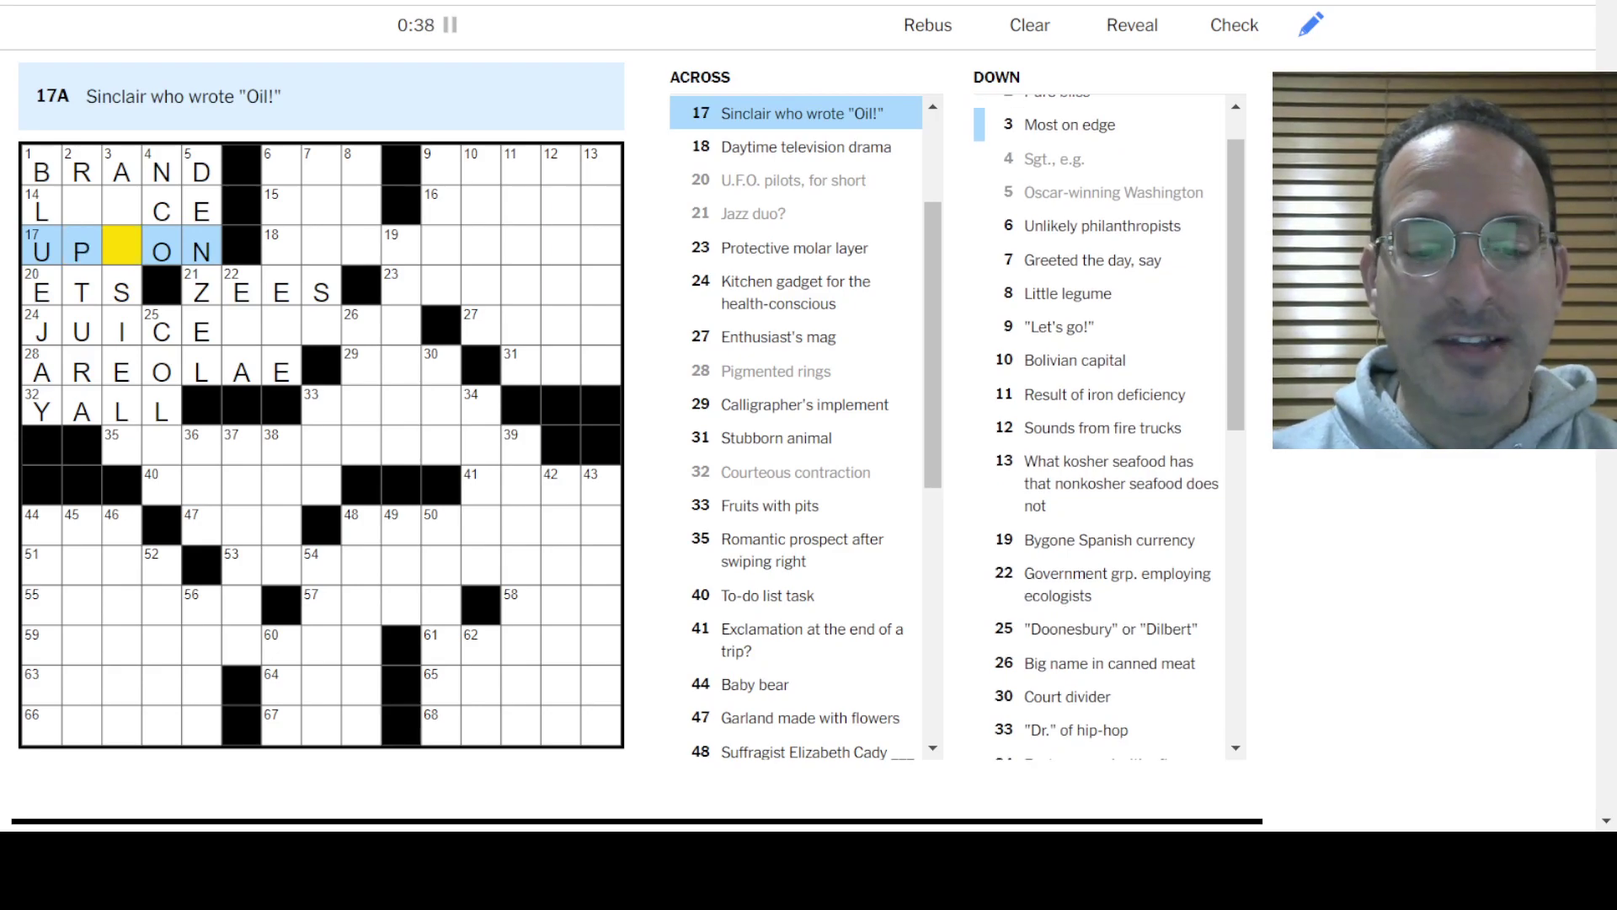
pyautogui.write('T')
pyautogui.hotkey('shift', 'Tab')
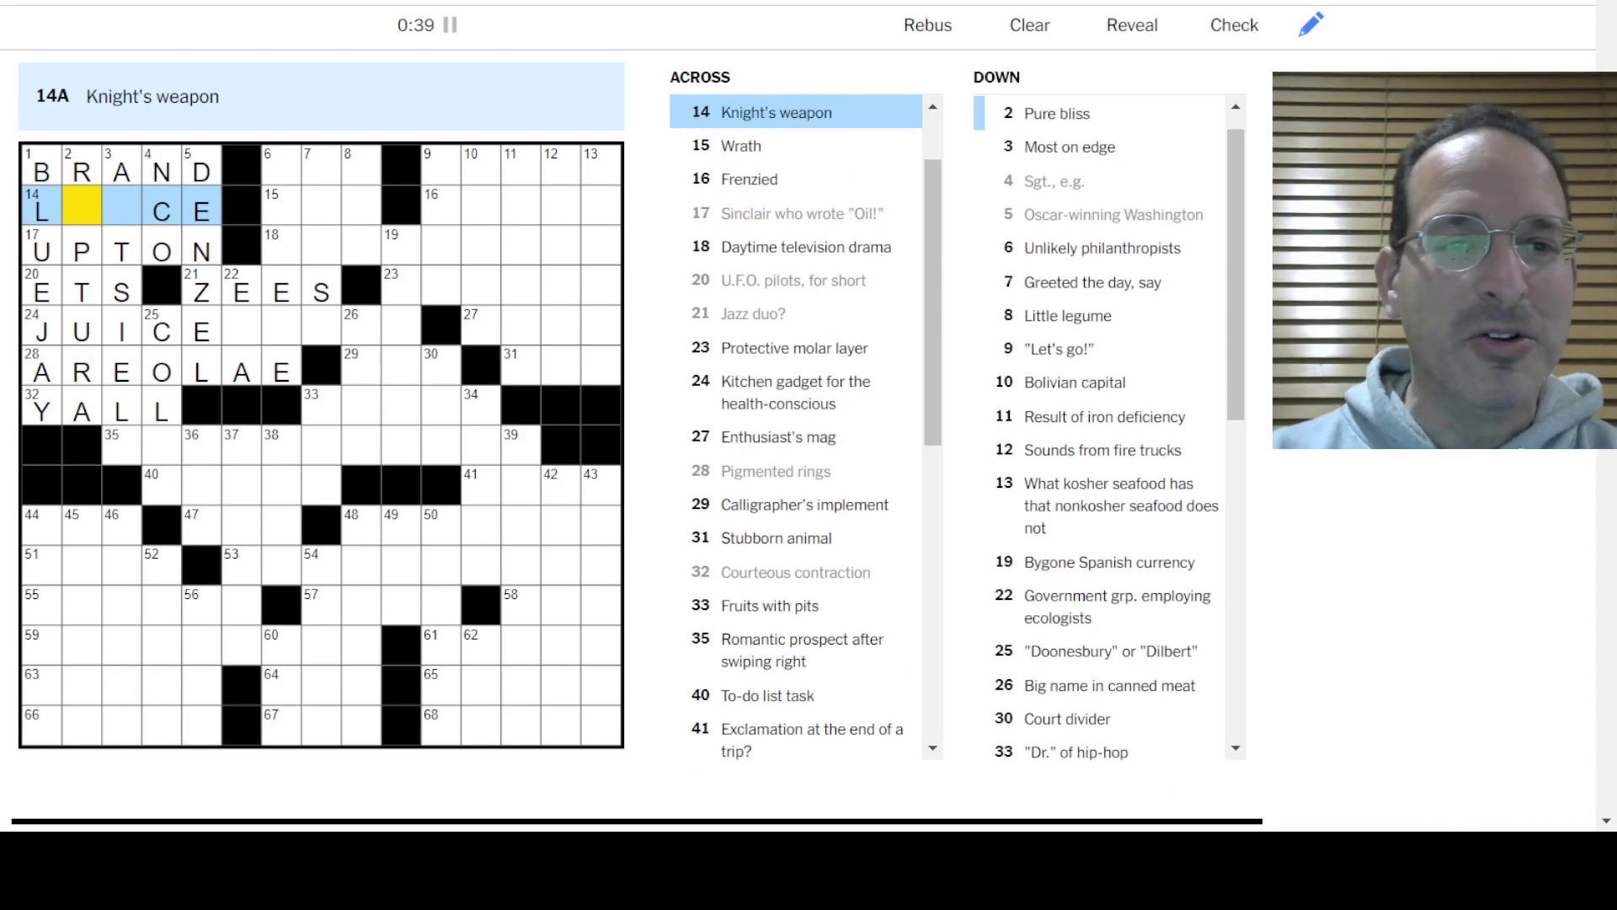
pyautogui.write('AN')
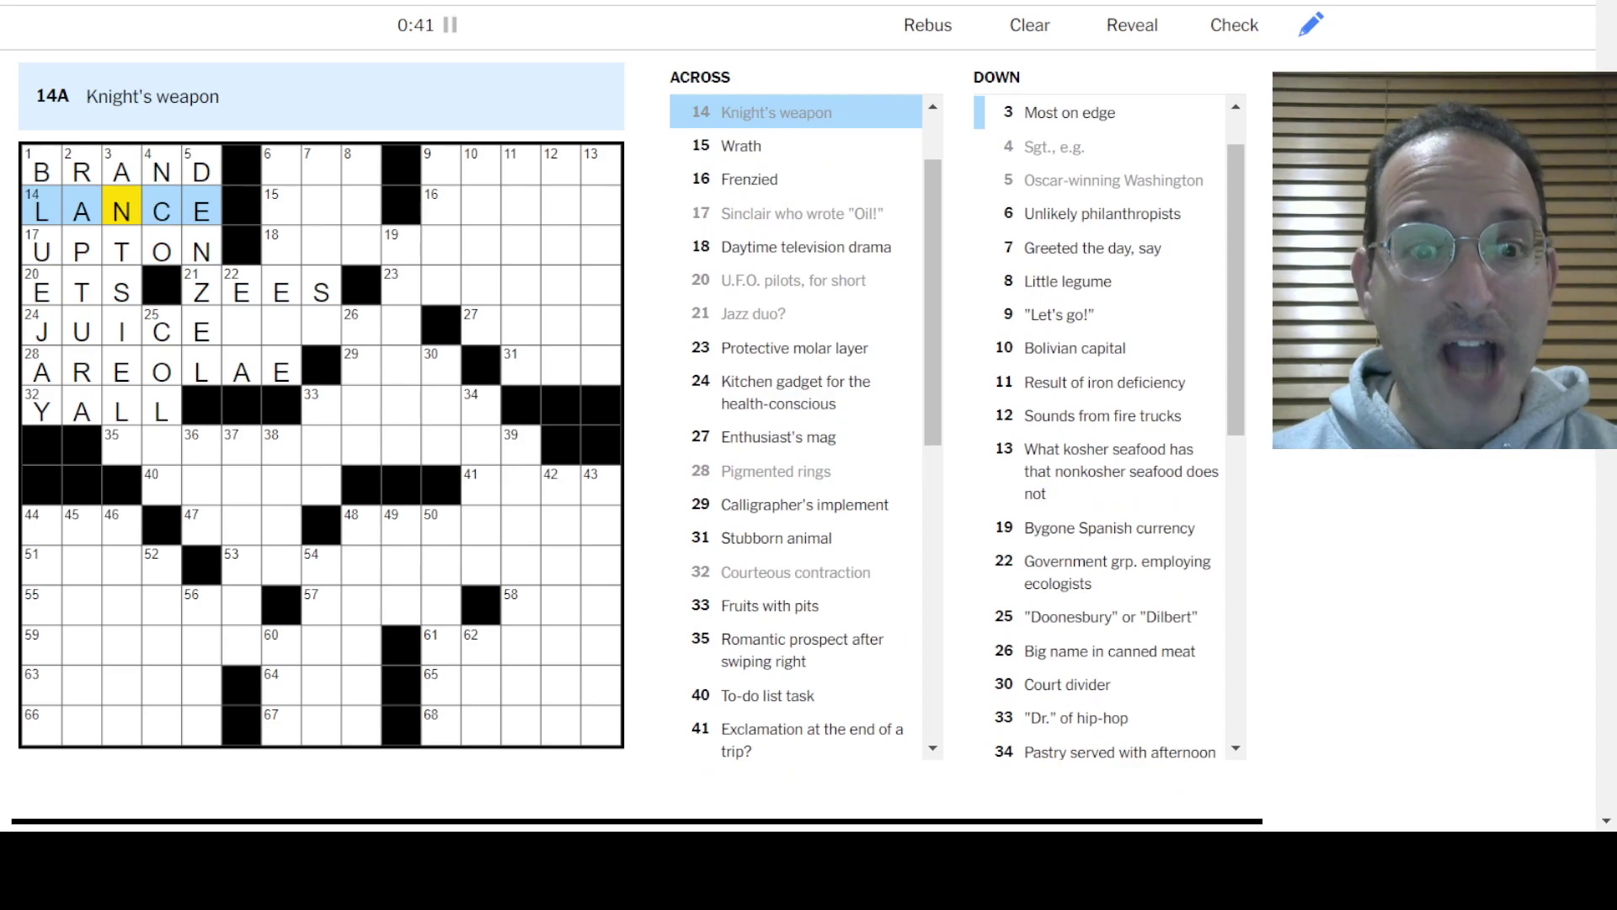
# Step: Fix the 3-Down, 2-Down and 32-Across letters and begin 25-Down
pyautogui.press('space')
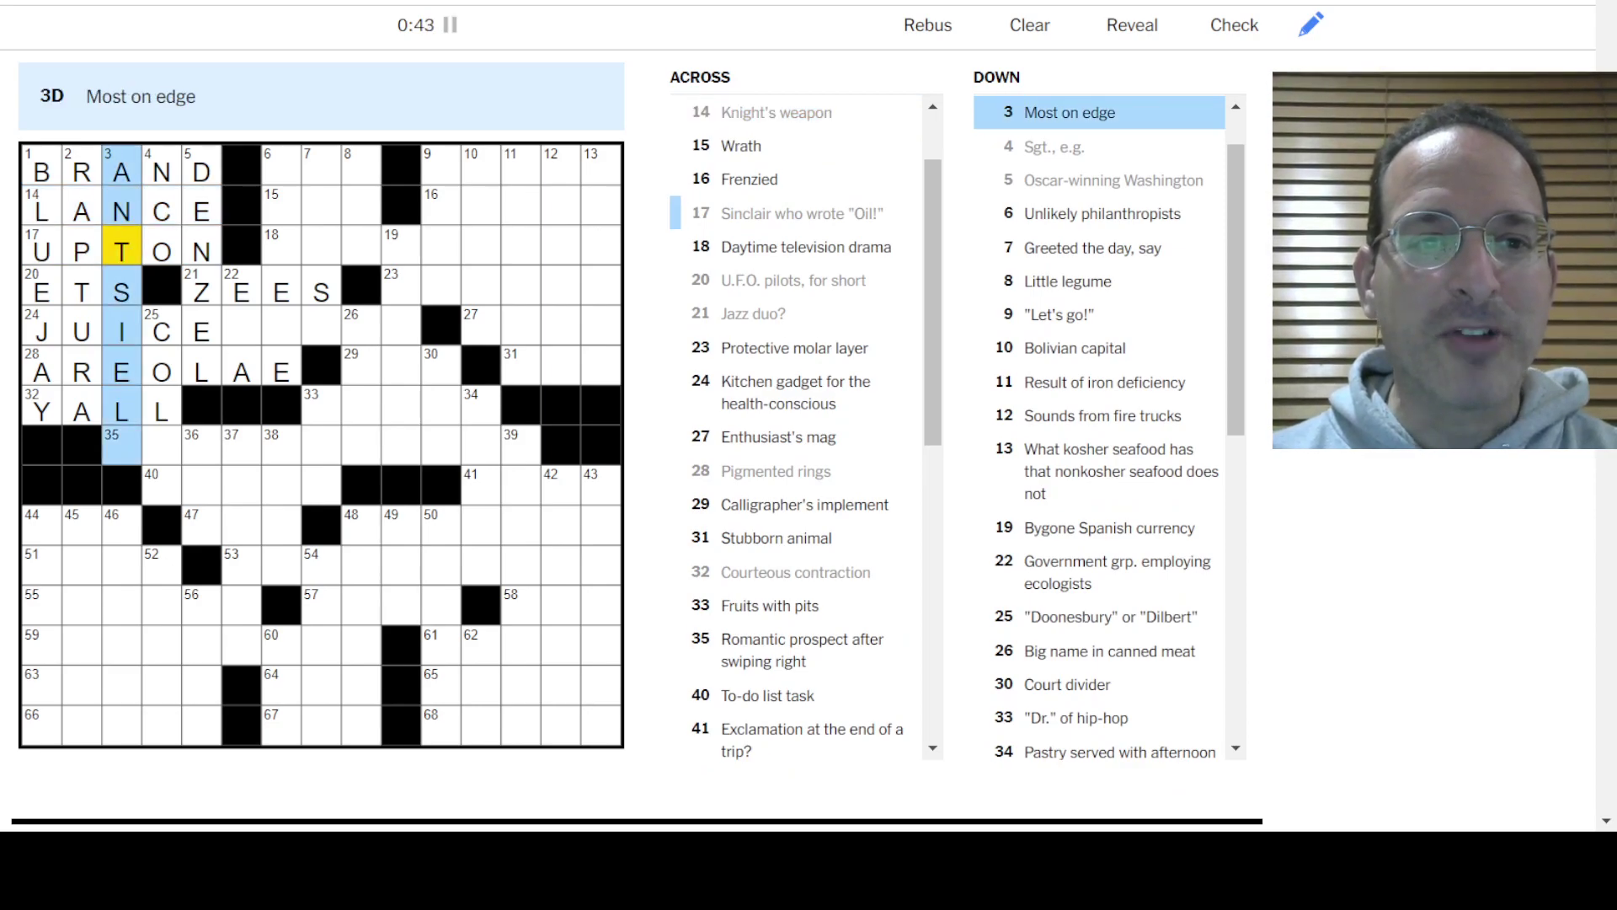
pyautogui.press('Down')
pyautogui.press('Down')
pyautogui.press('Down')
pyautogui.press('Down')
pyautogui.write('ST')
pyautogui.press('Left')
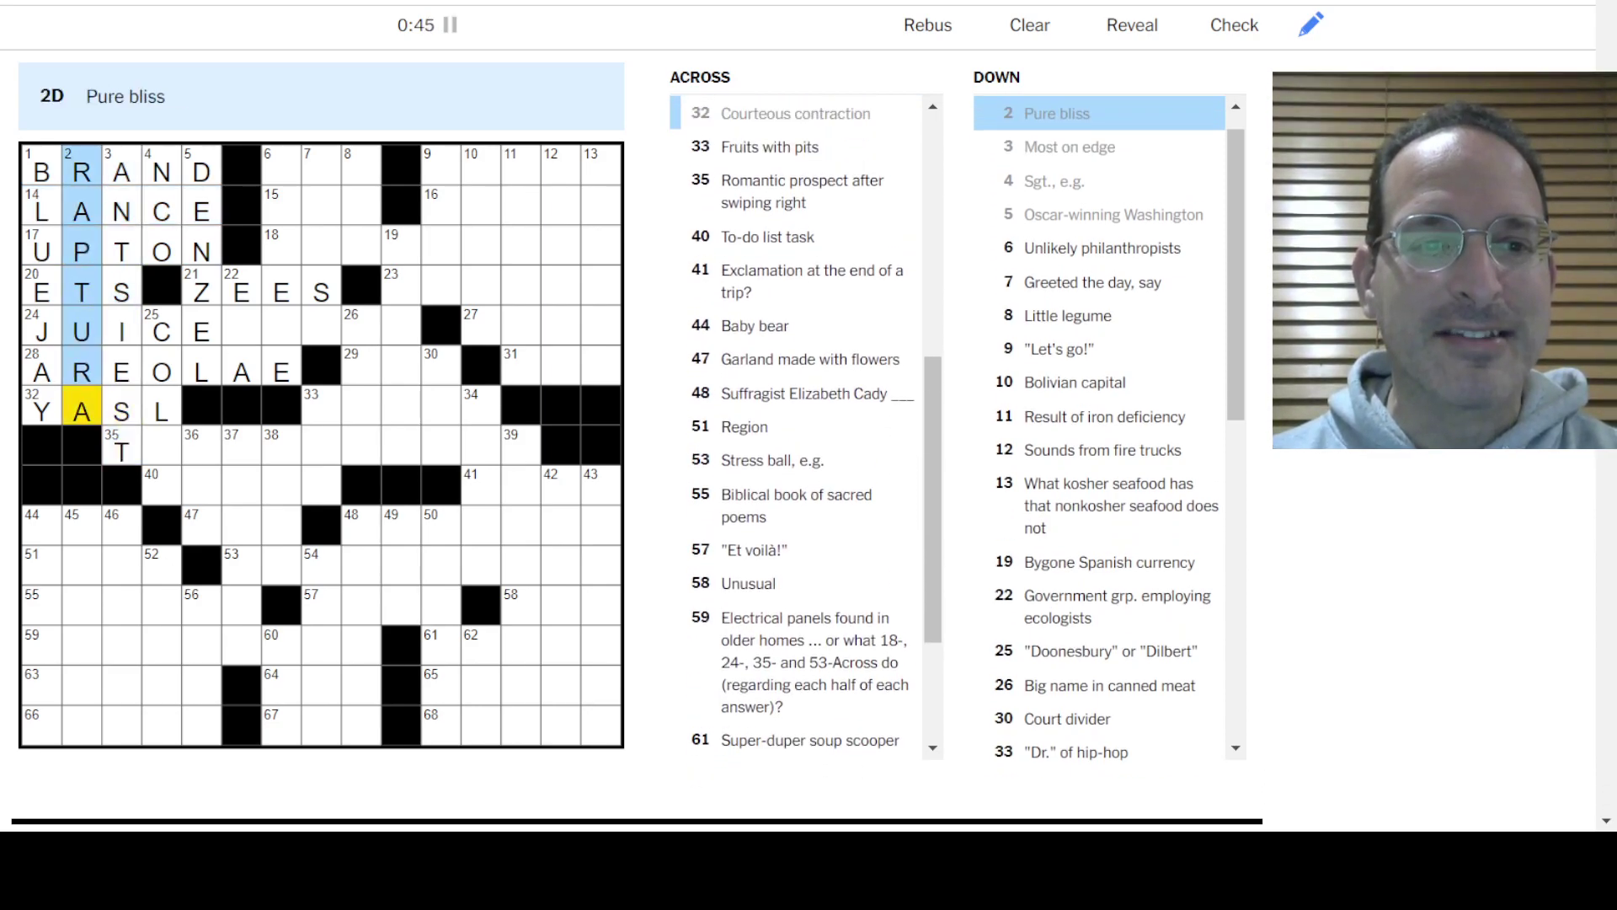
pyautogui.press('space')
pyautogui.write('ES')
pyautogui.press('space')
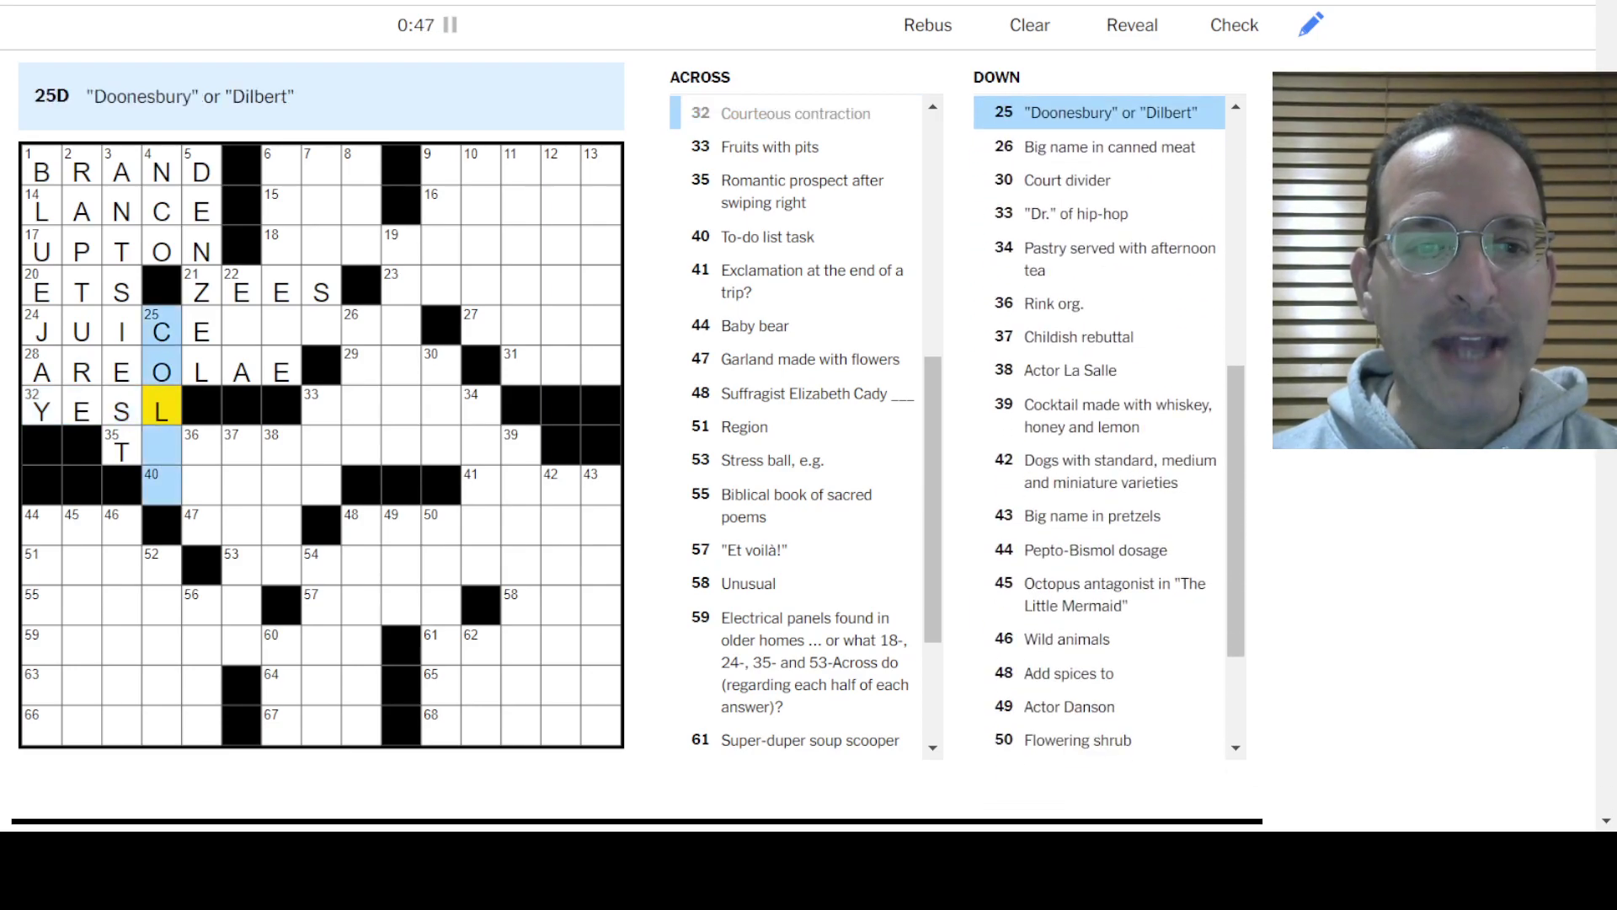
pyautogui.write('M')
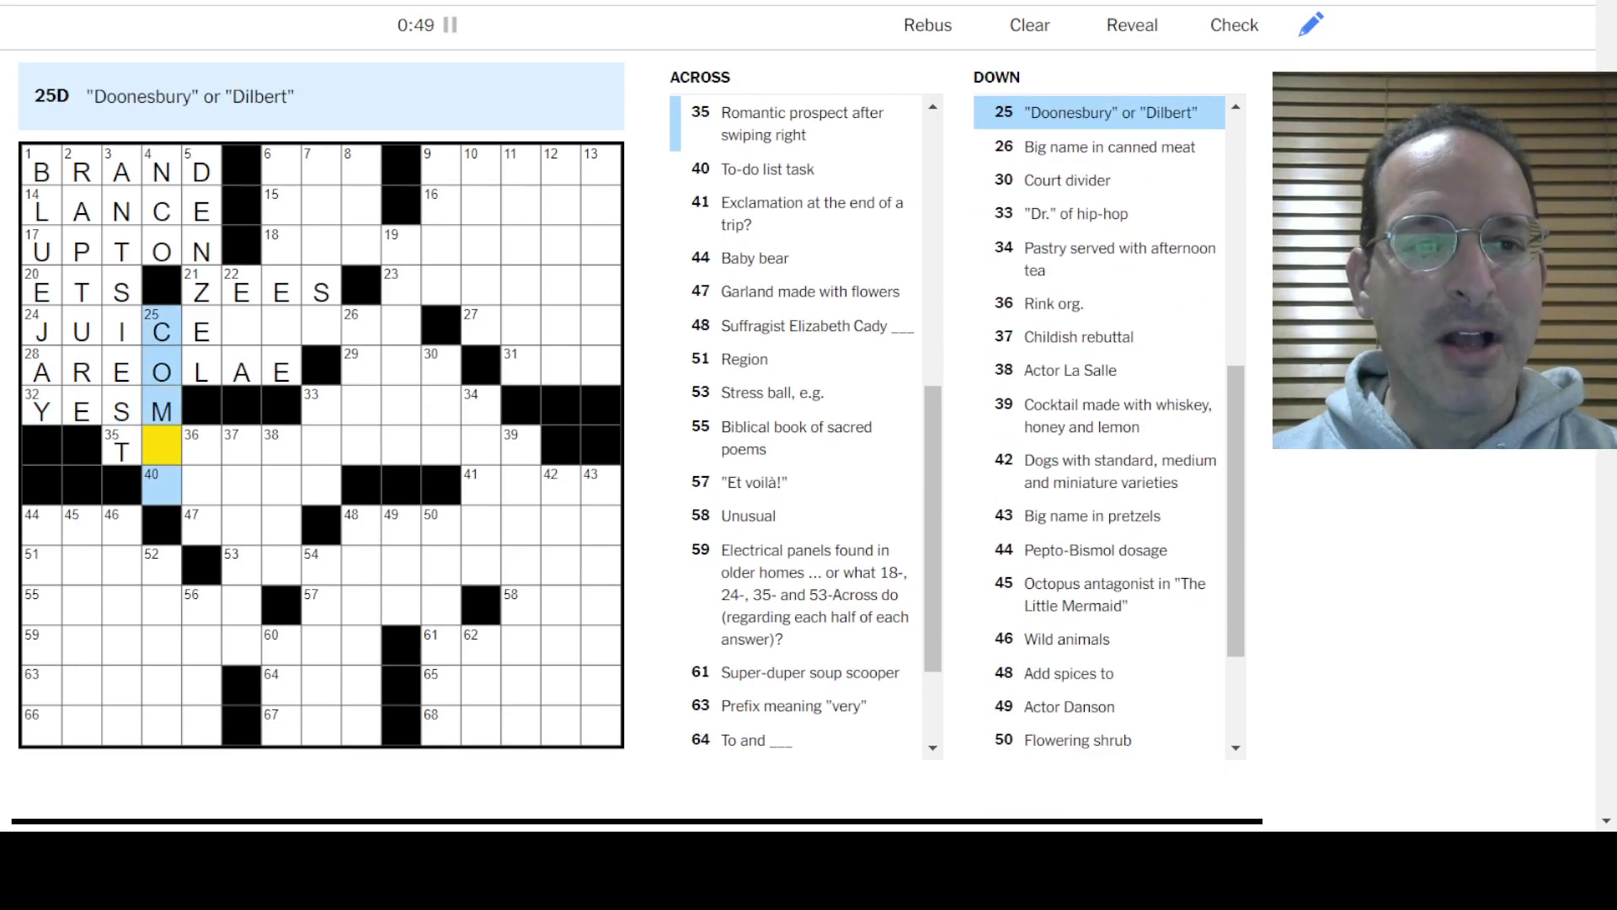
pyautogui.write('IC')
# Step: Enter the 40-Across, 33-Down and 37-Down answers and NHL at 36-Down
pyautogui.press('space')
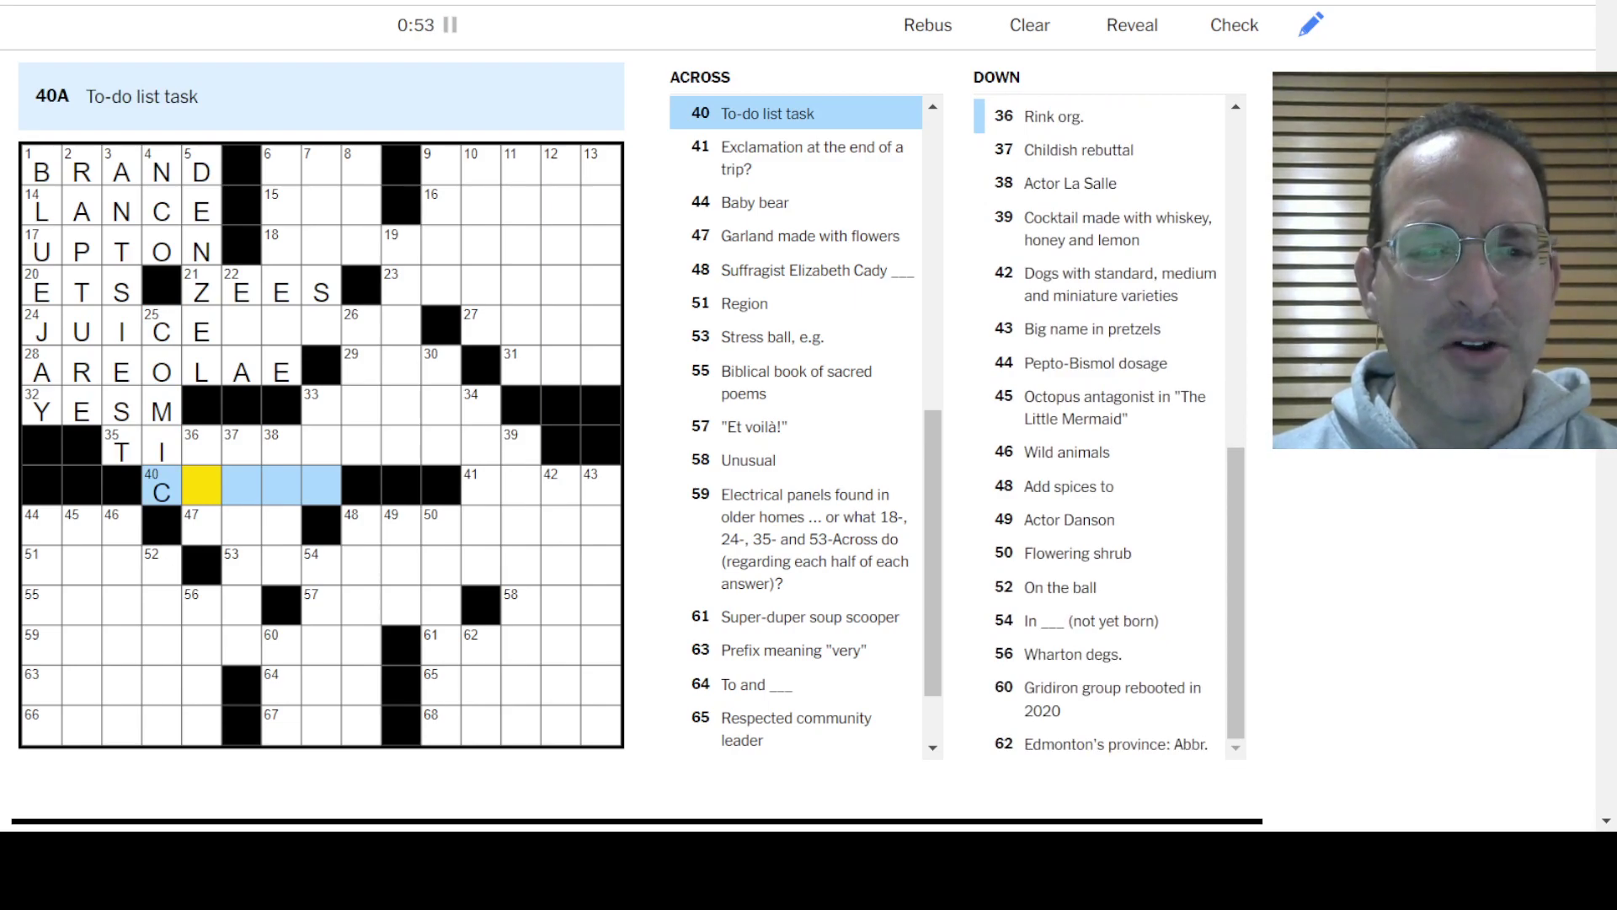
pyautogui.write('HORE')
pyautogui.press('space')
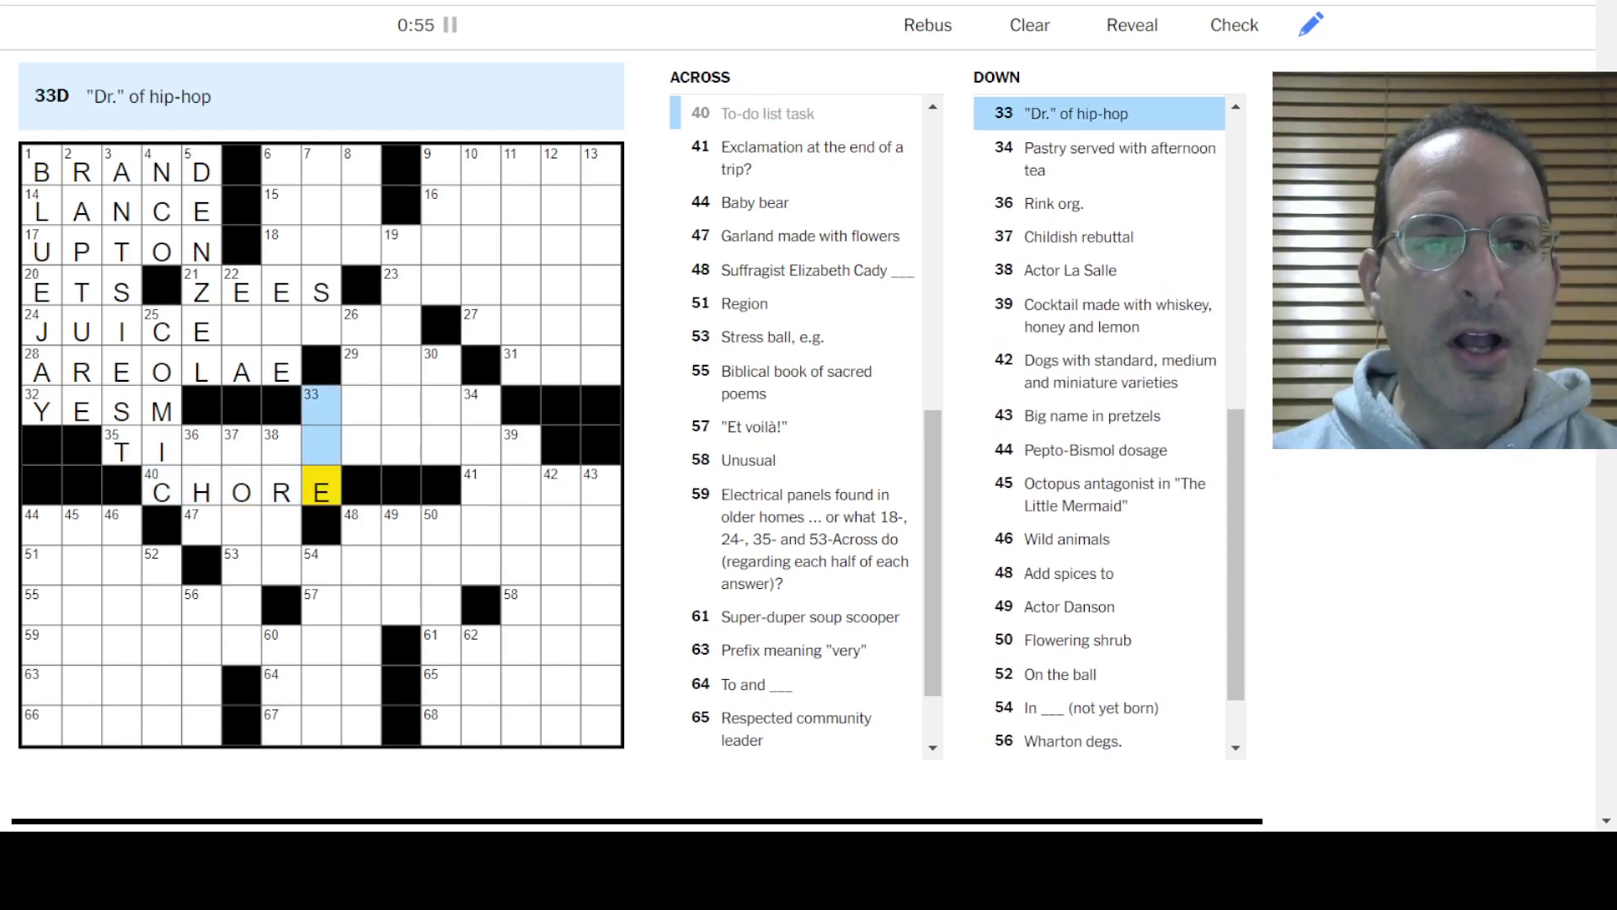
pyautogui.write('DR')
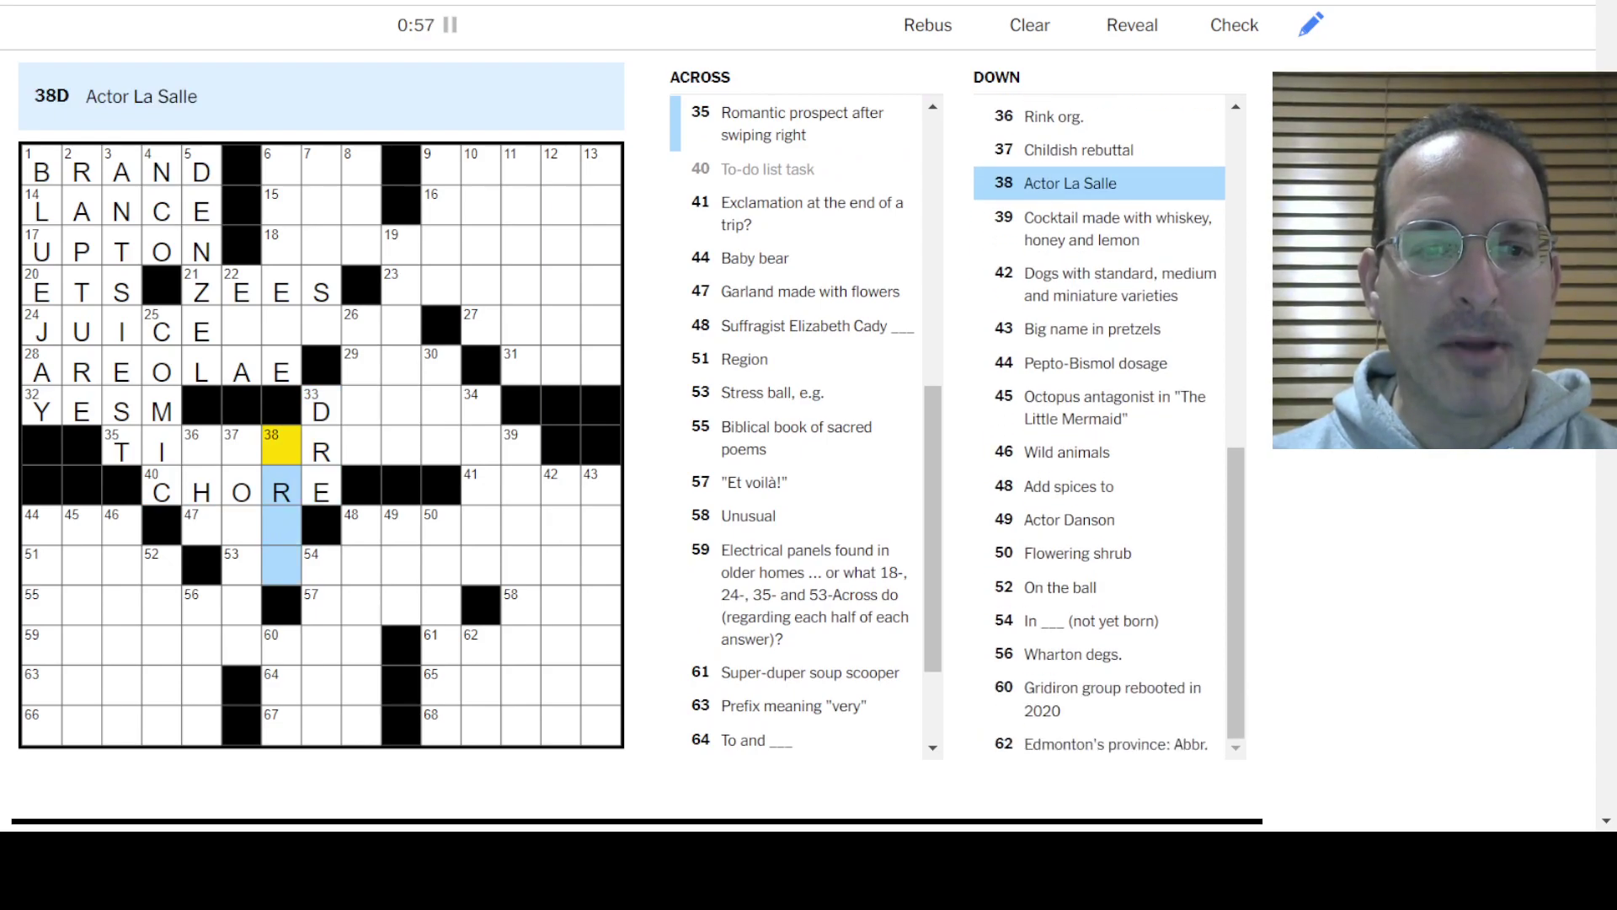
pyautogui.write('ERIQ')
pyautogui.hotkey('shift', 'Tab')
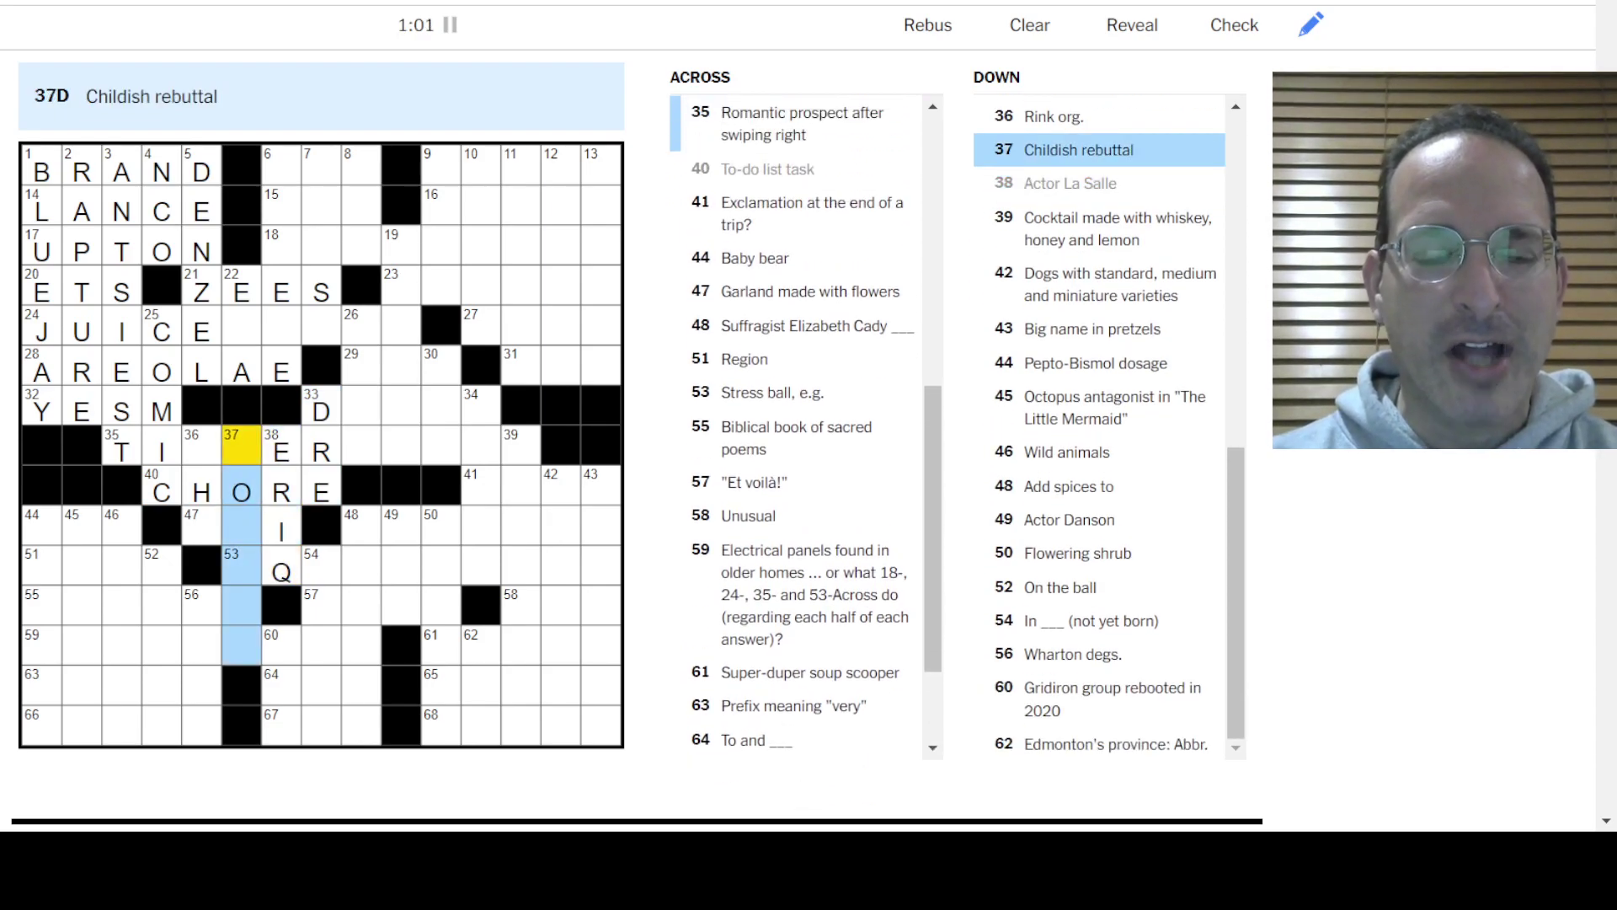
pyautogui.hotkey('shift', 'Tab')
pyautogui.write('NL')
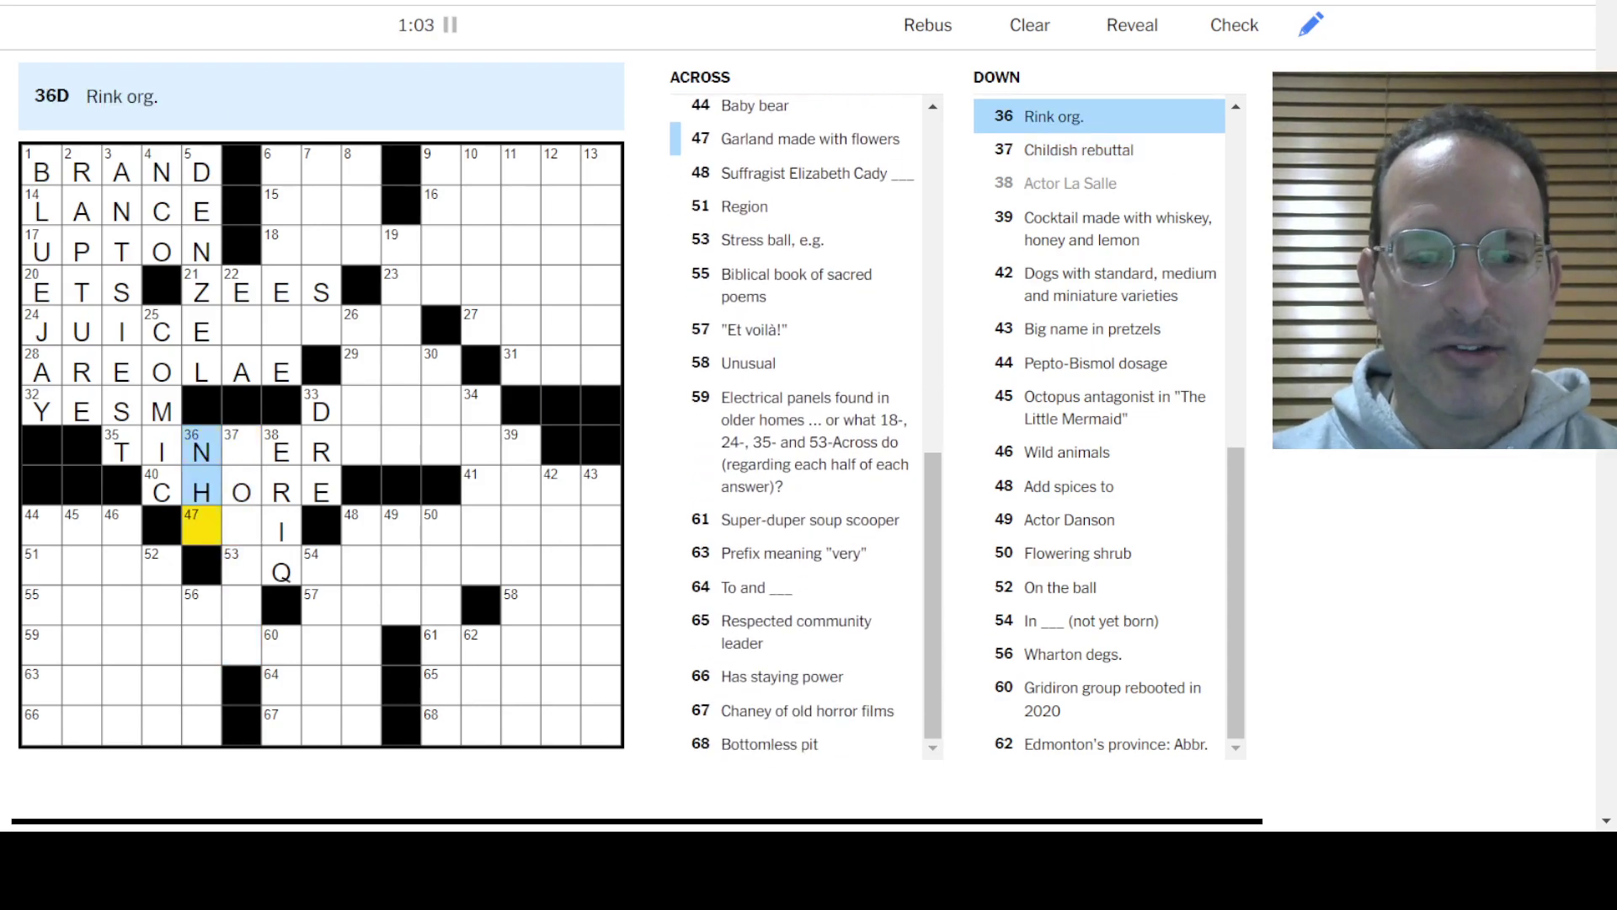
pyautogui.press('space')
pyautogui.write('E')
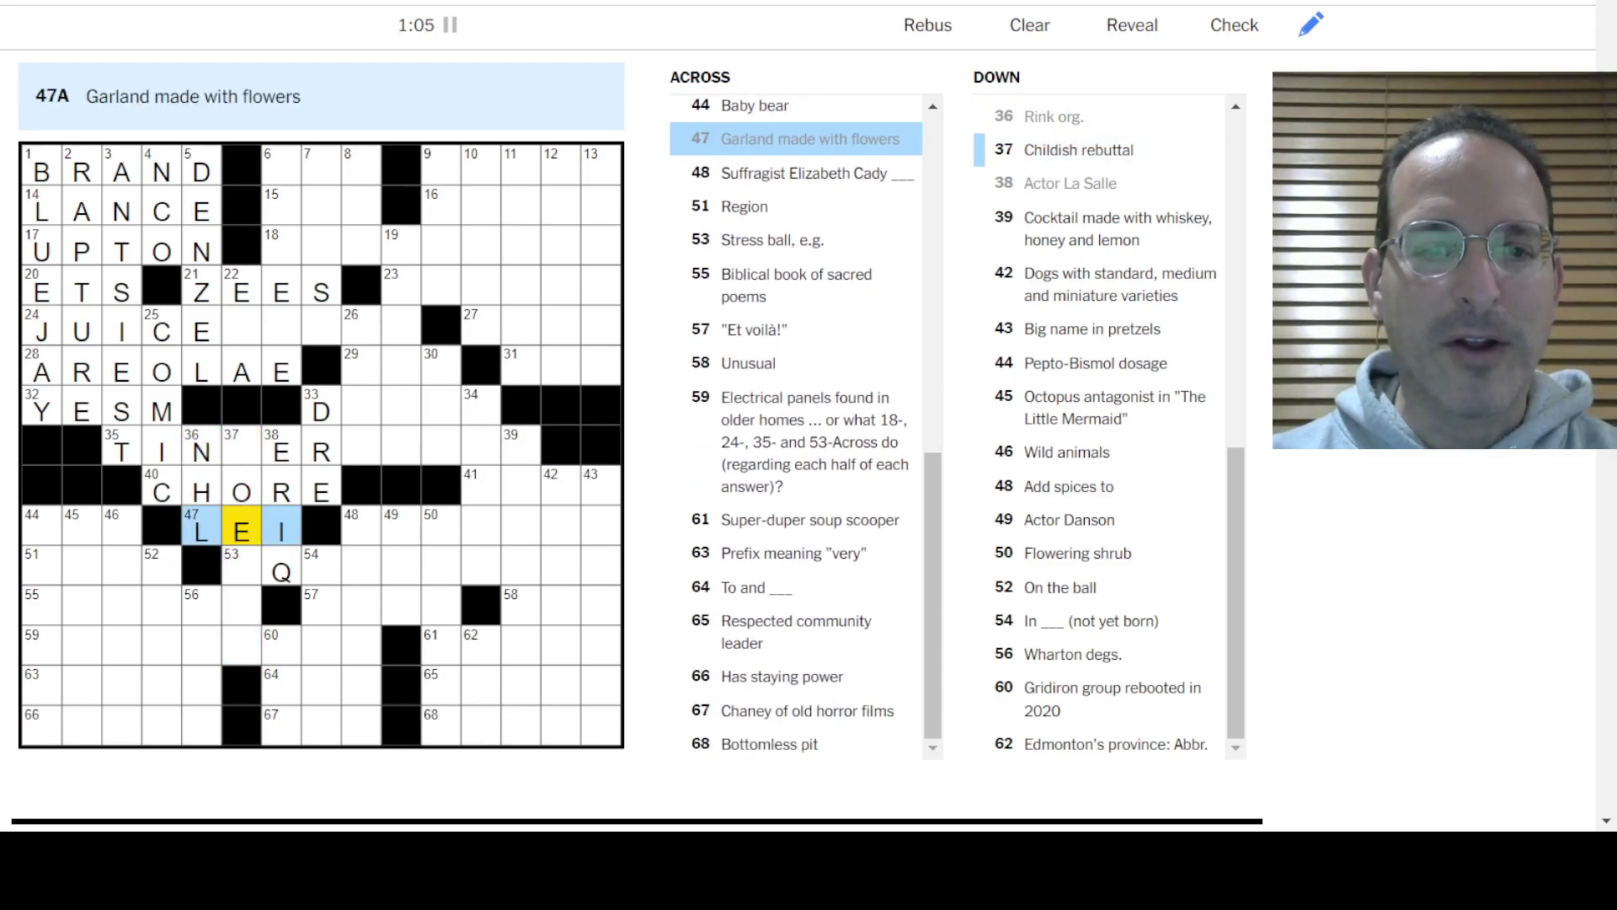
# Step: Enter LEI, DATES and SCONE, correcting the misspelled pastry answer
pyautogui.press('Tab')
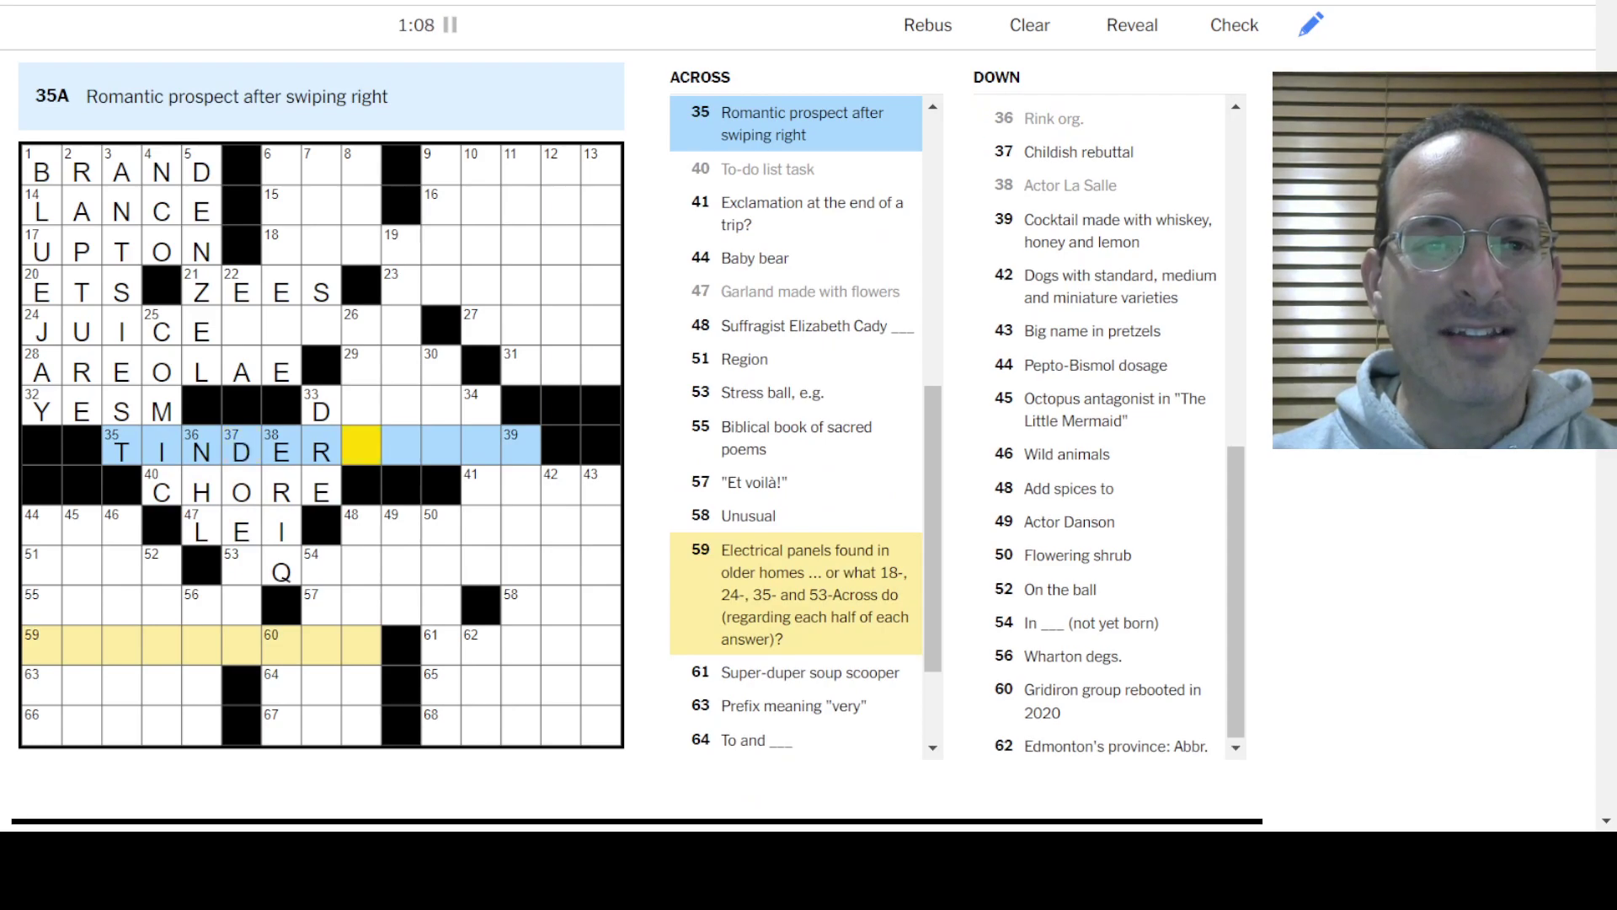
pyautogui.write('DE')
pyautogui.hotkey('shift', 'Tab')
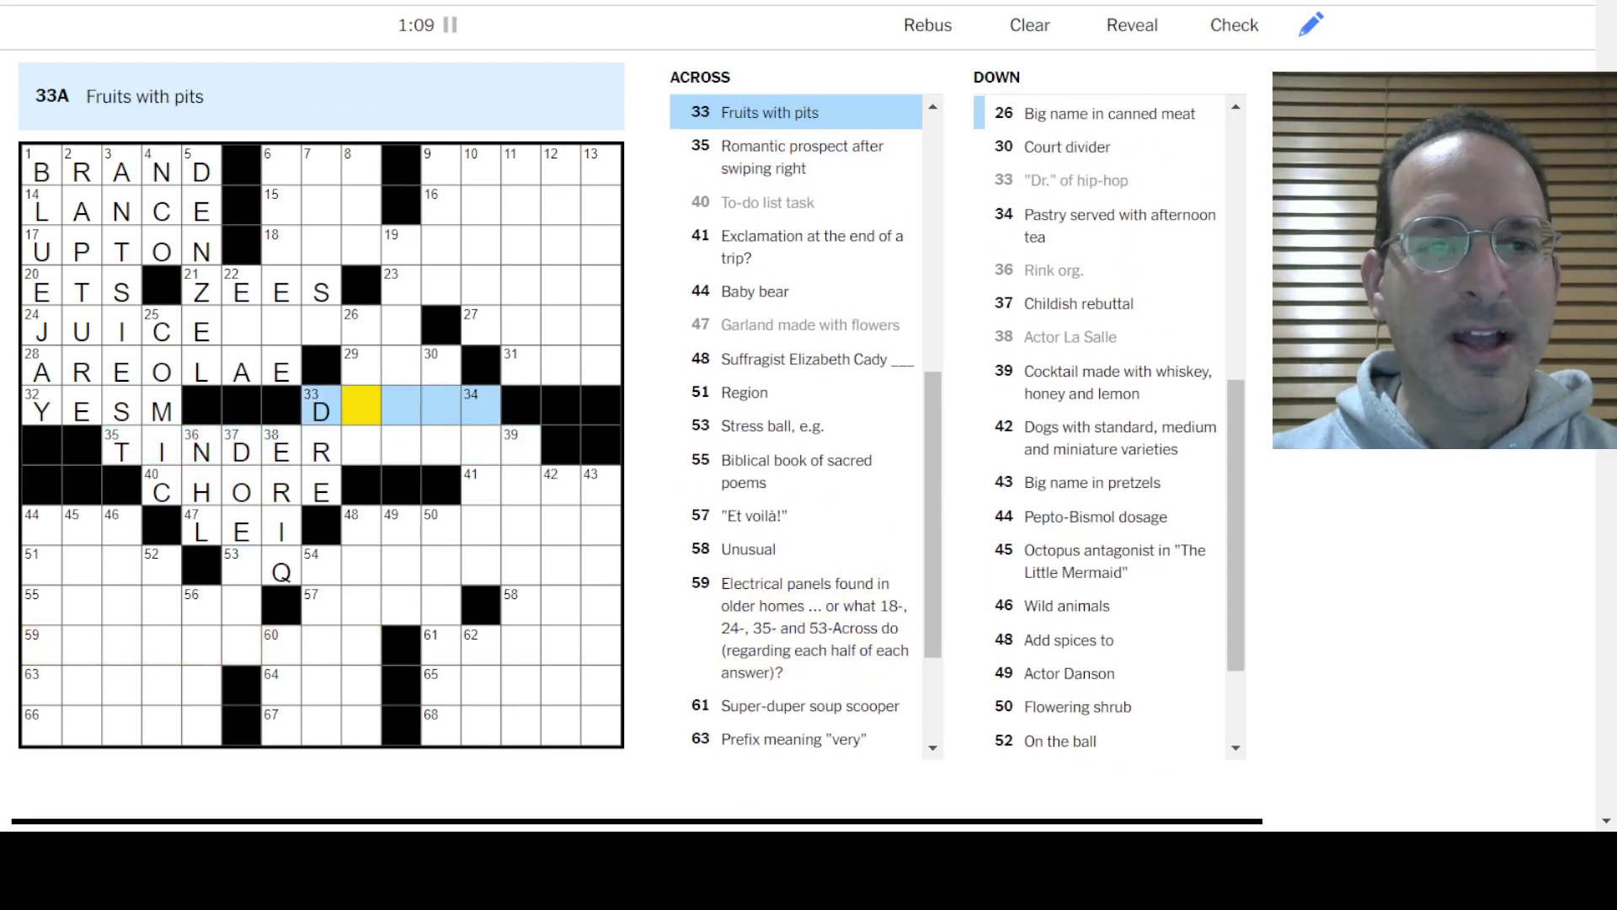
pyautogui.write('ATES')
pyautogui.press('Down')
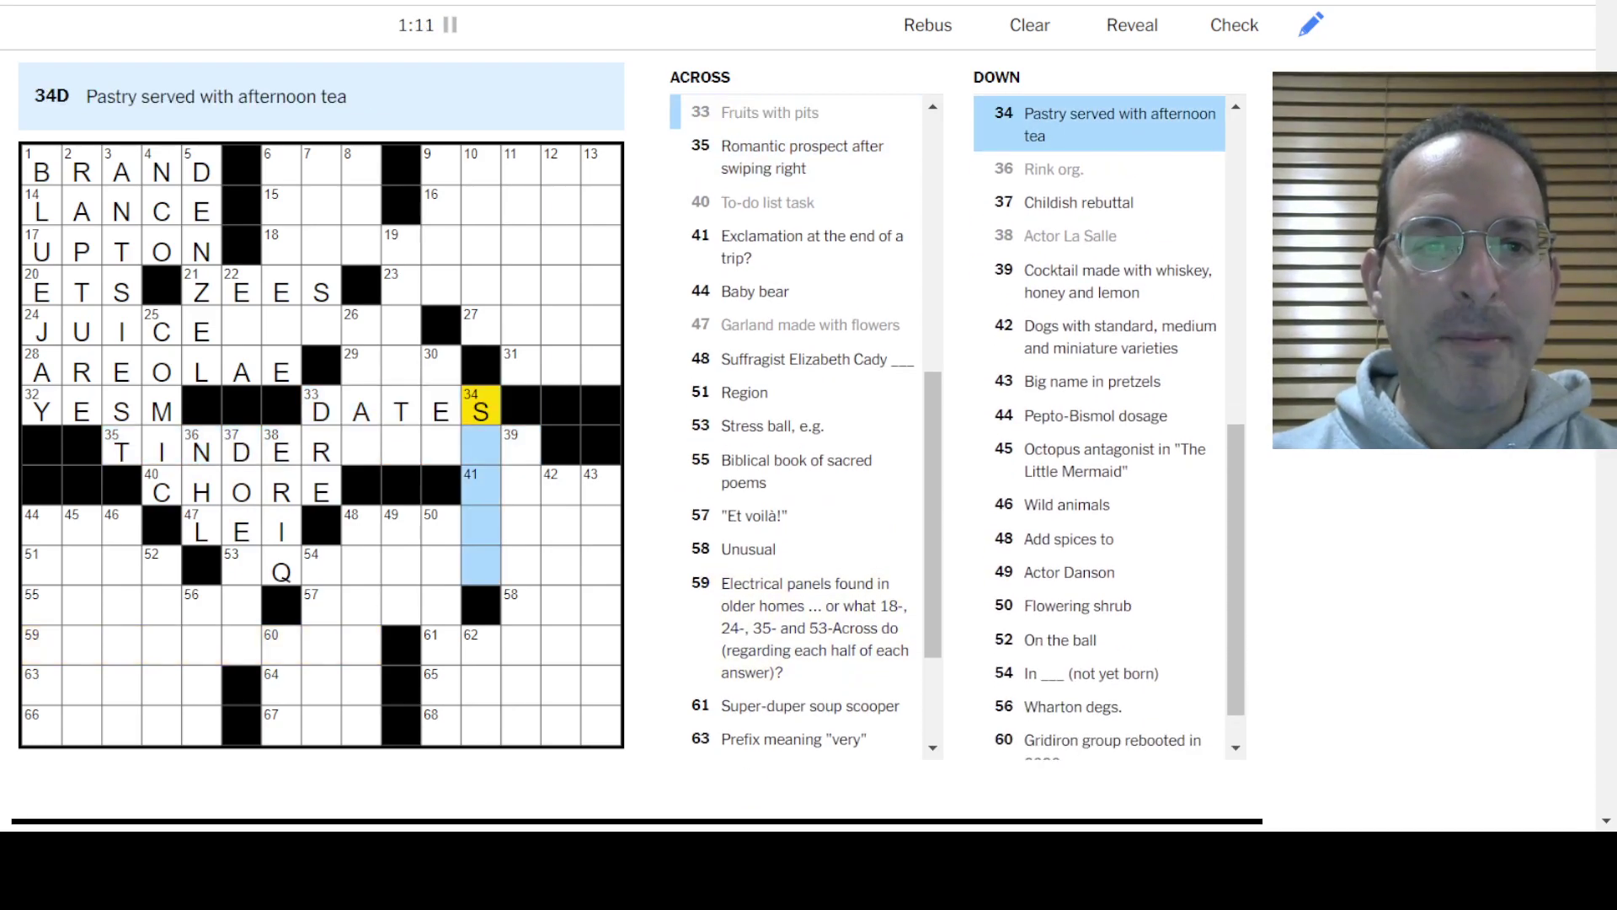
pyautogui.write('CLN')
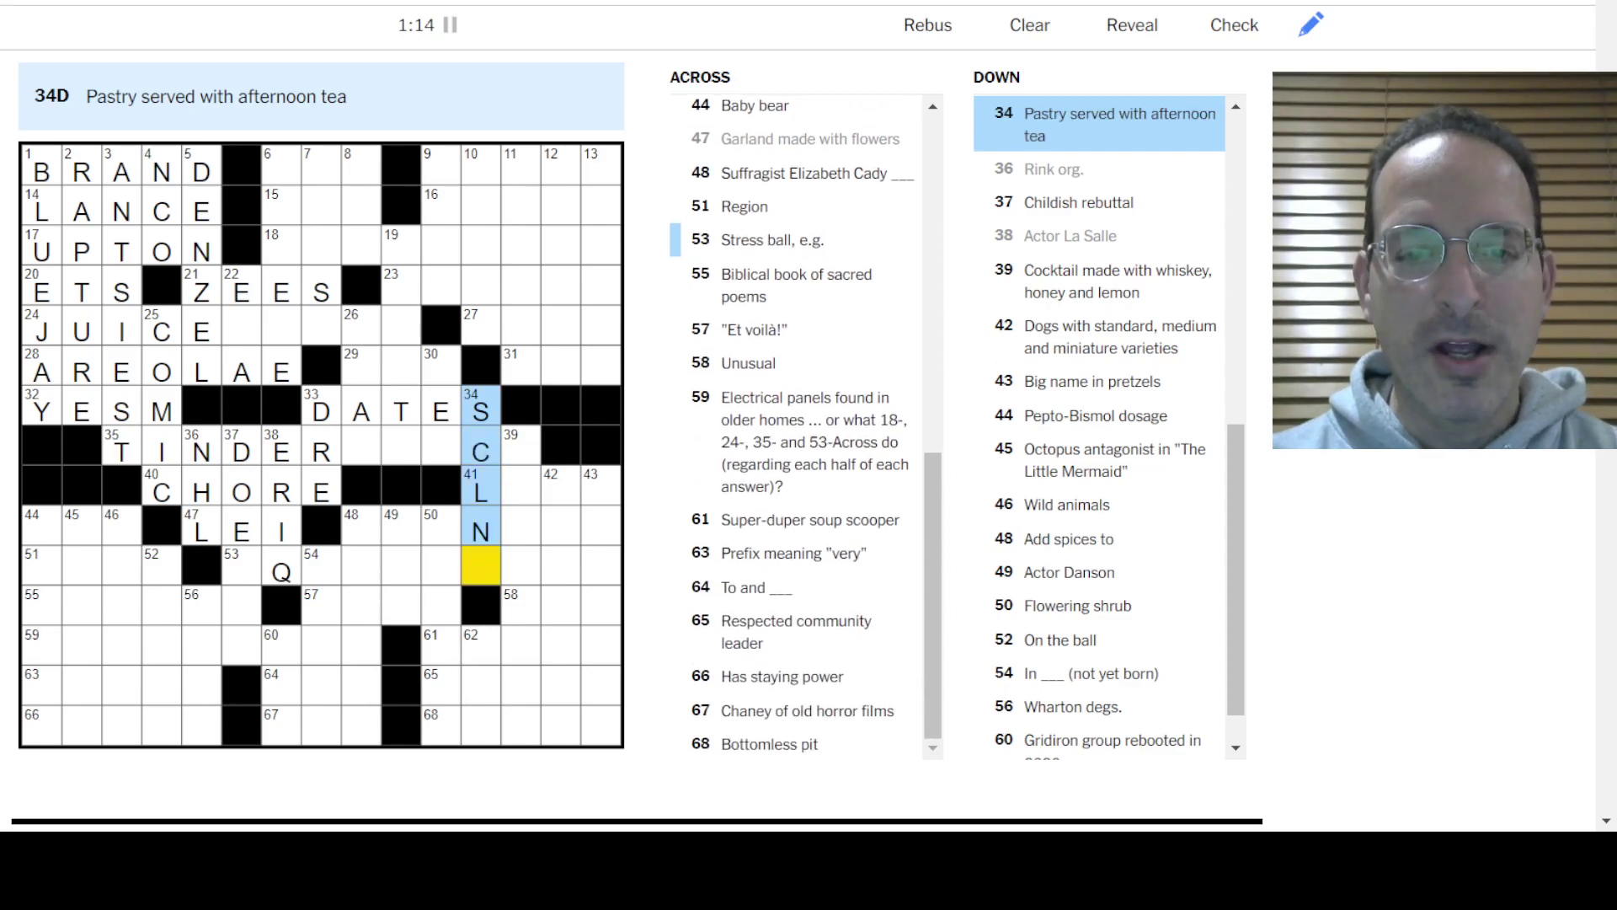
pyautogui.press('BackSpace')
pyautogui.press('BackSpace')
pyautogui.write('ONE')
pyautogui.press('Tab')
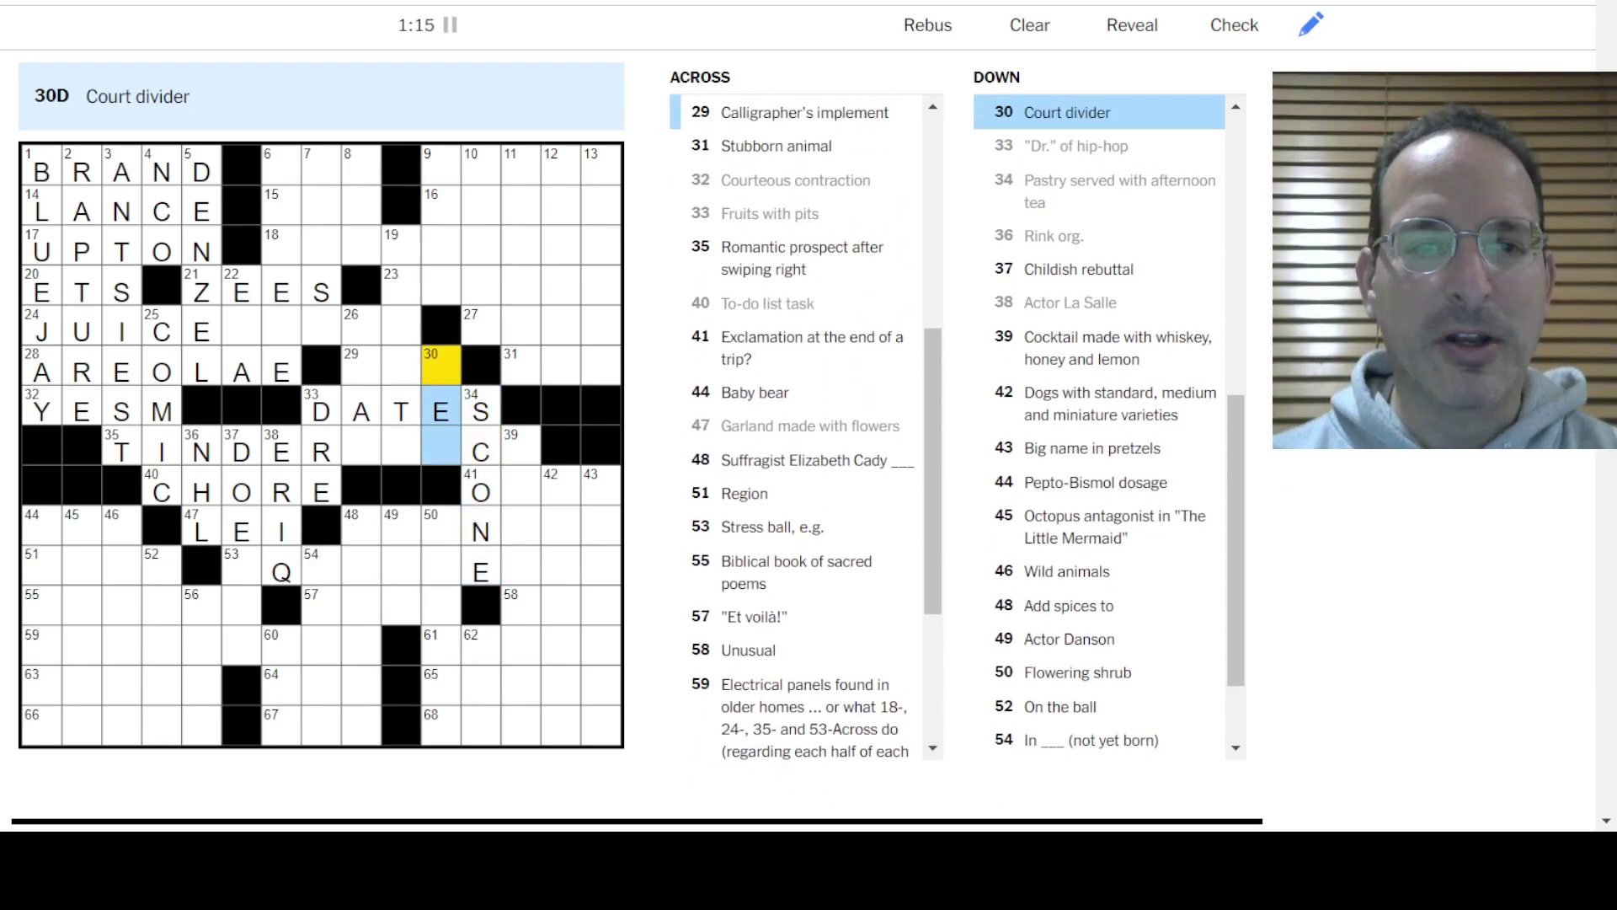
pyautogui.write('NT')
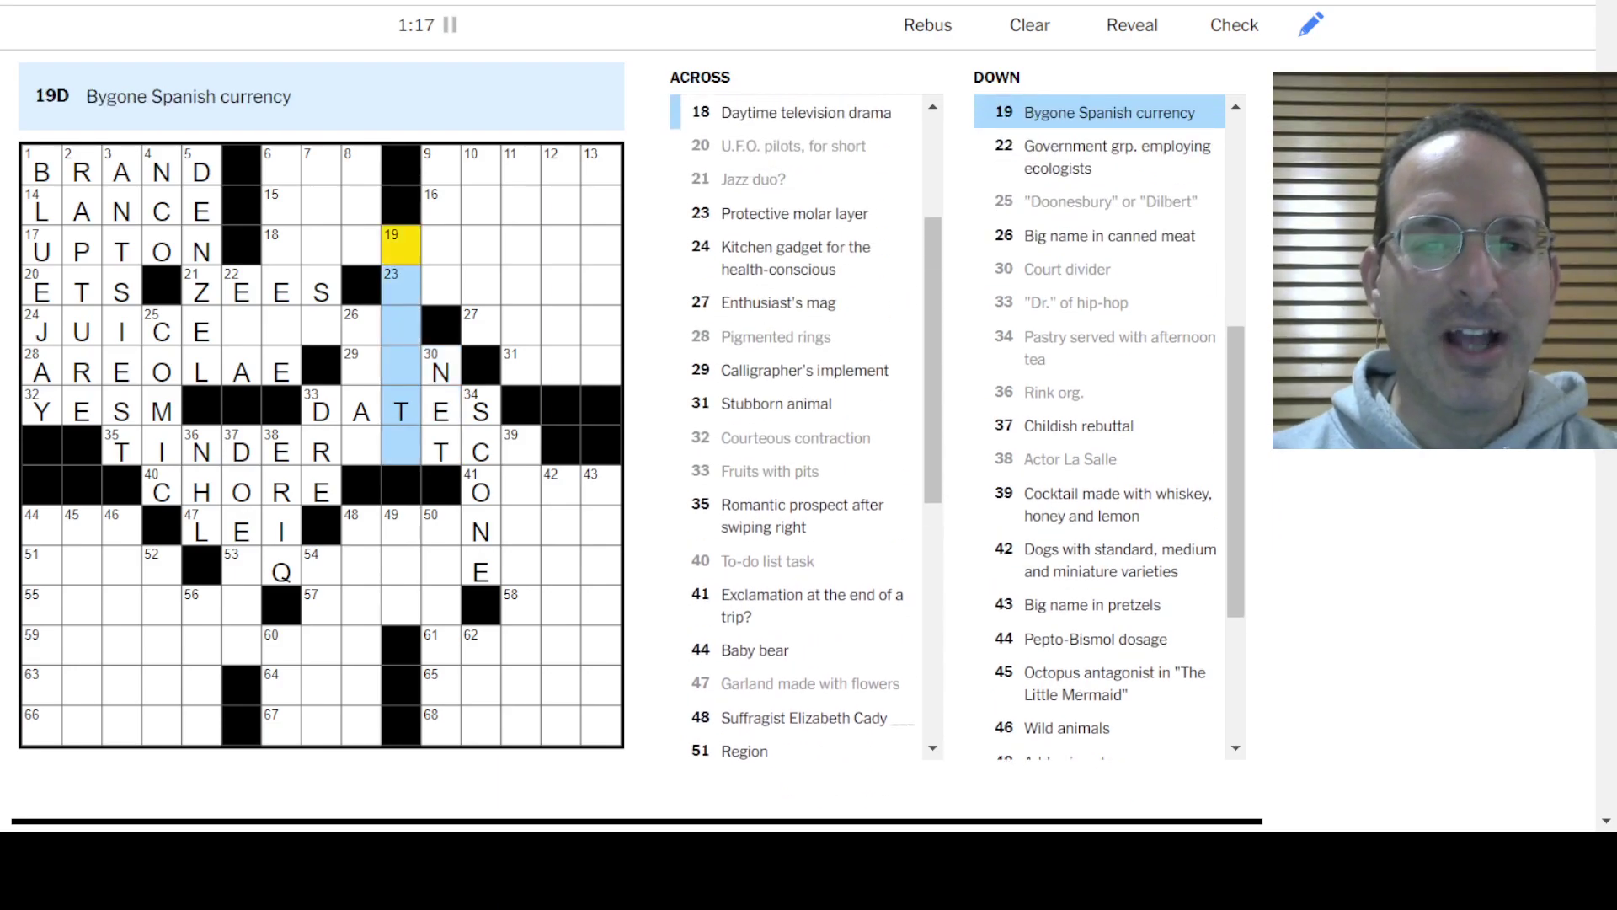
pyautogui.write('PE  ')
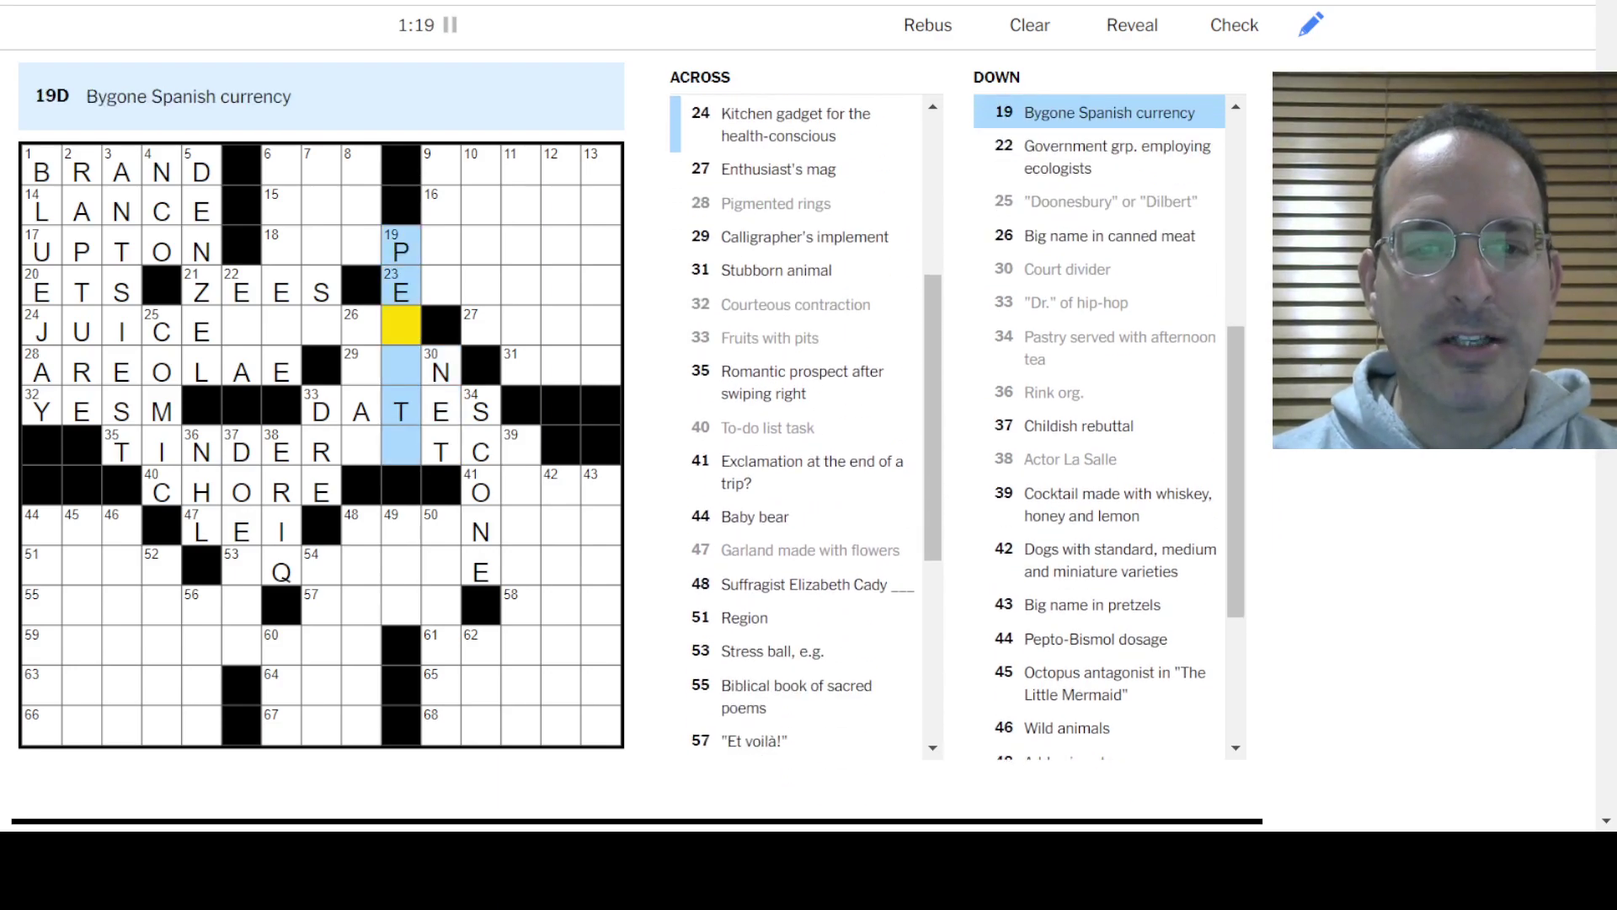
pyautogui.write('SEA')
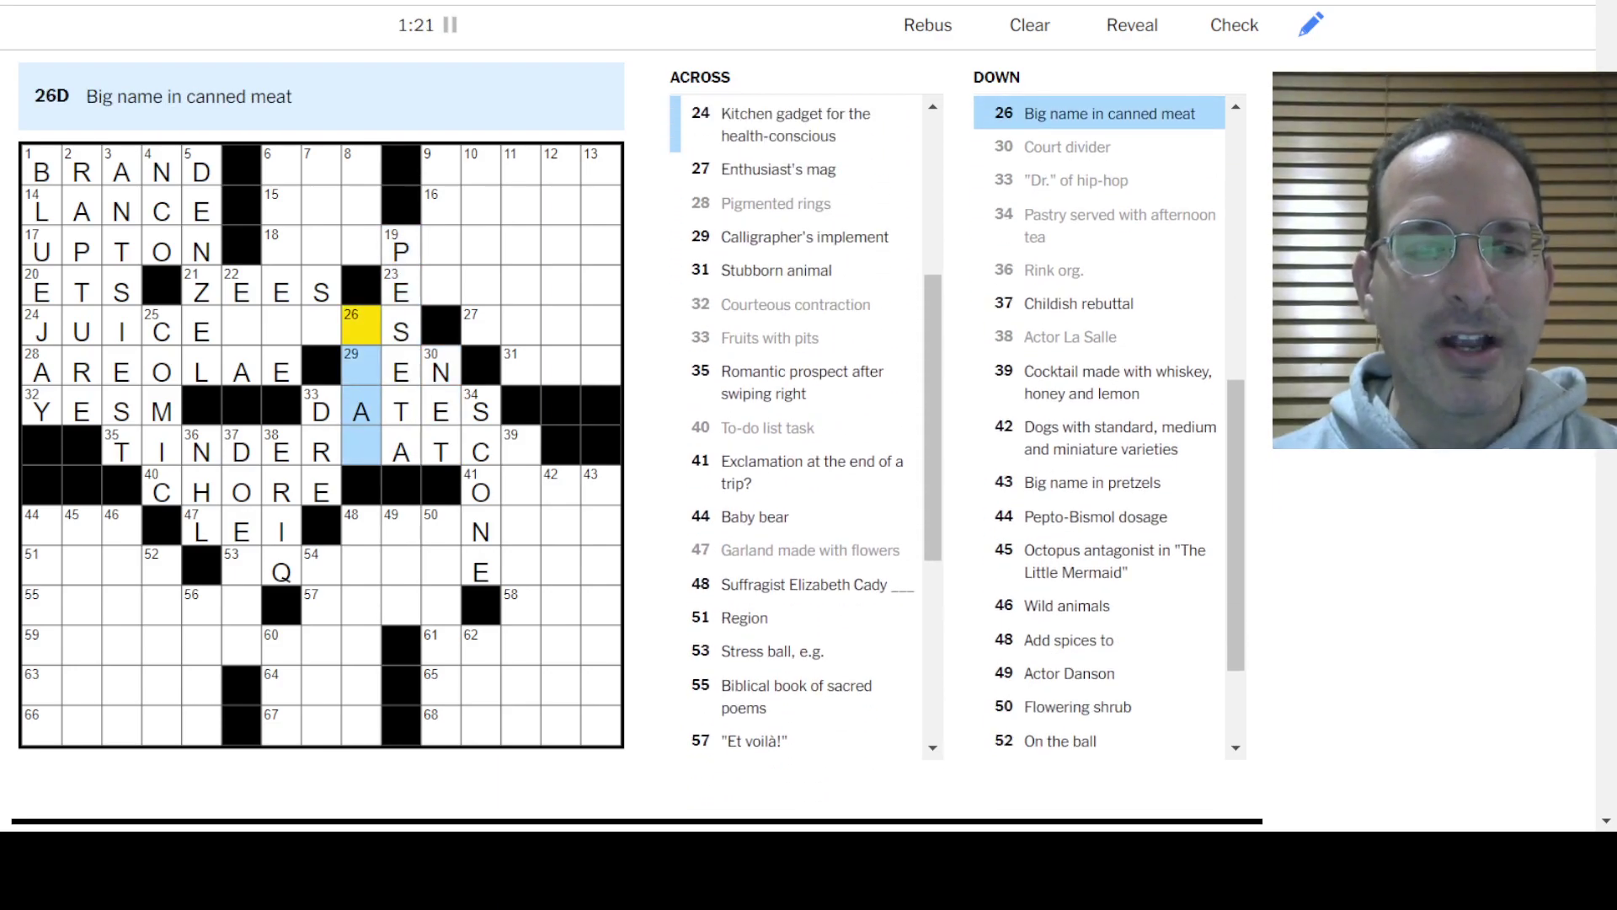
# Step: Enter NET, complete TINDERMATCH and fill in SPAM
pyautogui.press('Down')
pyautogui.press('Down')
pyautogui.write('M')
pyautogui.write('H')
pyautogui.press('space')
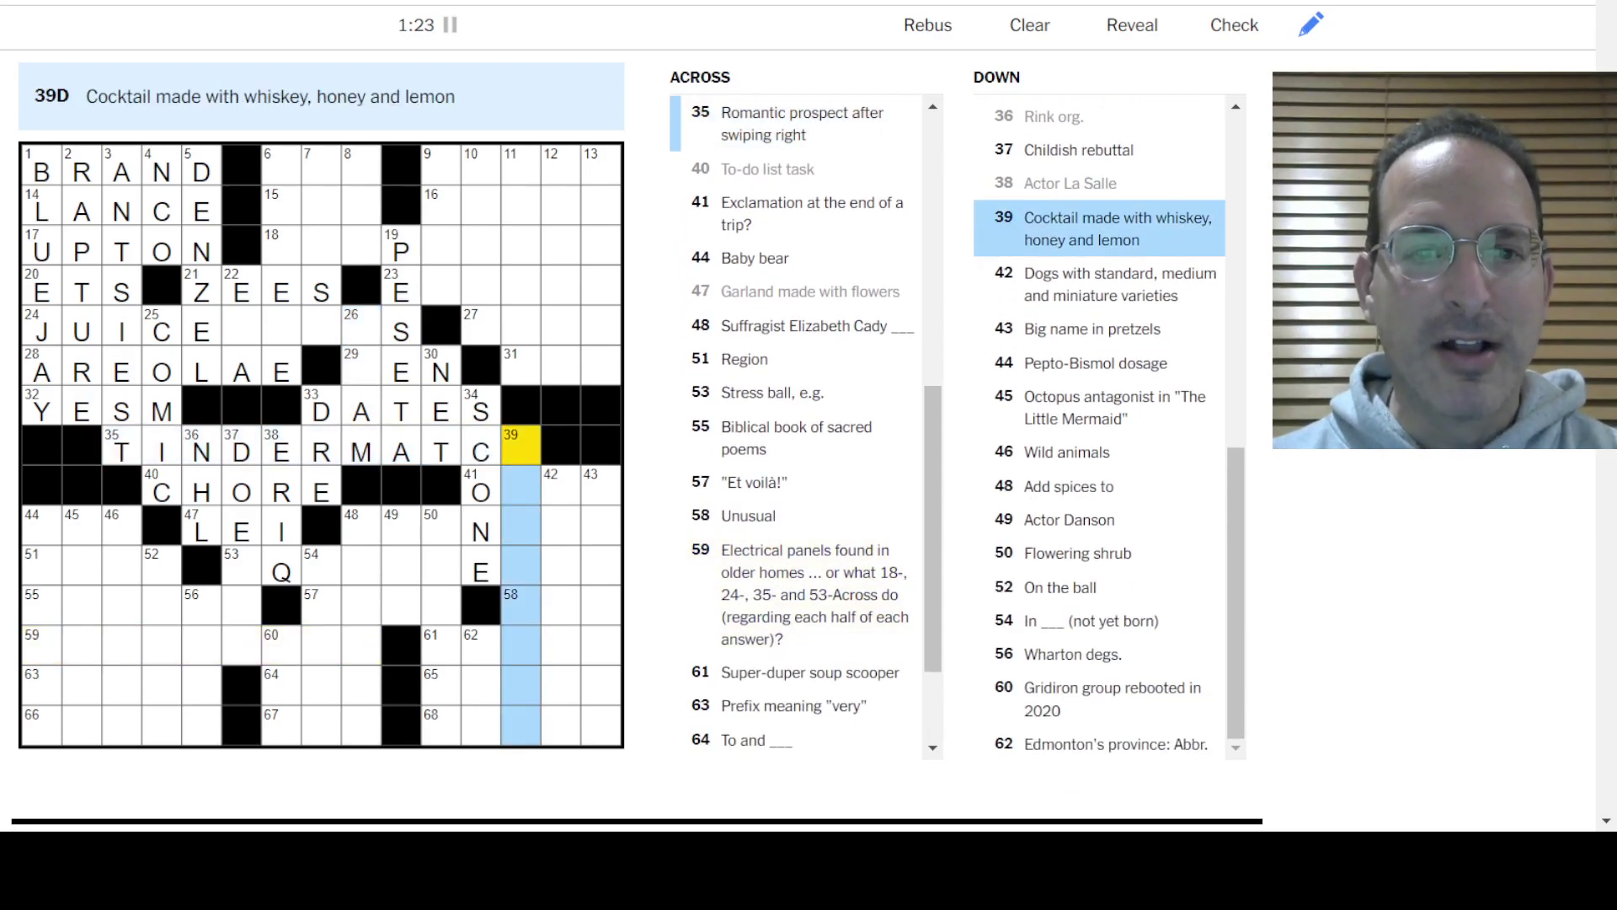
pyautogui.press('Left')
pyautogui.hotkey('shift', 'Tab')
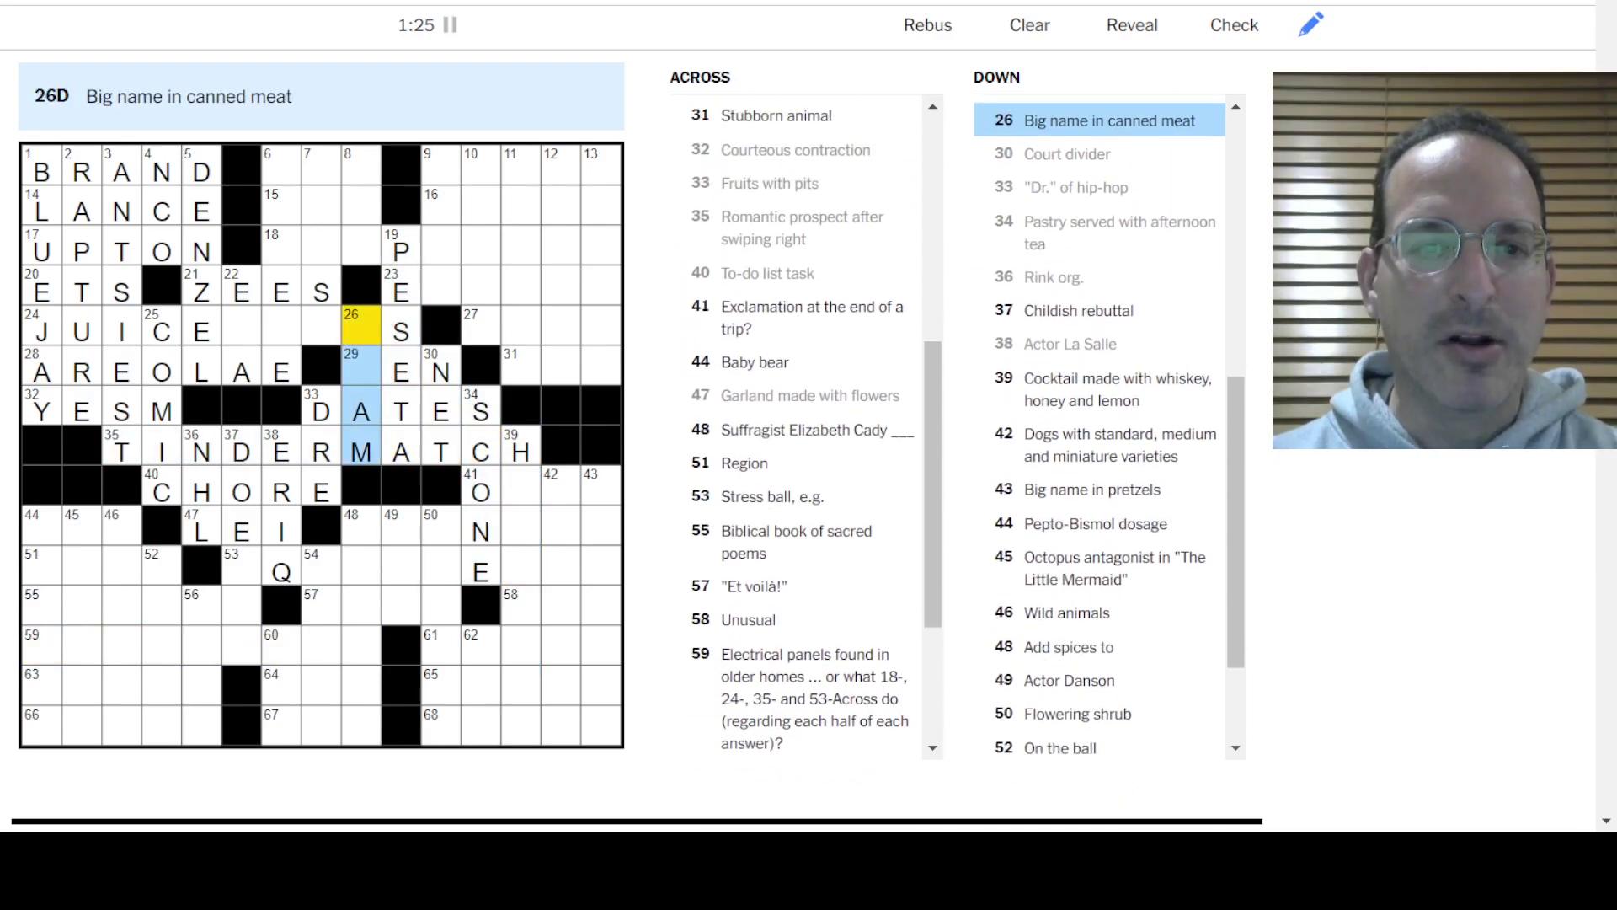
pyautogui.write('SP')
pyautogui.press('space')
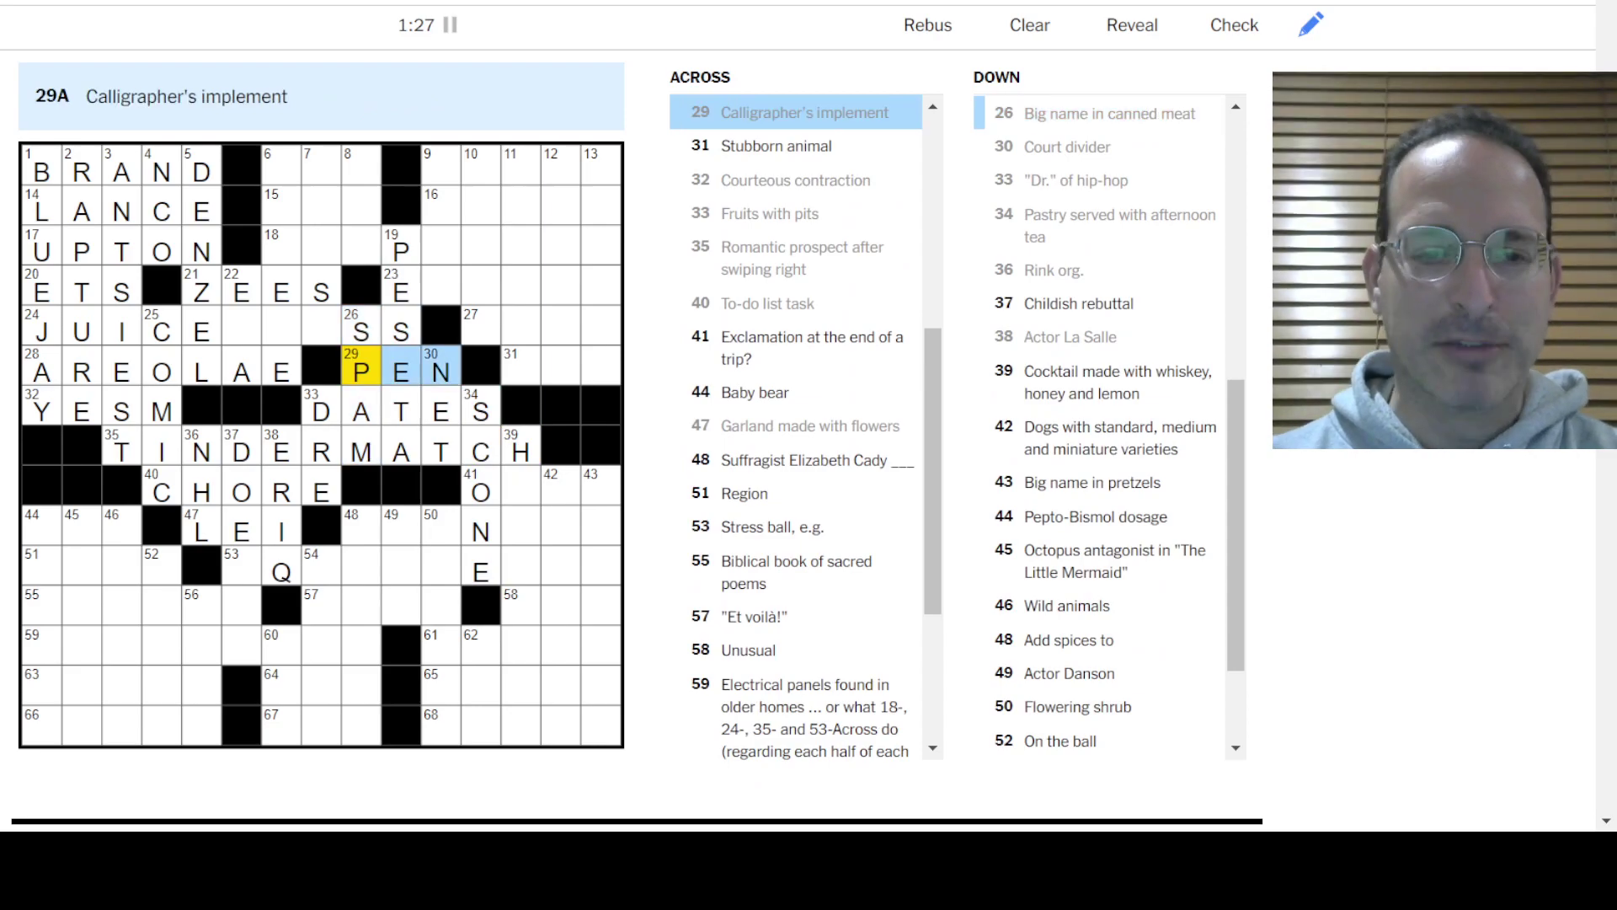
# Step: Enter PEN, JUICEPRESS and EPA
pyautogui.hotkey('shift', 'Tab')
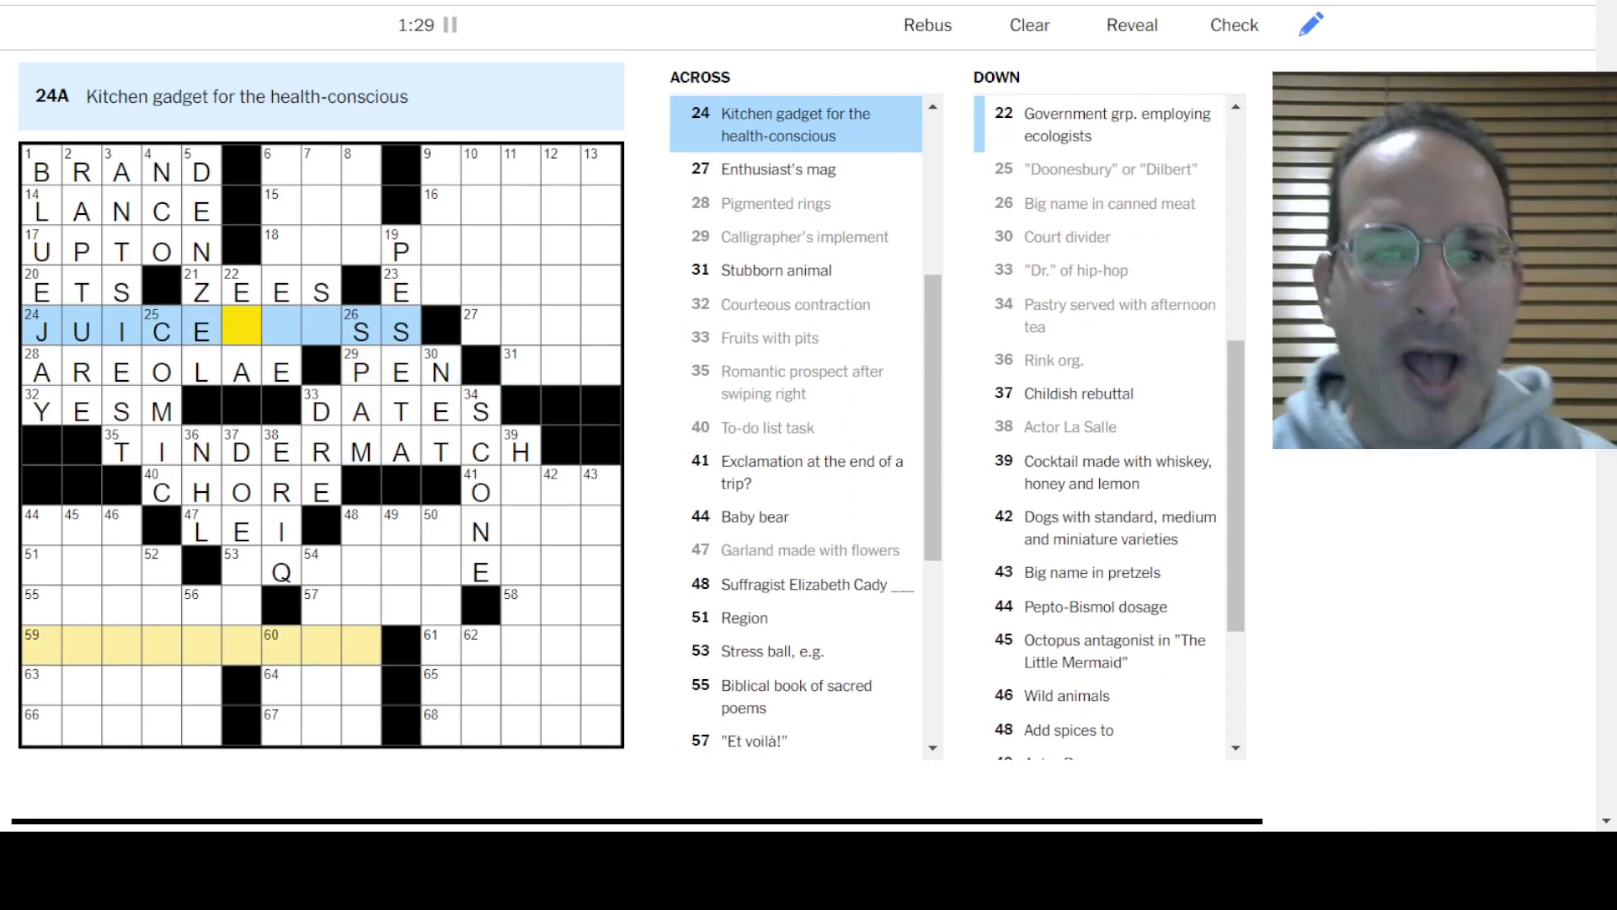
pyautogui.write('PRE')
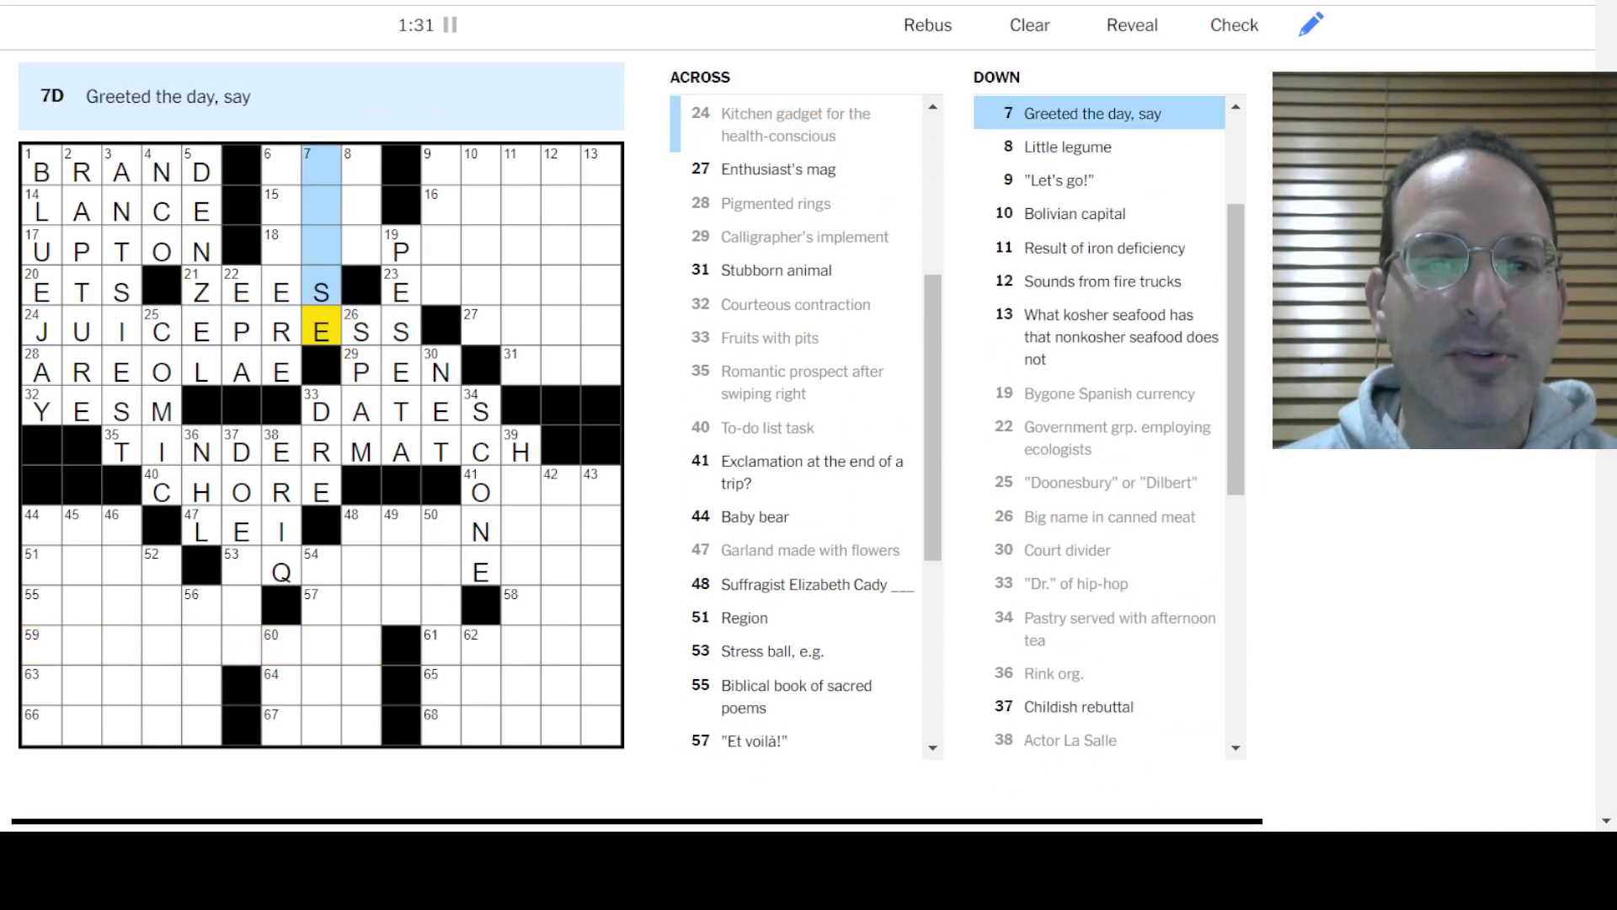
pyautogui.hotkey('shift', 'Tab')
pyautogui.hotkey('shift', 'Tab')
pyautogui.press('Right')
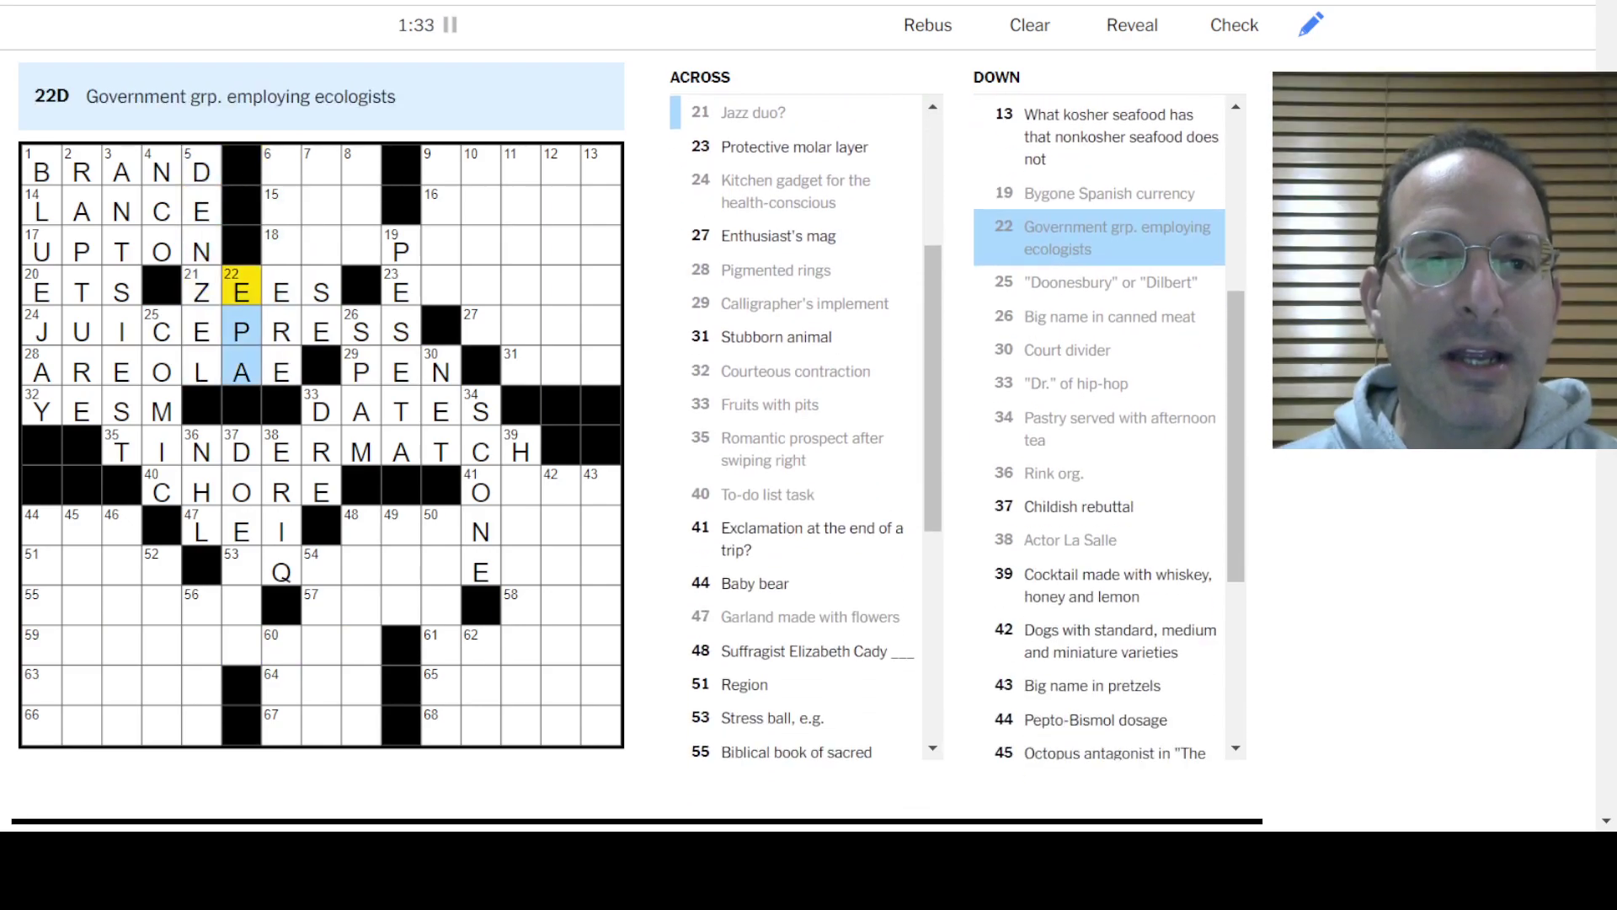
pyautogui.press('Right')
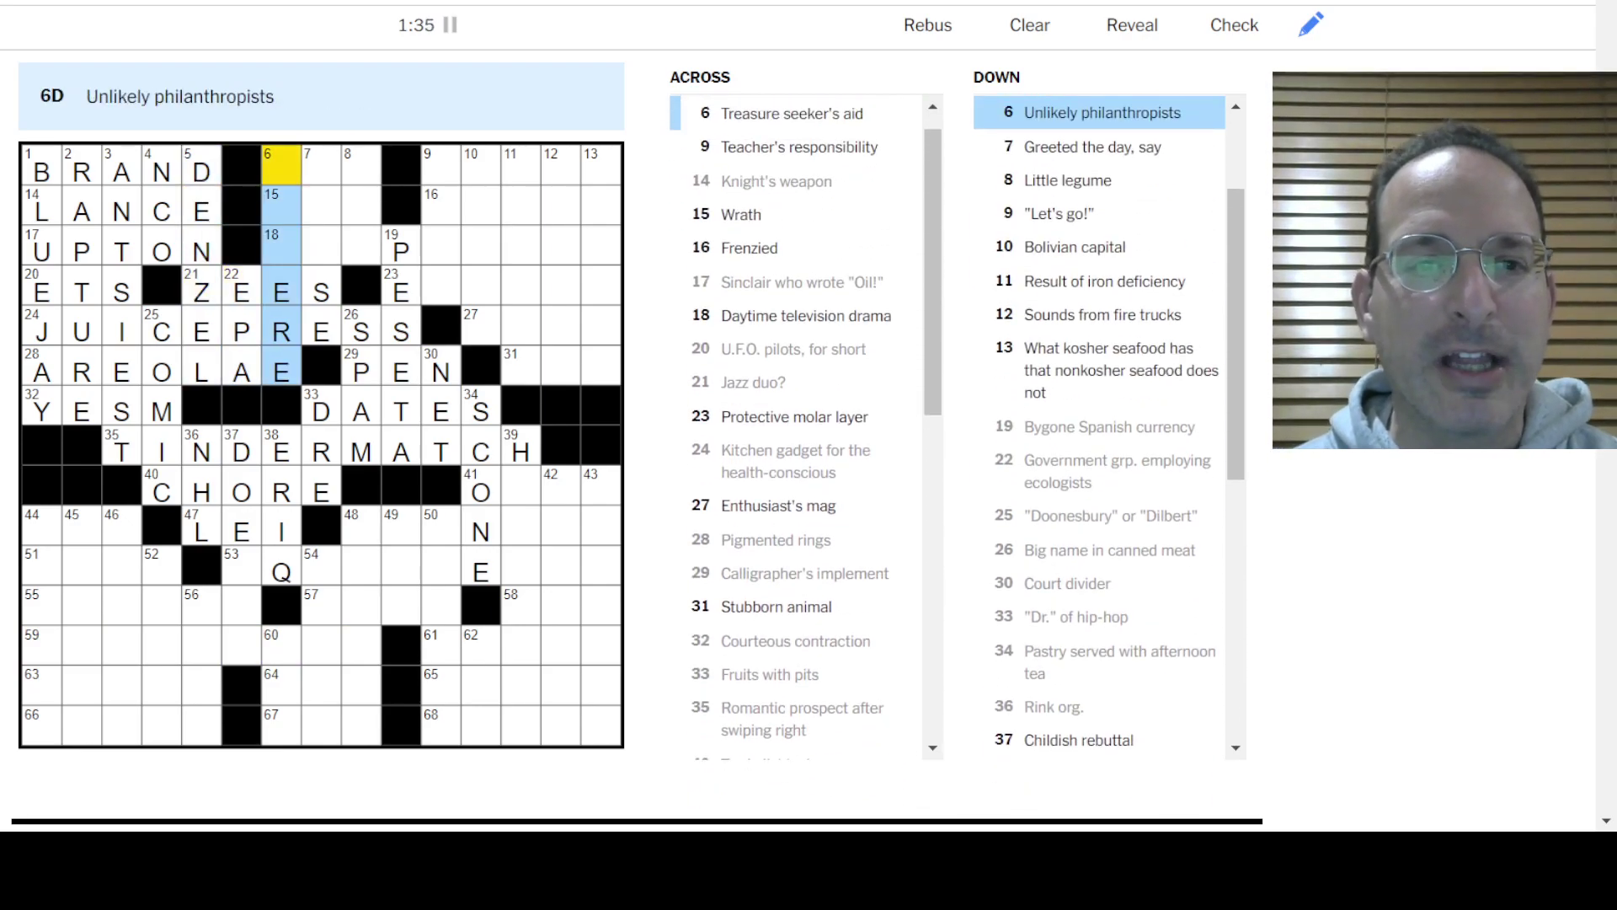
# Step: Change AREOLAE to AREOLAS, fill the Wrath answer, and enter SOAPOPERA
pyautogui.press('Down')
pyautogui.press('Down')
pyautogui.press('Down')
pyautogui.press('Down')
pyautogui.press('Down')
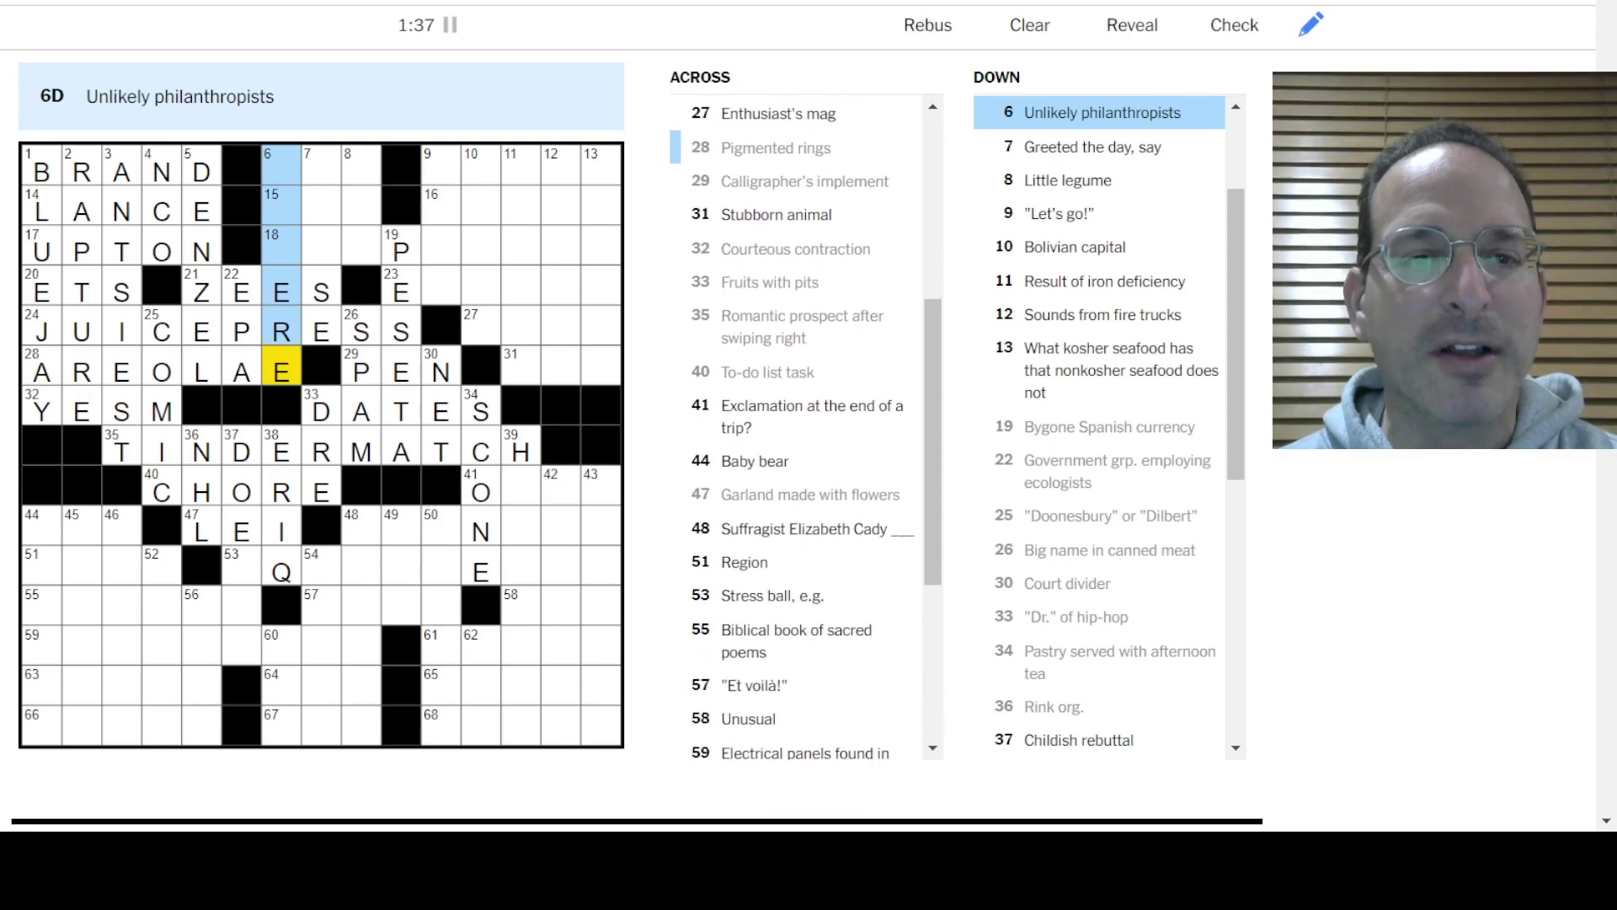
pyautogui.write('S')
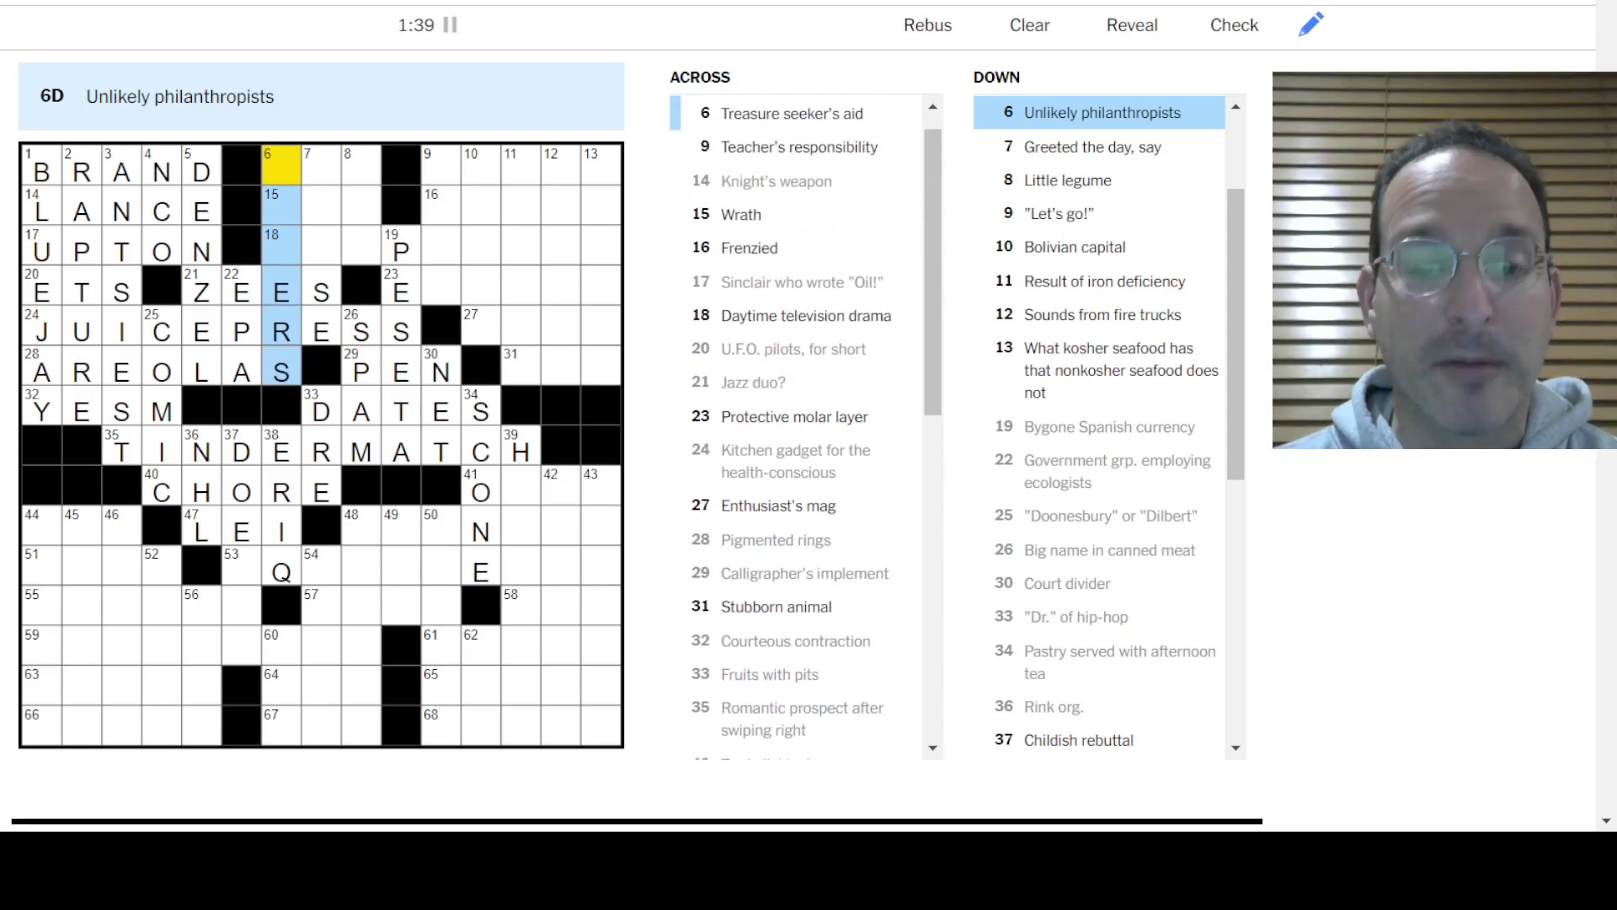
pyautogui.write('MIS')
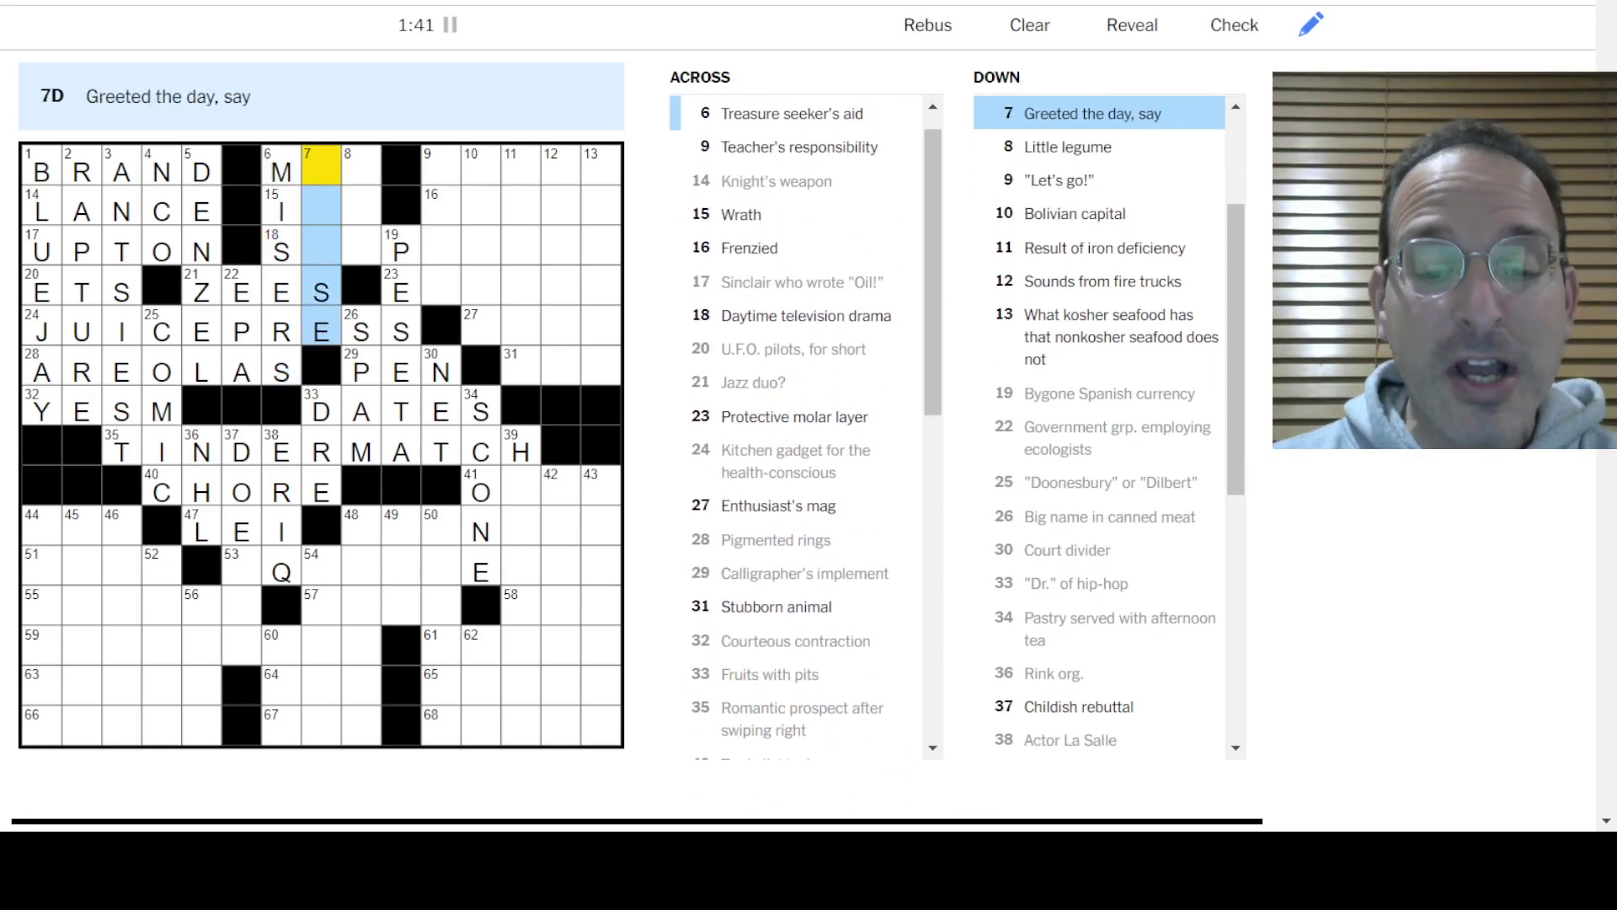
pyautogui.write('ARO')
pyautogui.write('PE')
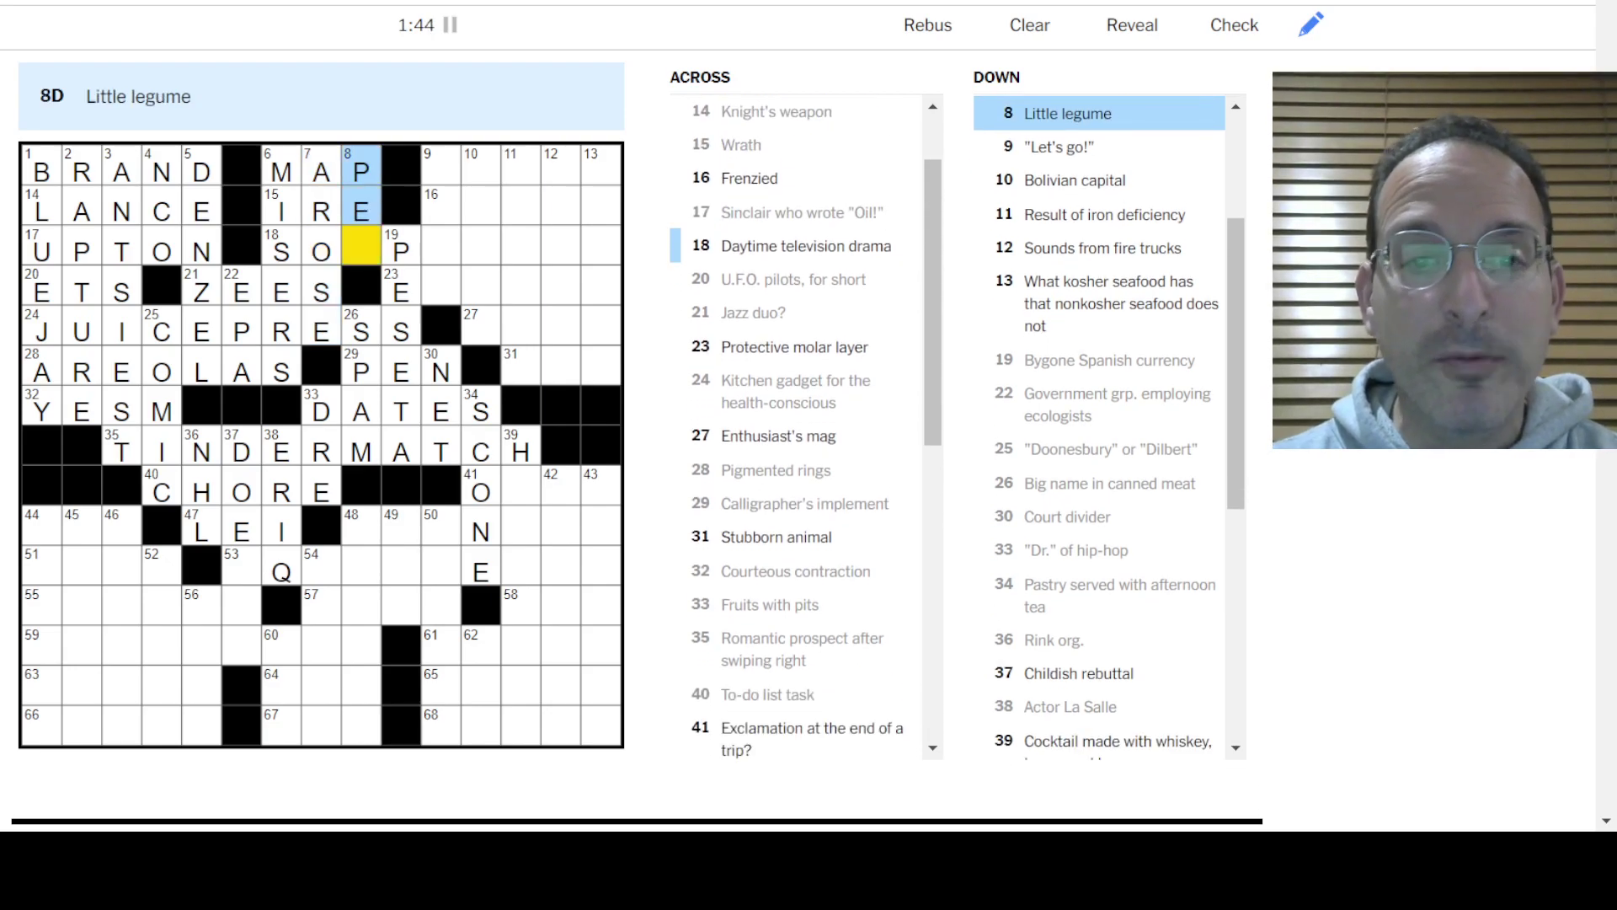
pyautogui.write('A')
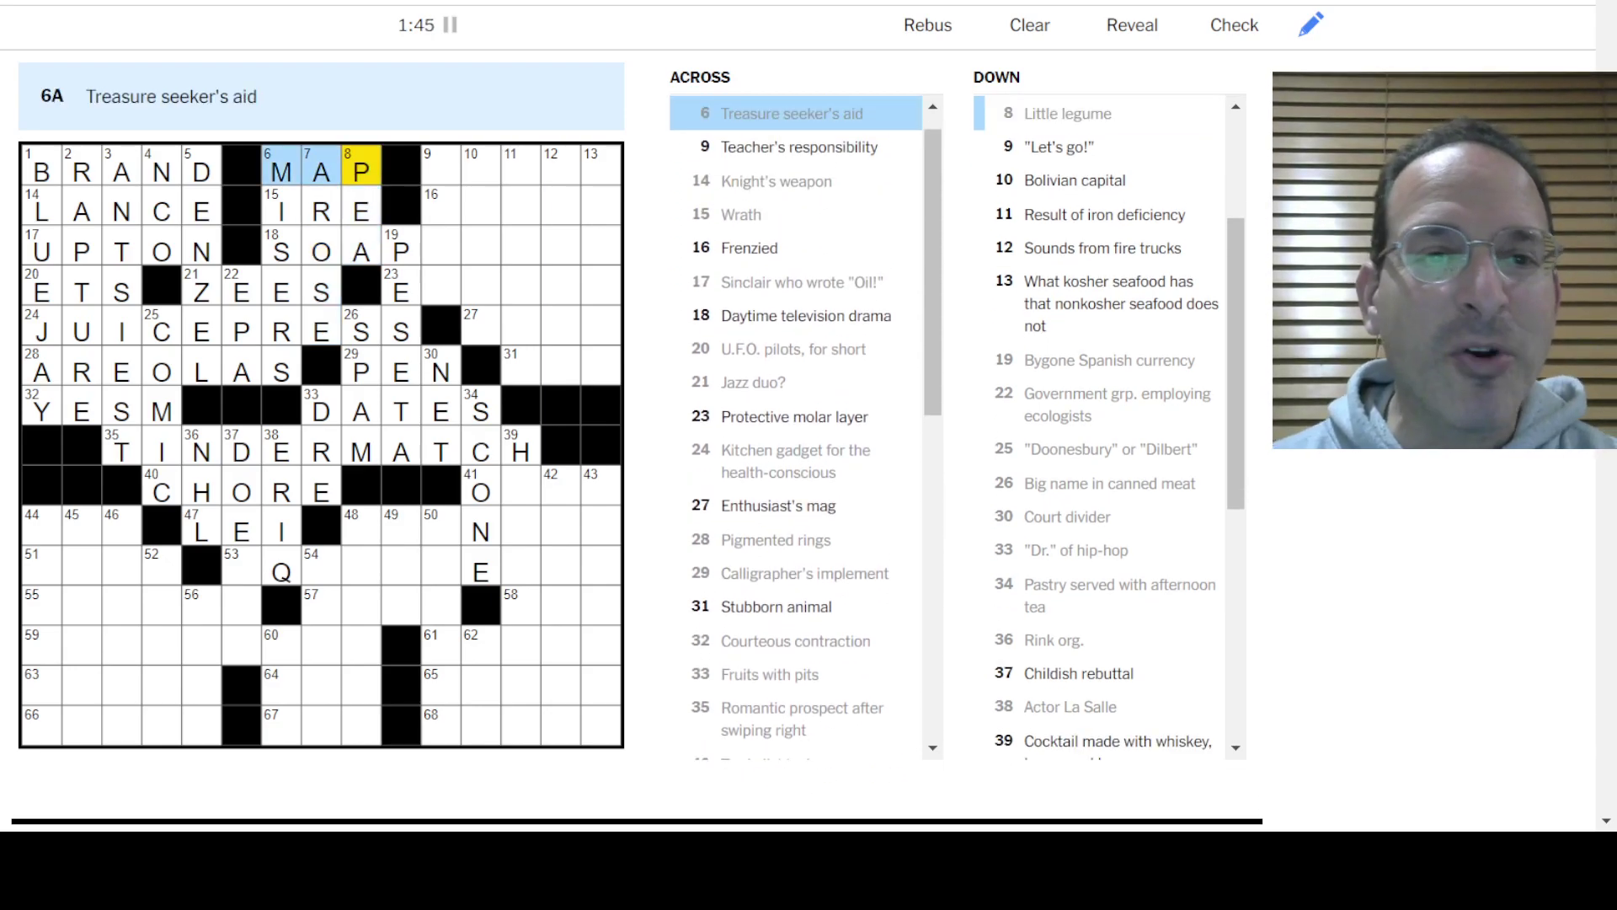
pyautogui.press('Tab')
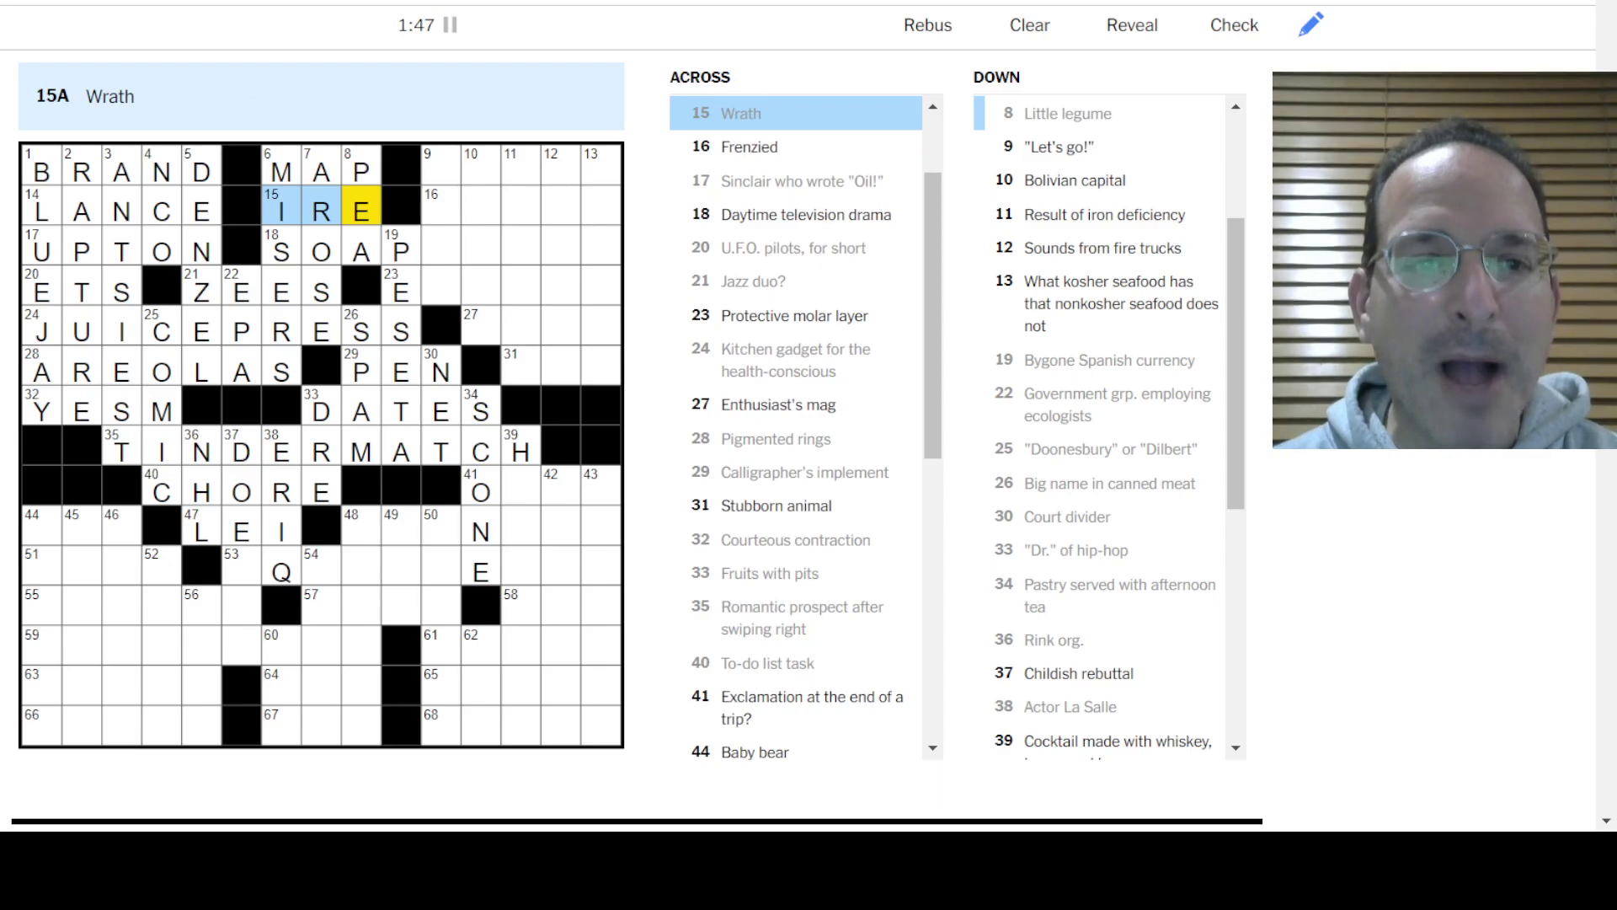
pyautogui.press('Tab')
pyautogui.write('LPE')
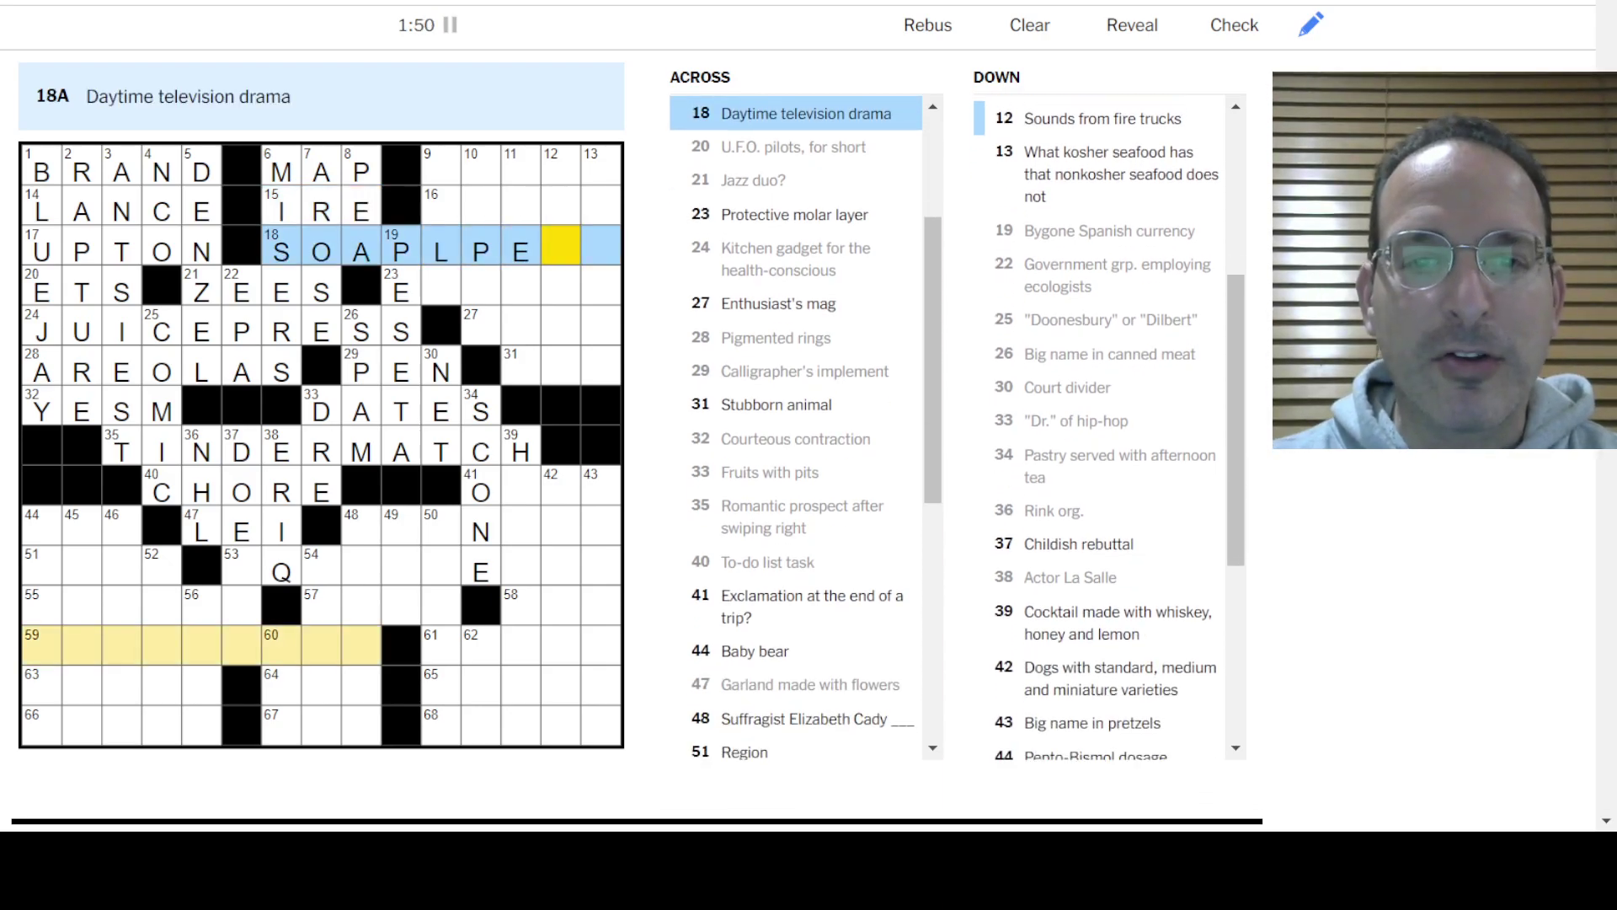
pyautogui.write('A')
pyautogui.press('BackSpace')
pyautogui.press('BackSpace')
pyautogui.press('BackSpace')
pyautogui.press('BackSpace')
pyautogui.write('PO')
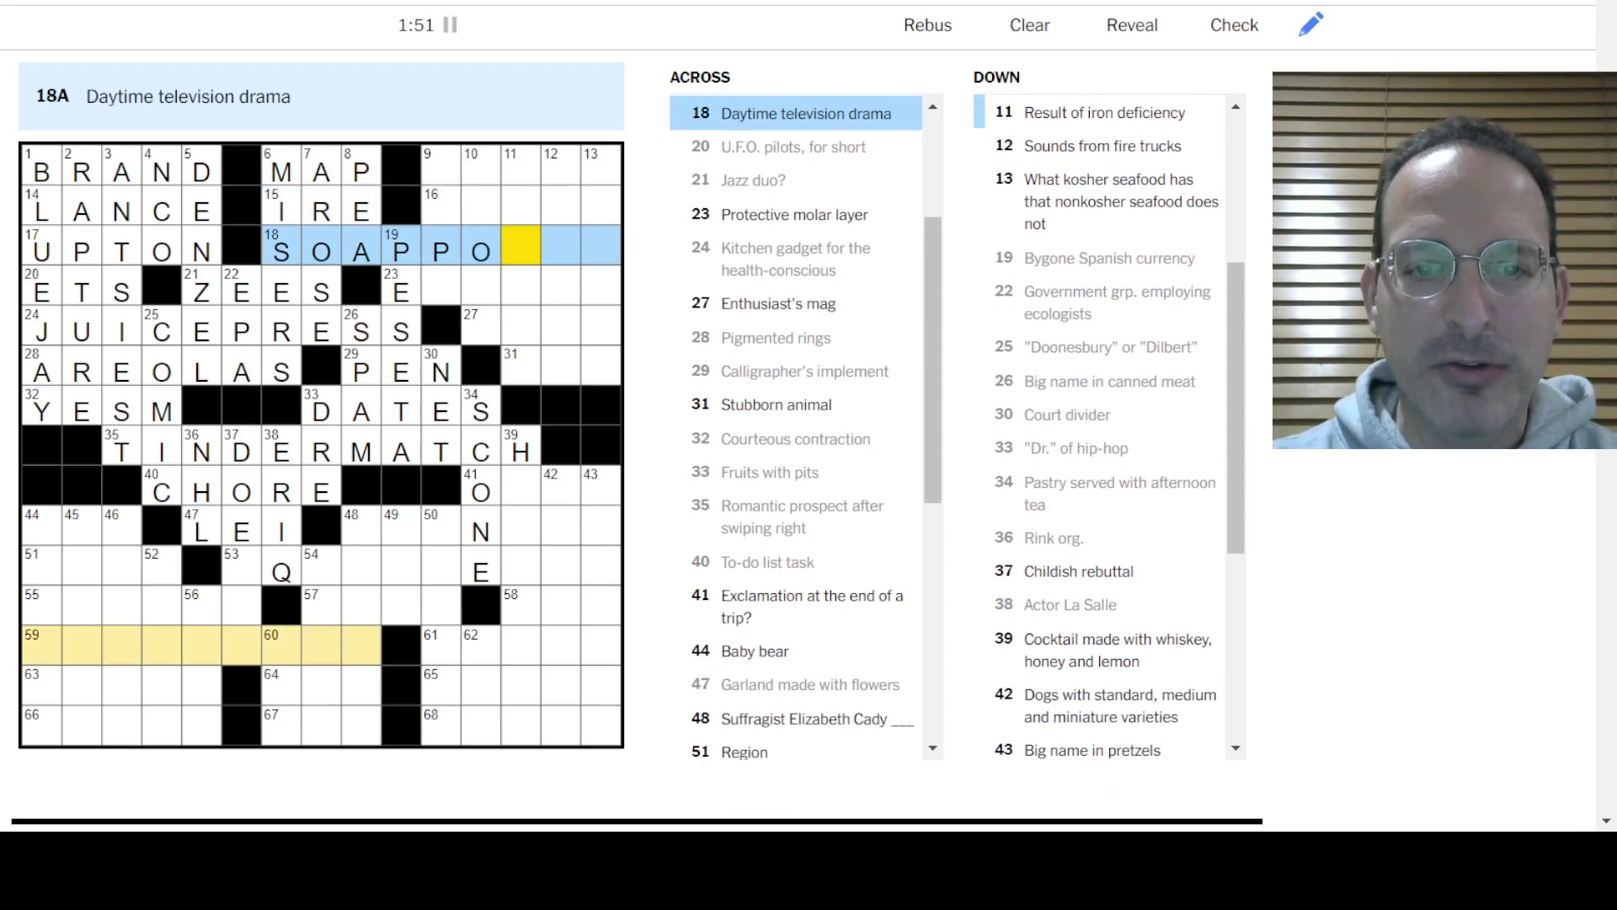
pyautogui.press('BackSpace')
pyautogui.press('BackSpace')
pyautogui.write('OPERA')
pyautogui.press('Tab')
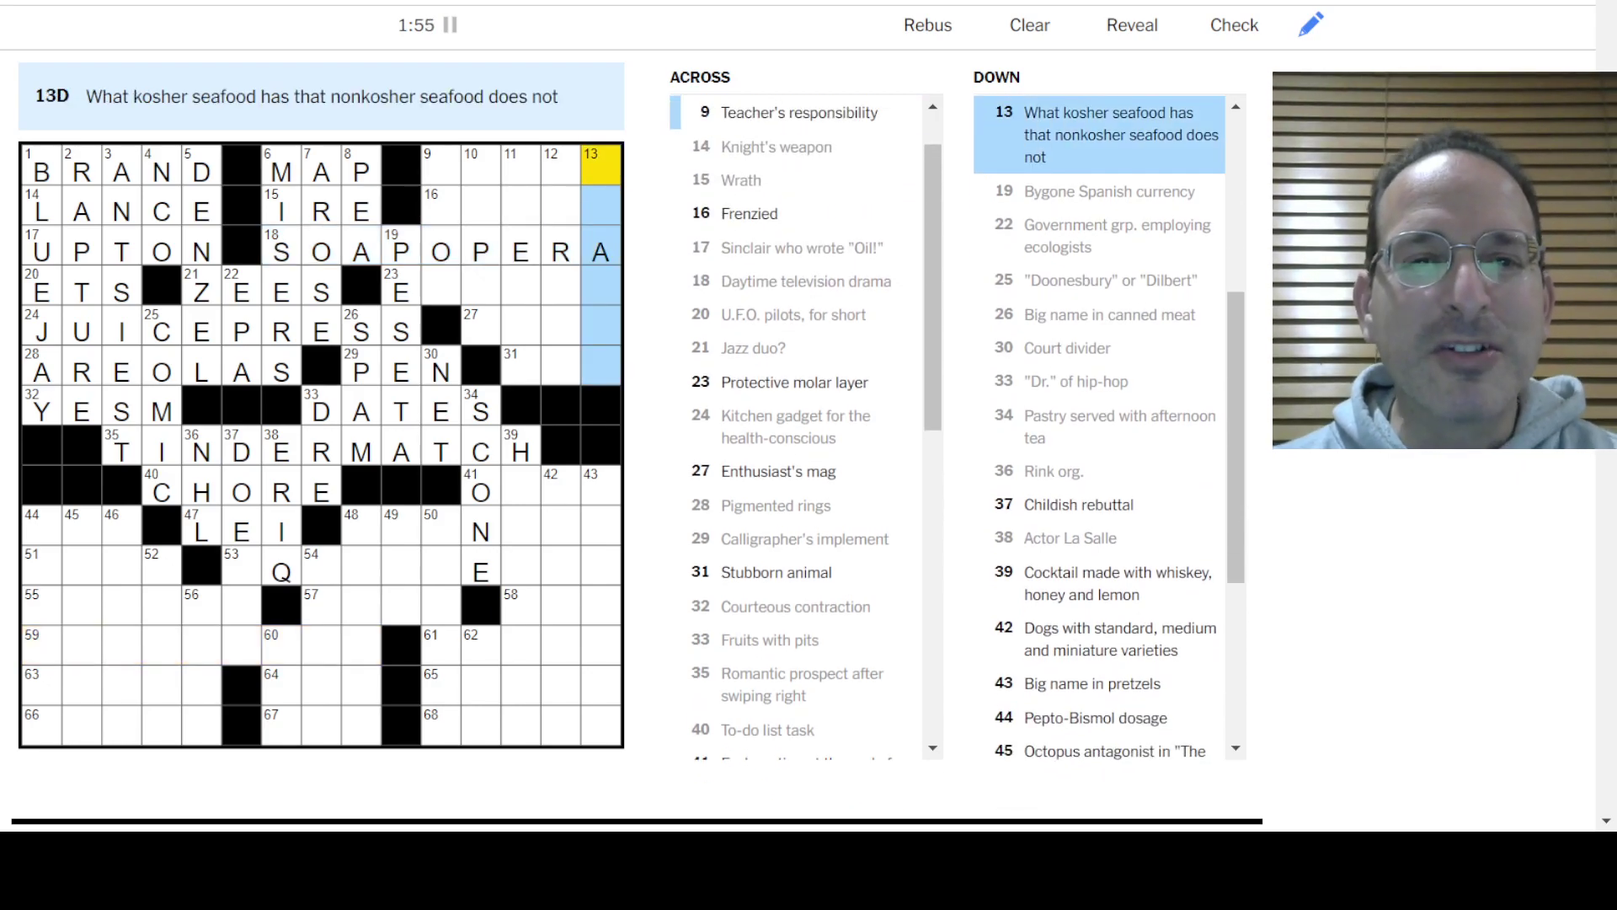
pyautogui.write('SCAL')
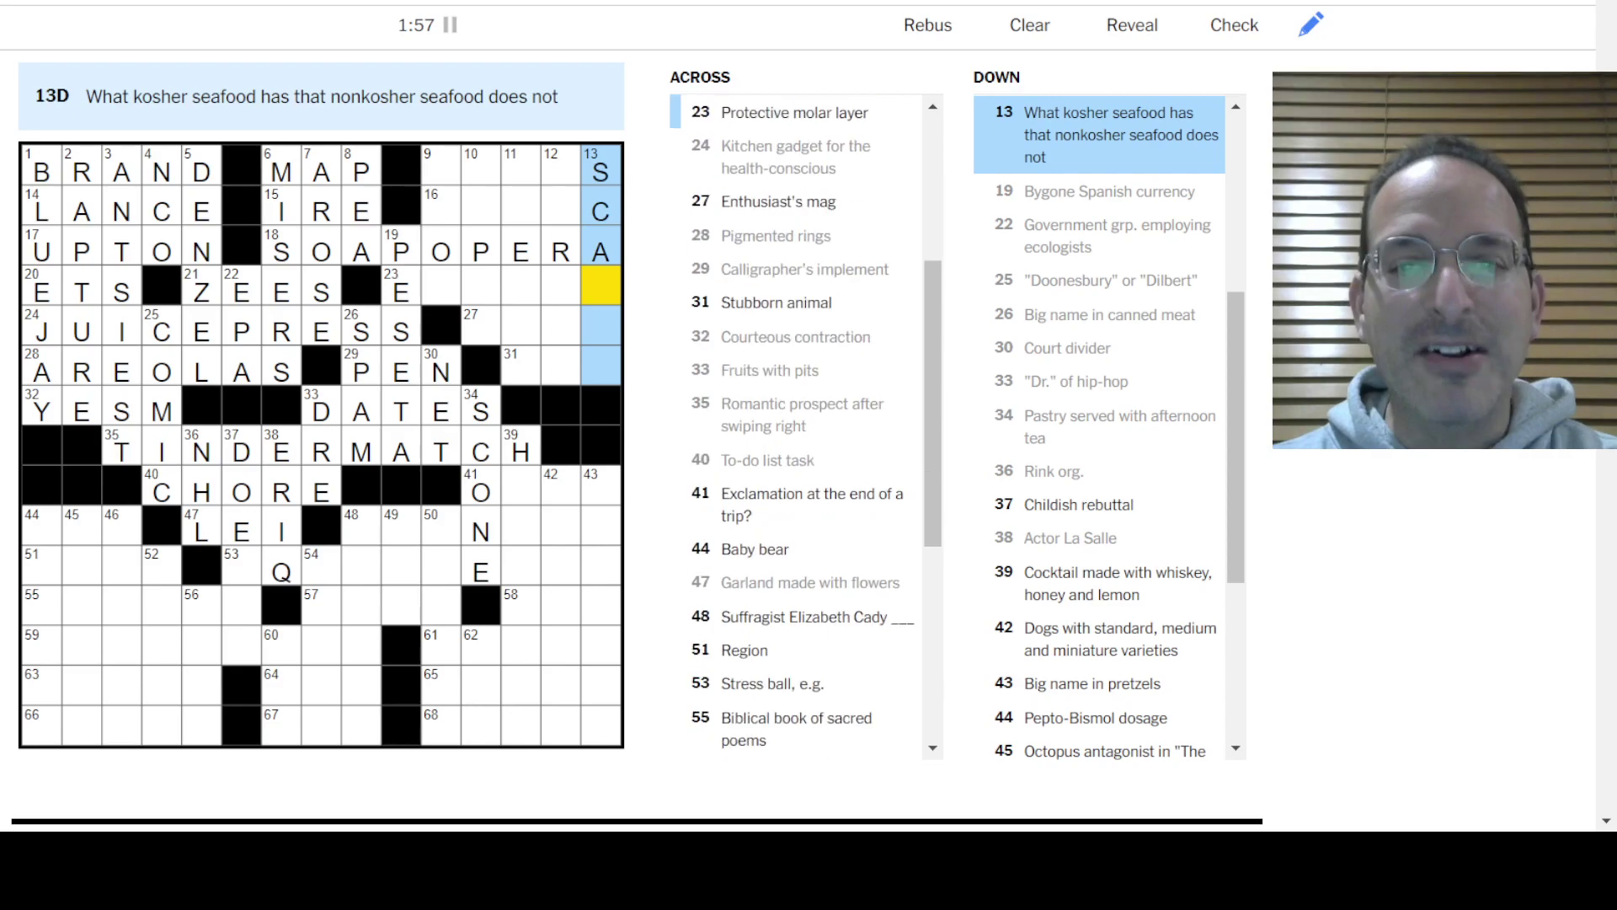
pyautogui.write('ES')
# Step: Enter SCALES, SIRENS, ANEMIA, LAPAZ and CMON in the northeast corner
pyautogui.hotkey('shift', 'Tab')
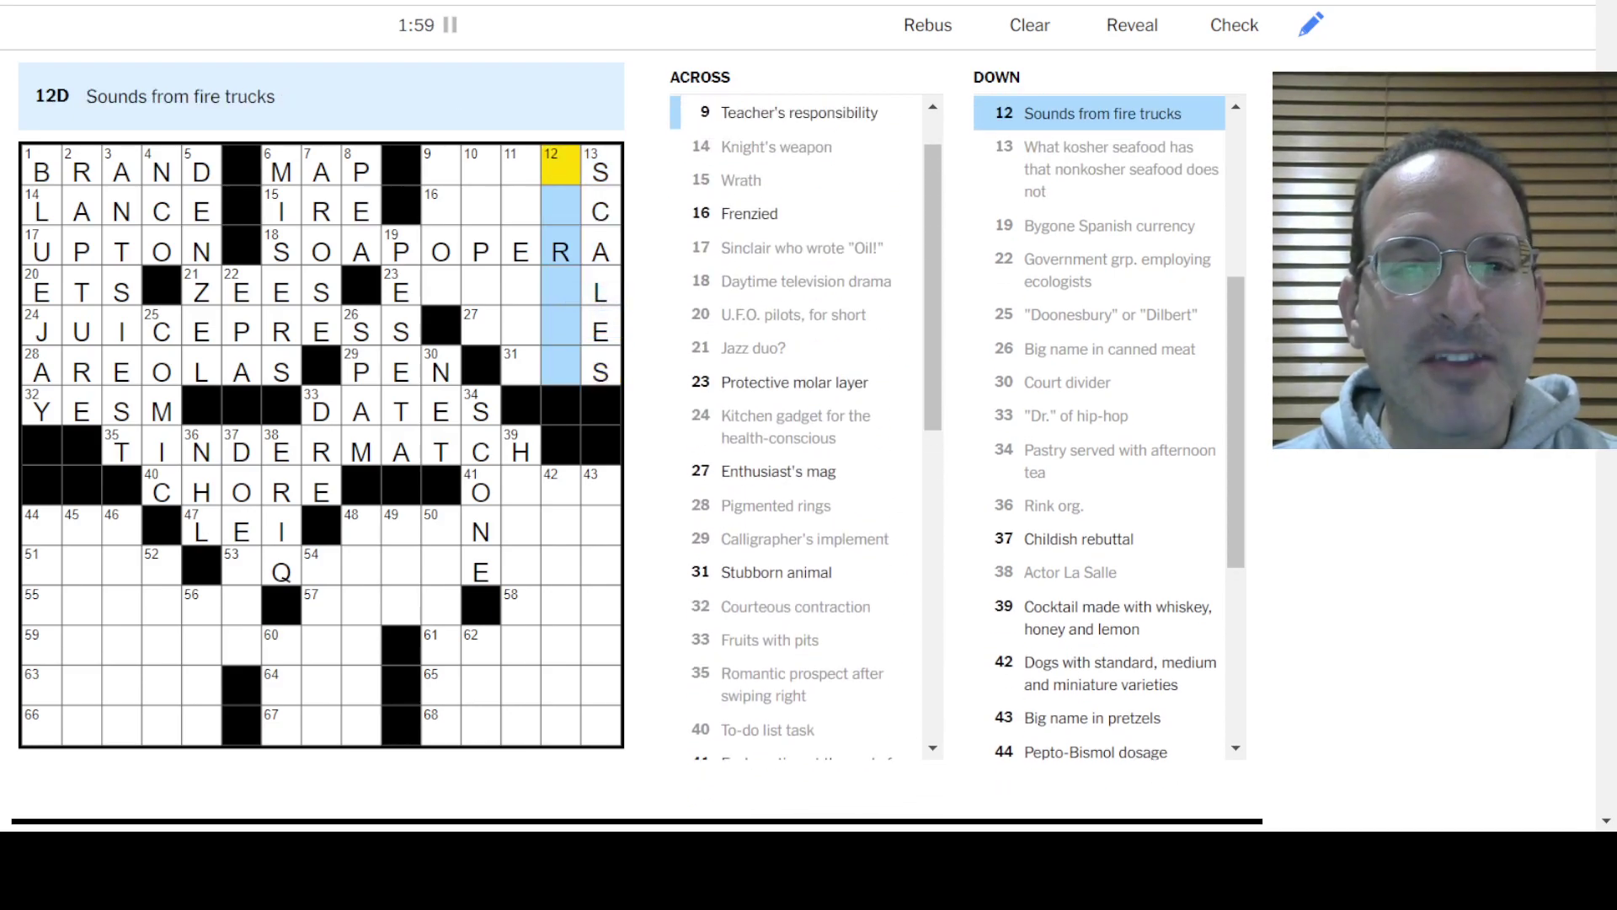
pyautogui.write('SIRENS')
pyautogui.hotkey('shift', 'Tab')
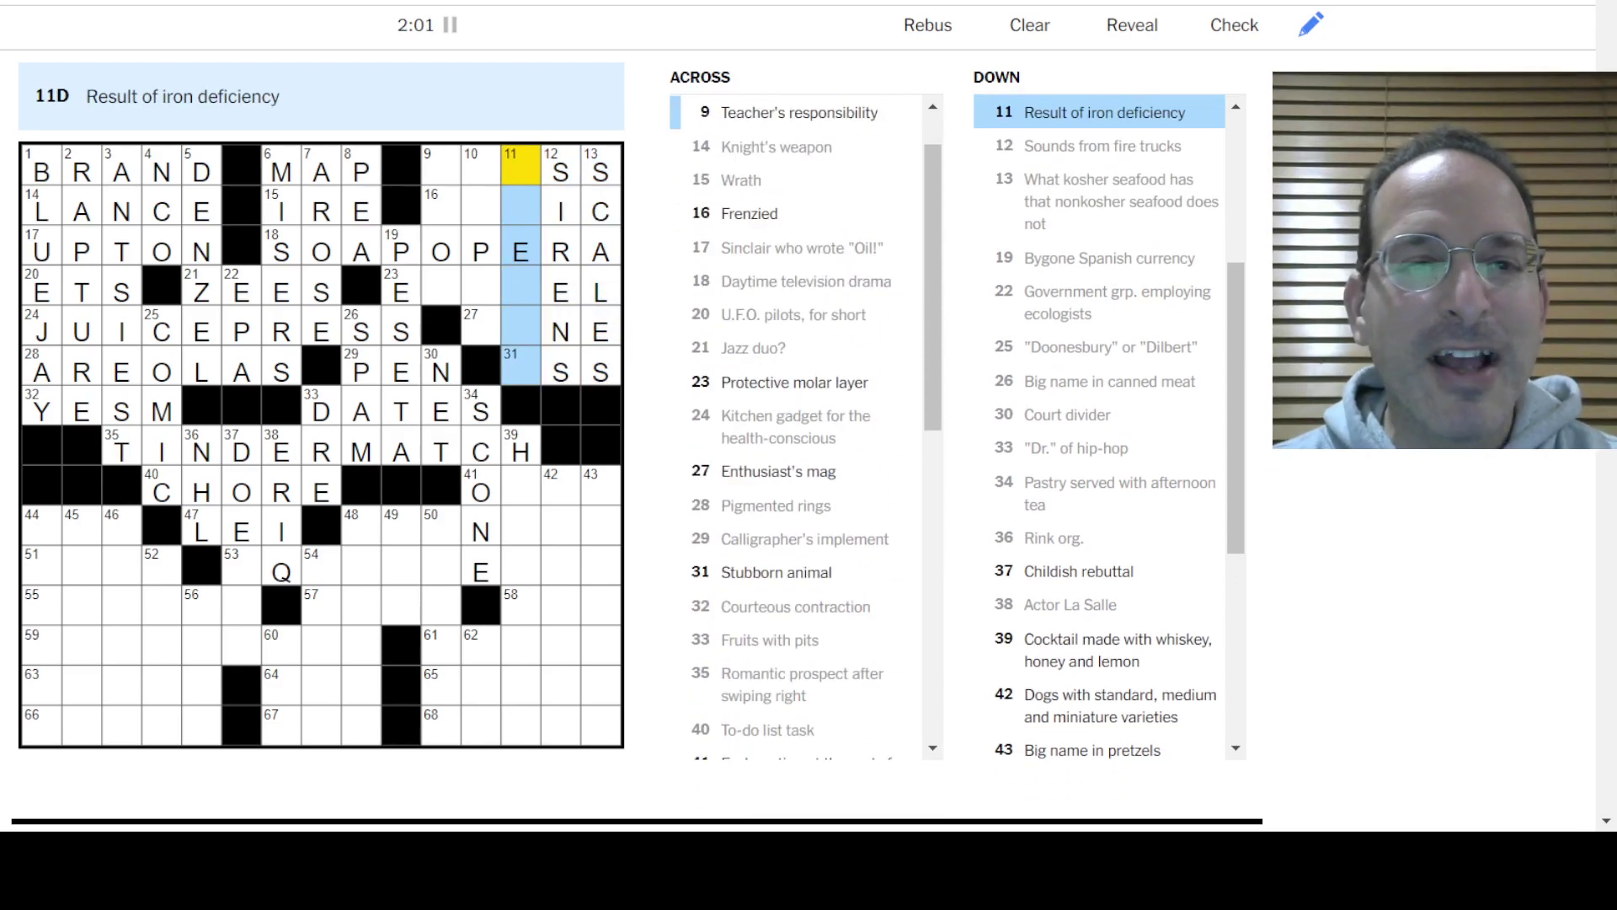
pyautogui.write('ANEIANEMIA')
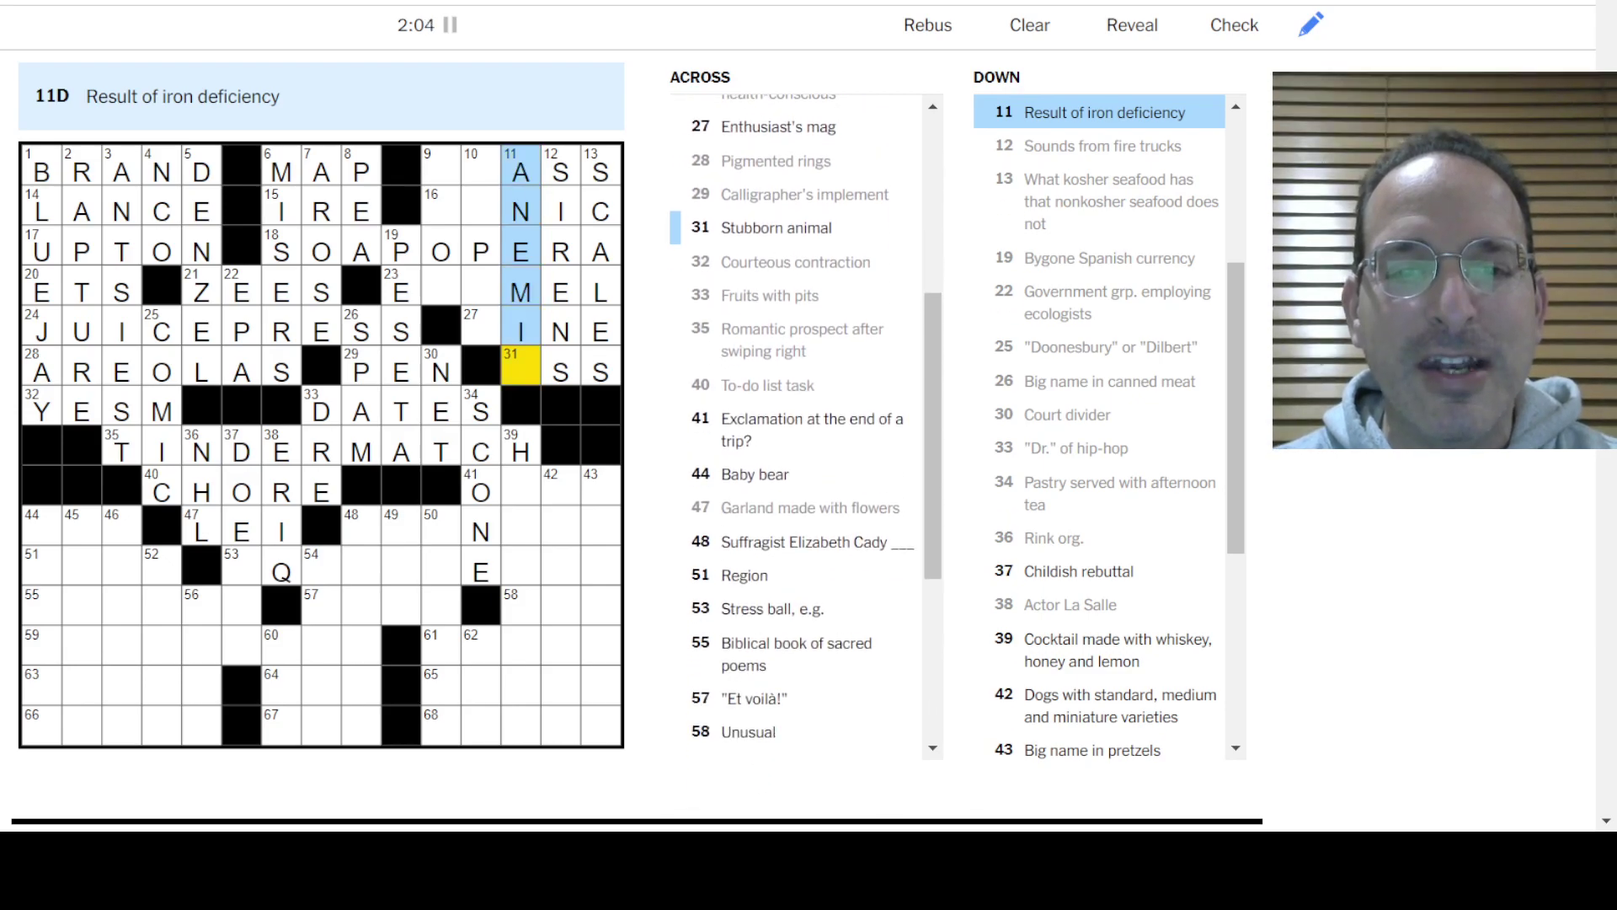
pyautogui.hotkey('shift', 'Tab')
pyautogui.write('L')
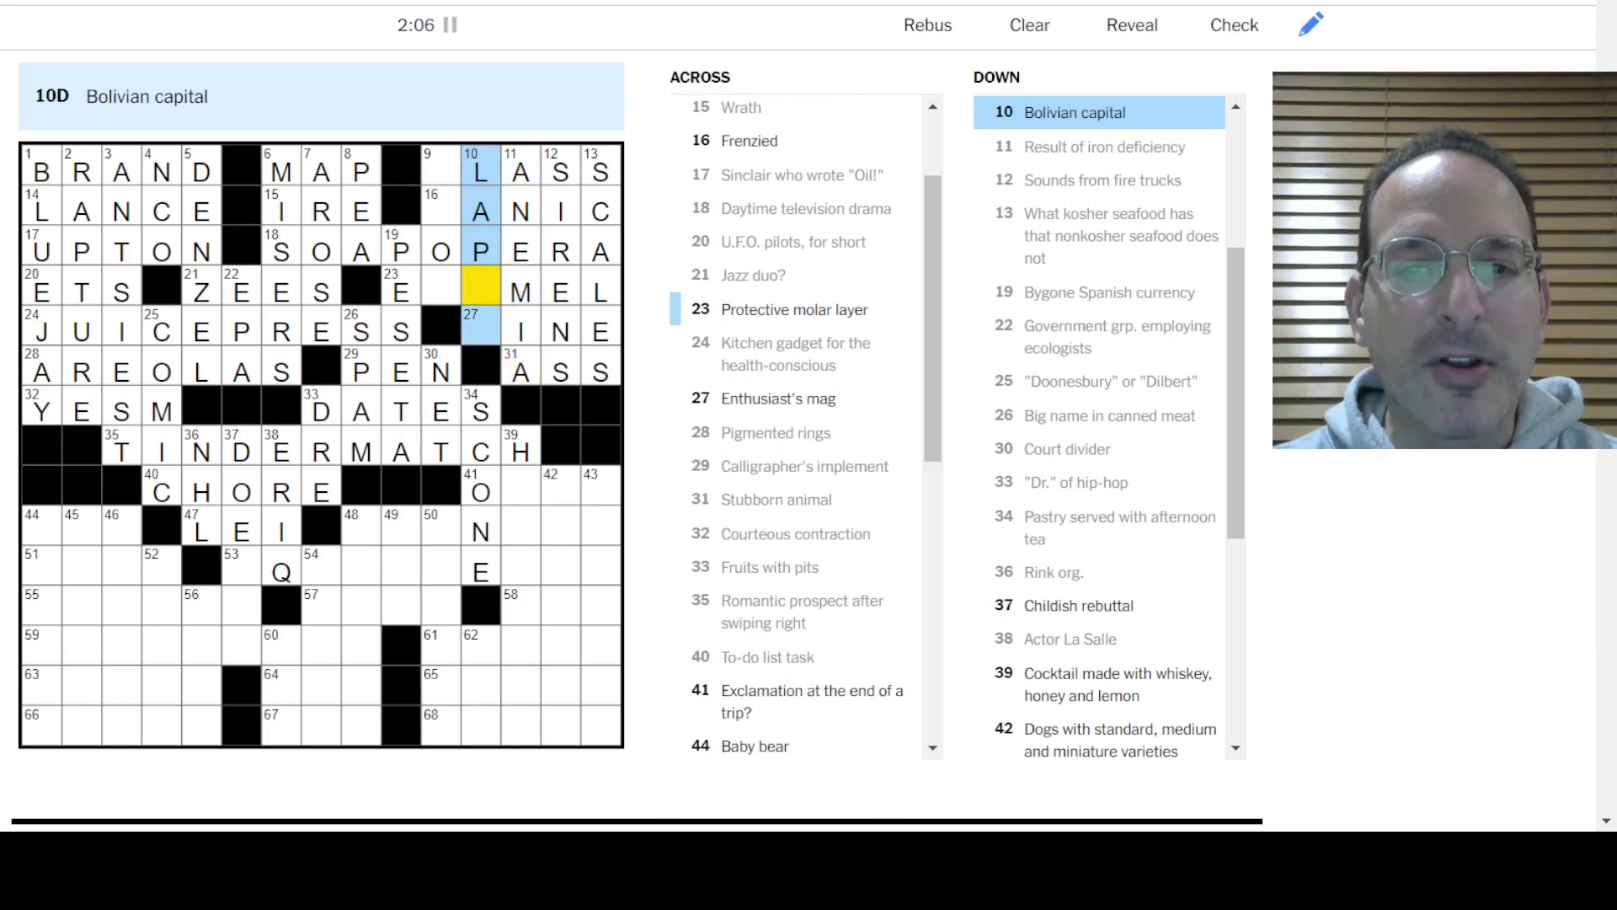
pyautogui.write('APAZ')
pyautogui.hotkey('shift', 'Tab')
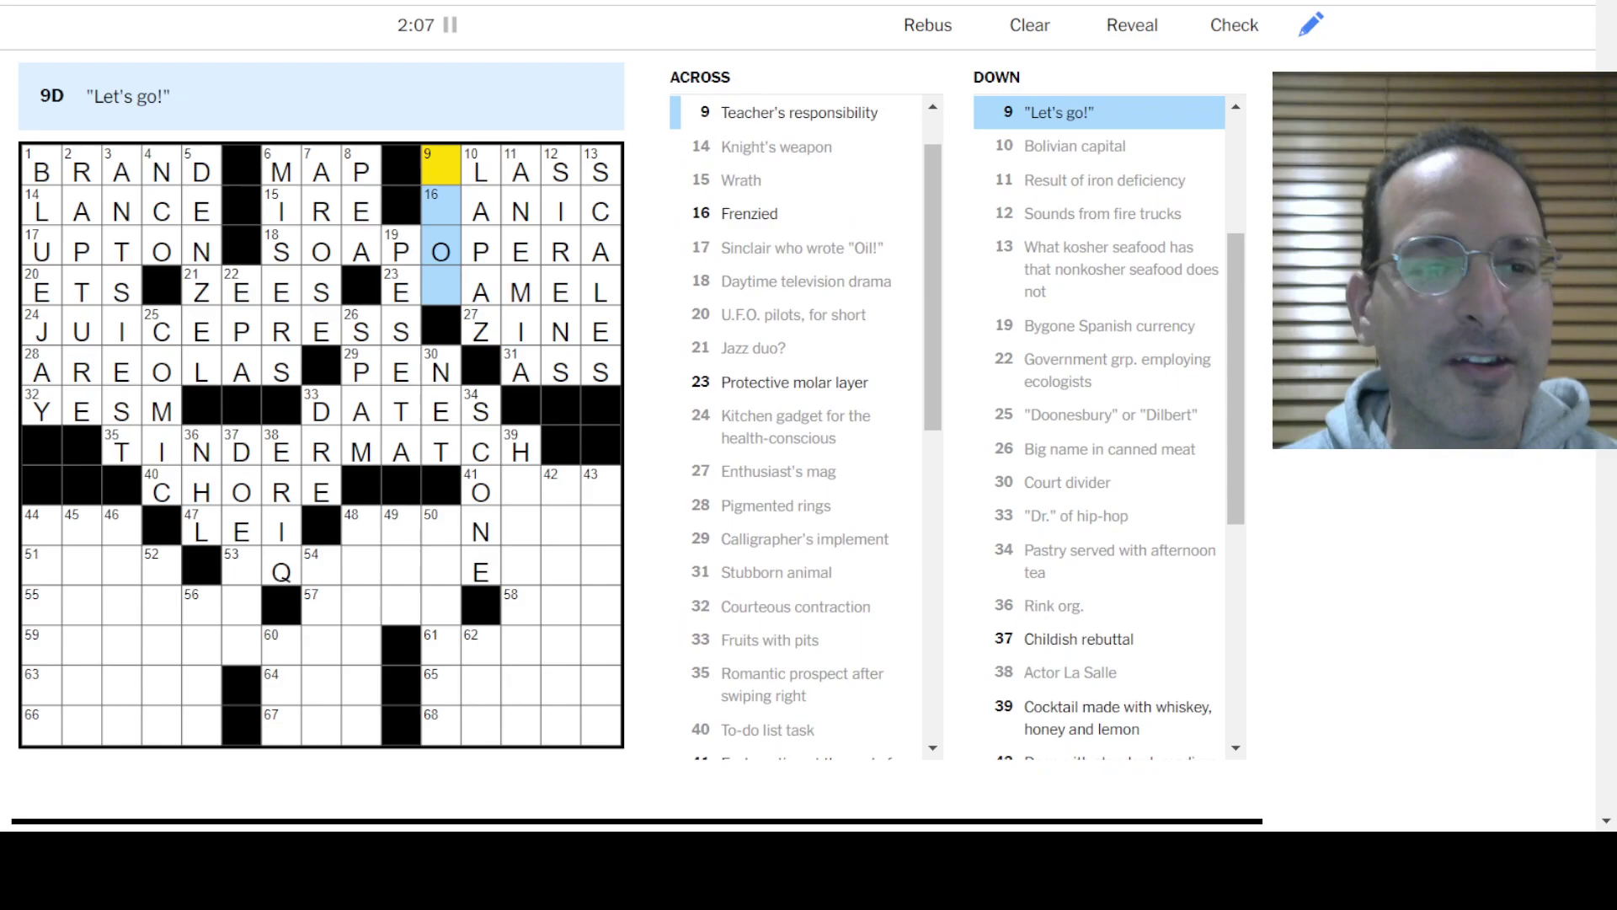
pyautogui.write('CMON')
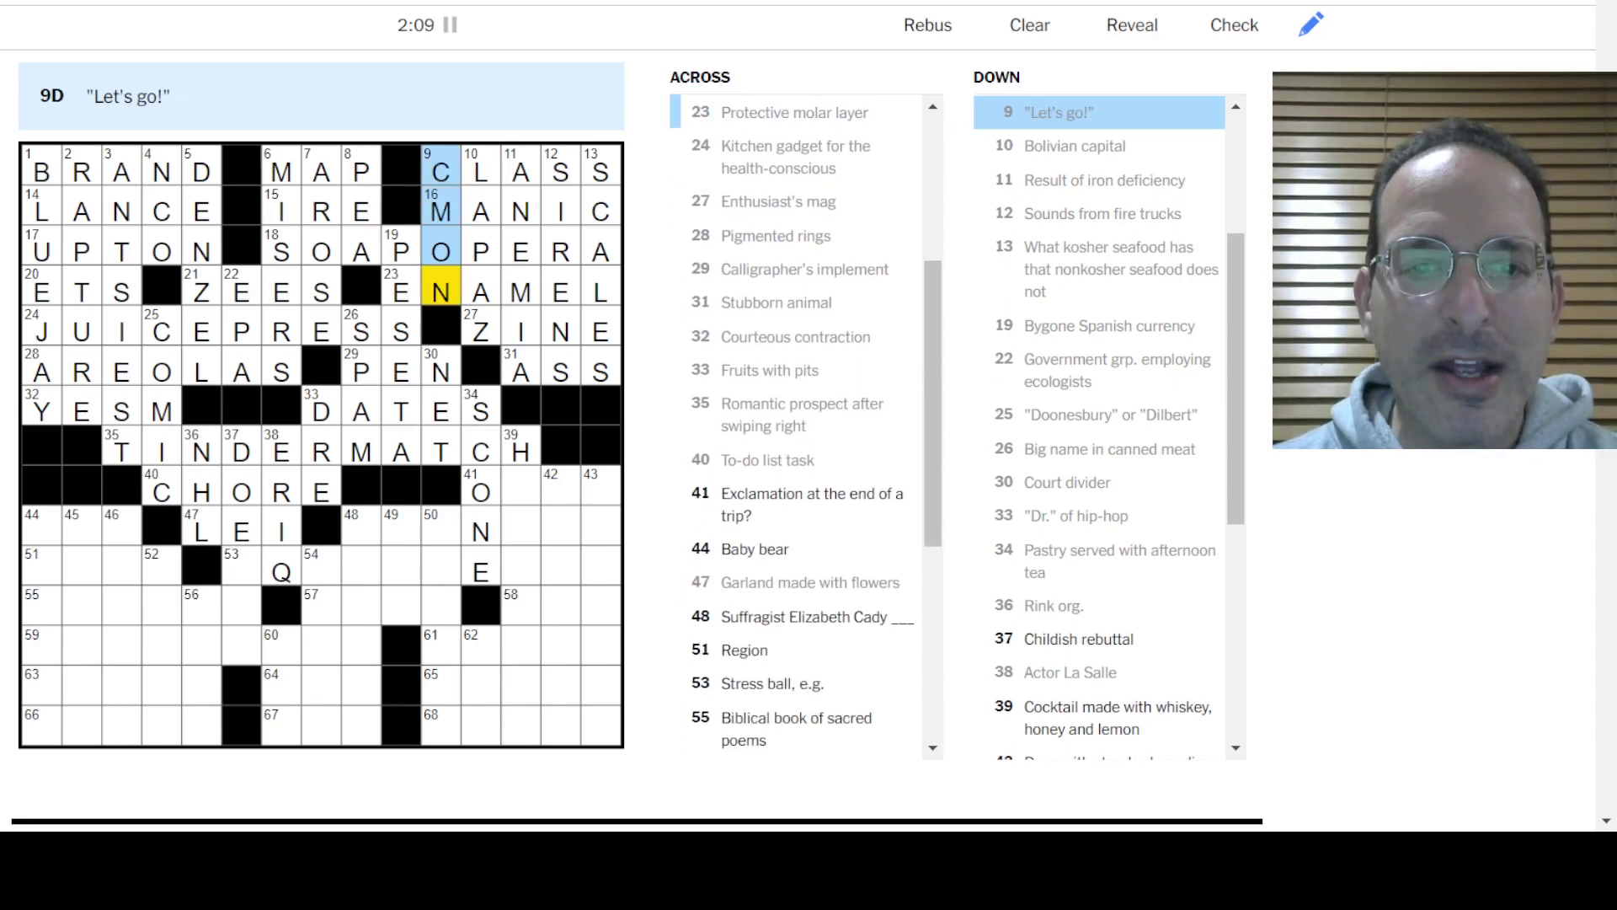
pyautogui.press('space')
pyautogui.hotkey('shift', 'Tab')
pyautogui.hotkey('shift', 'Tab')
pyautogui.hotkey('shift', 'Tab')
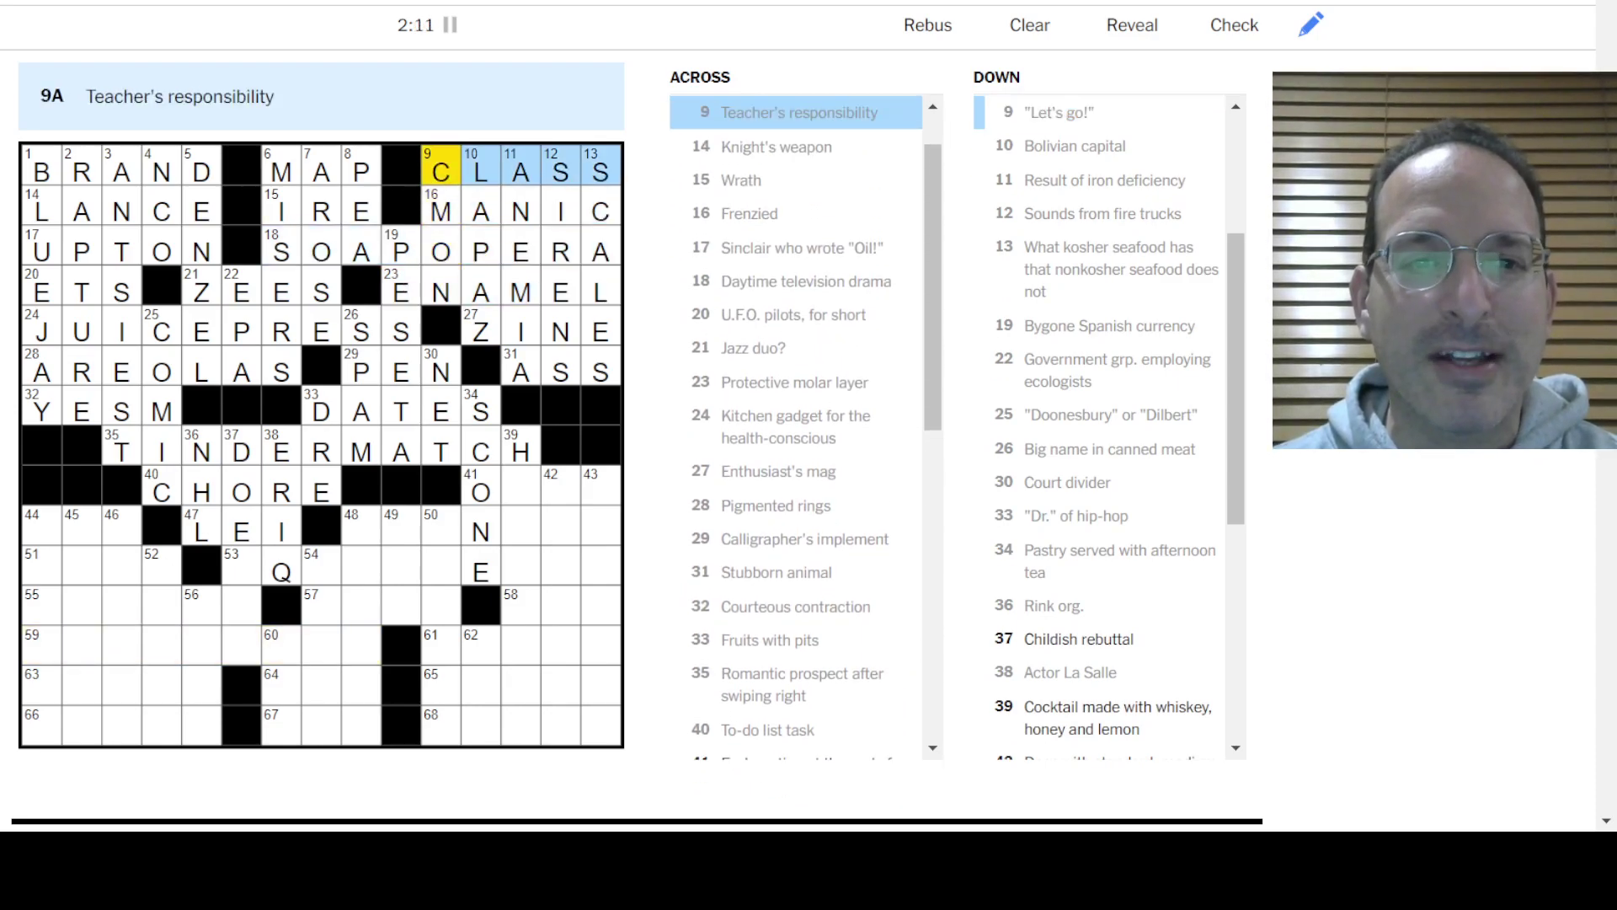
# Step: Enter OOPS at 41-Across and OODLES at 42-Down
pyautogui.press('Tab')
pyautogui.press('Tab')
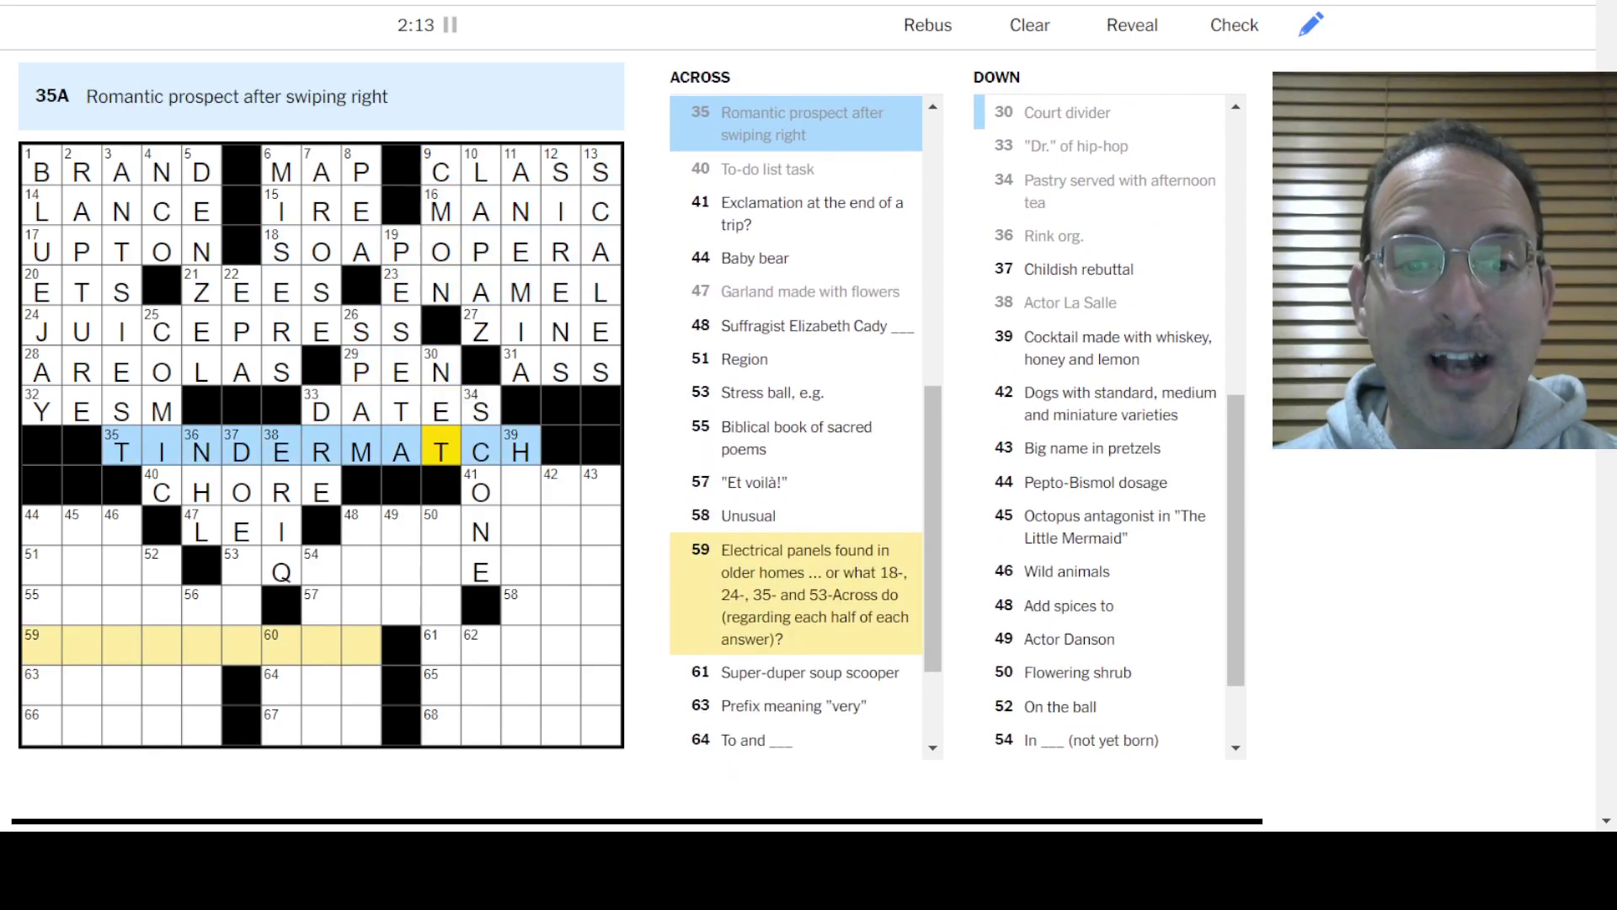
pyautogui.press('Down')
pyautogui.press('Tab')
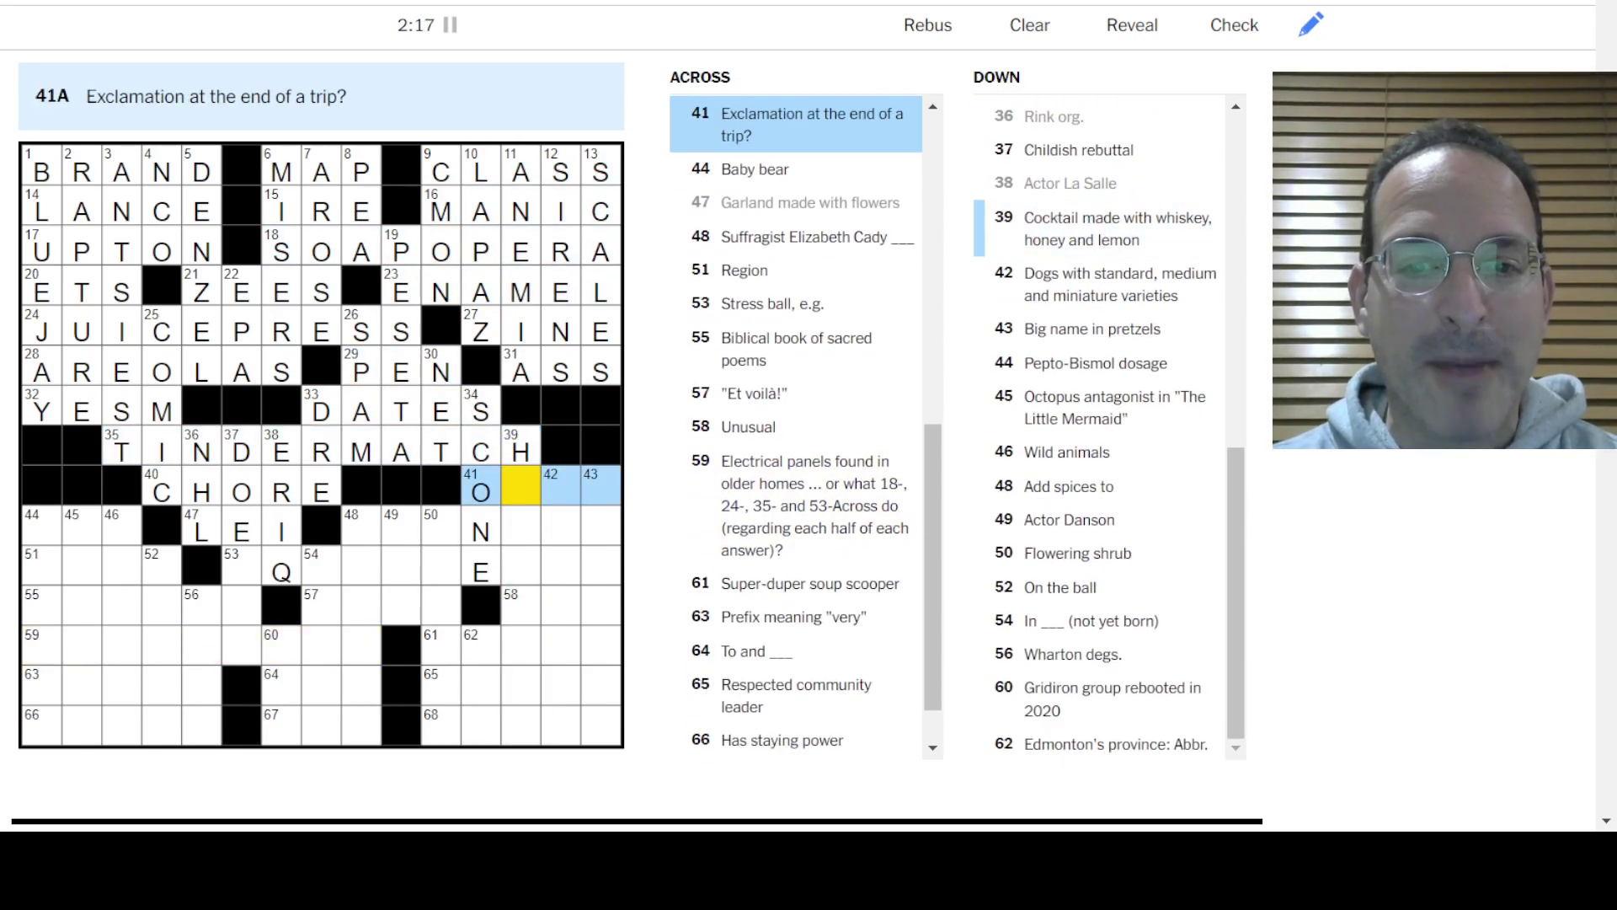
pyautogui.write('OPS')
pyautogui.press('Down')
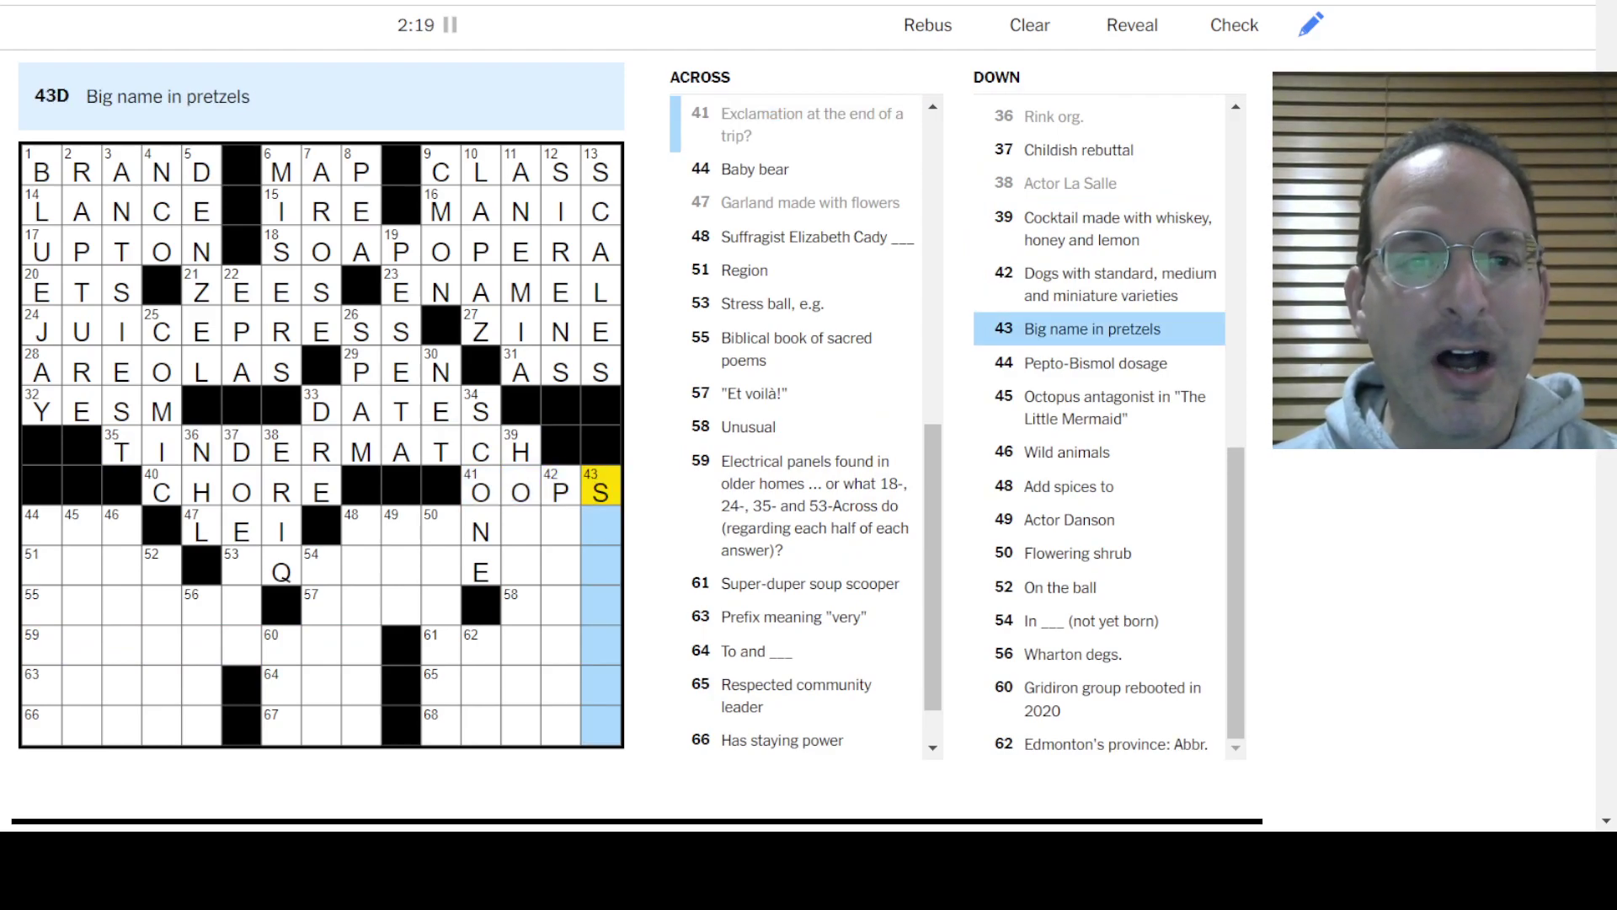
pyautogui.hotkey('shift', 'Tab')
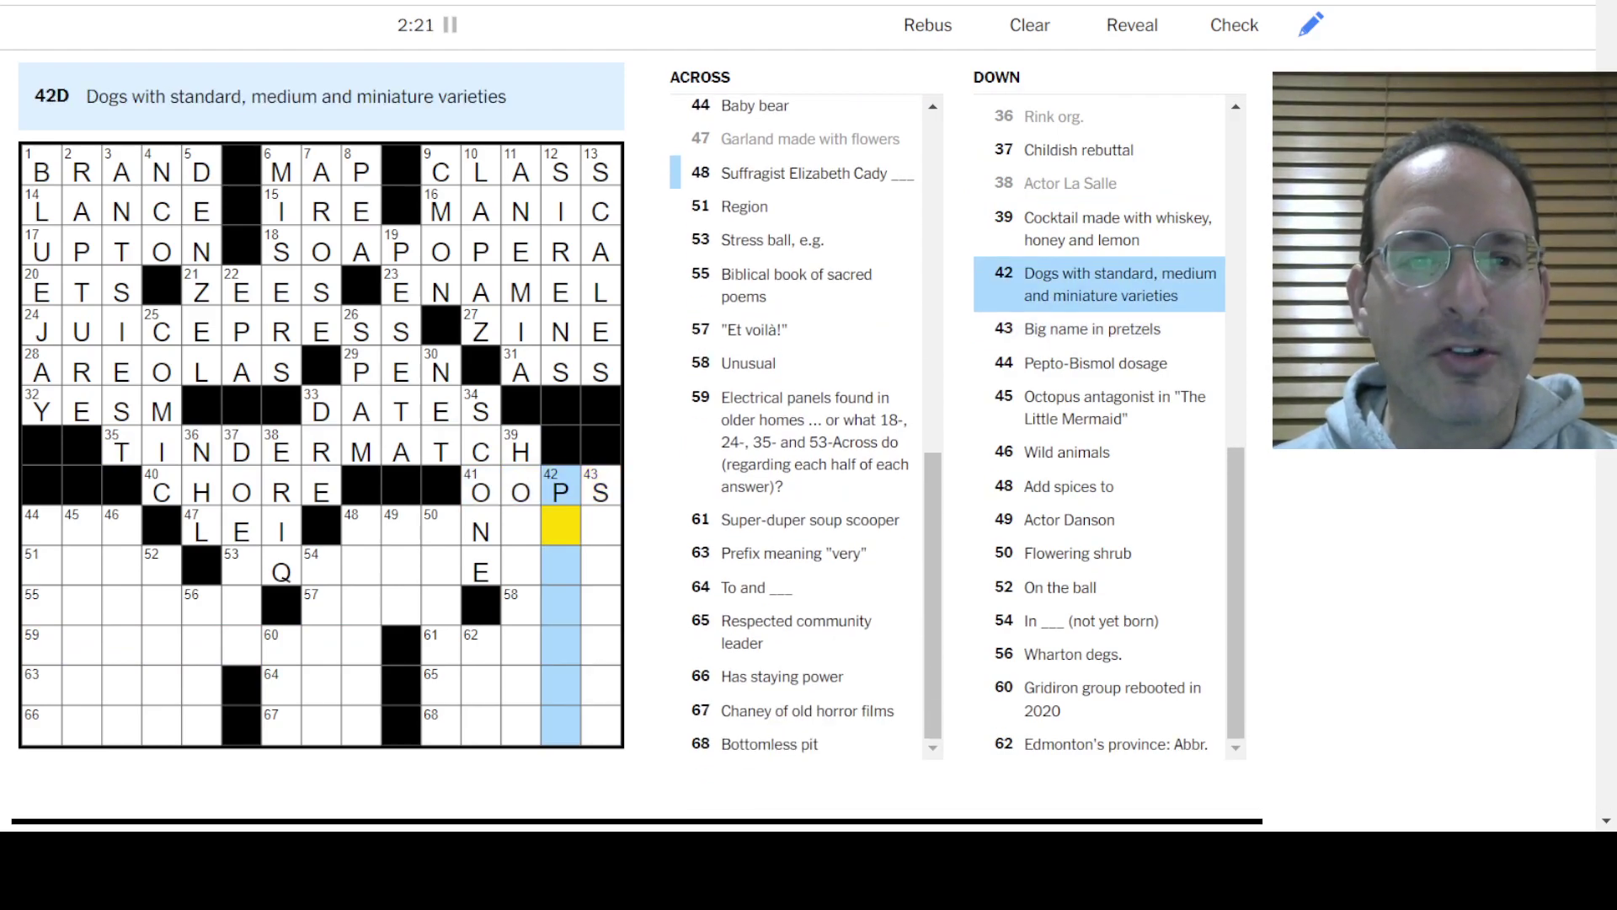
pyautogui.write('OOD')
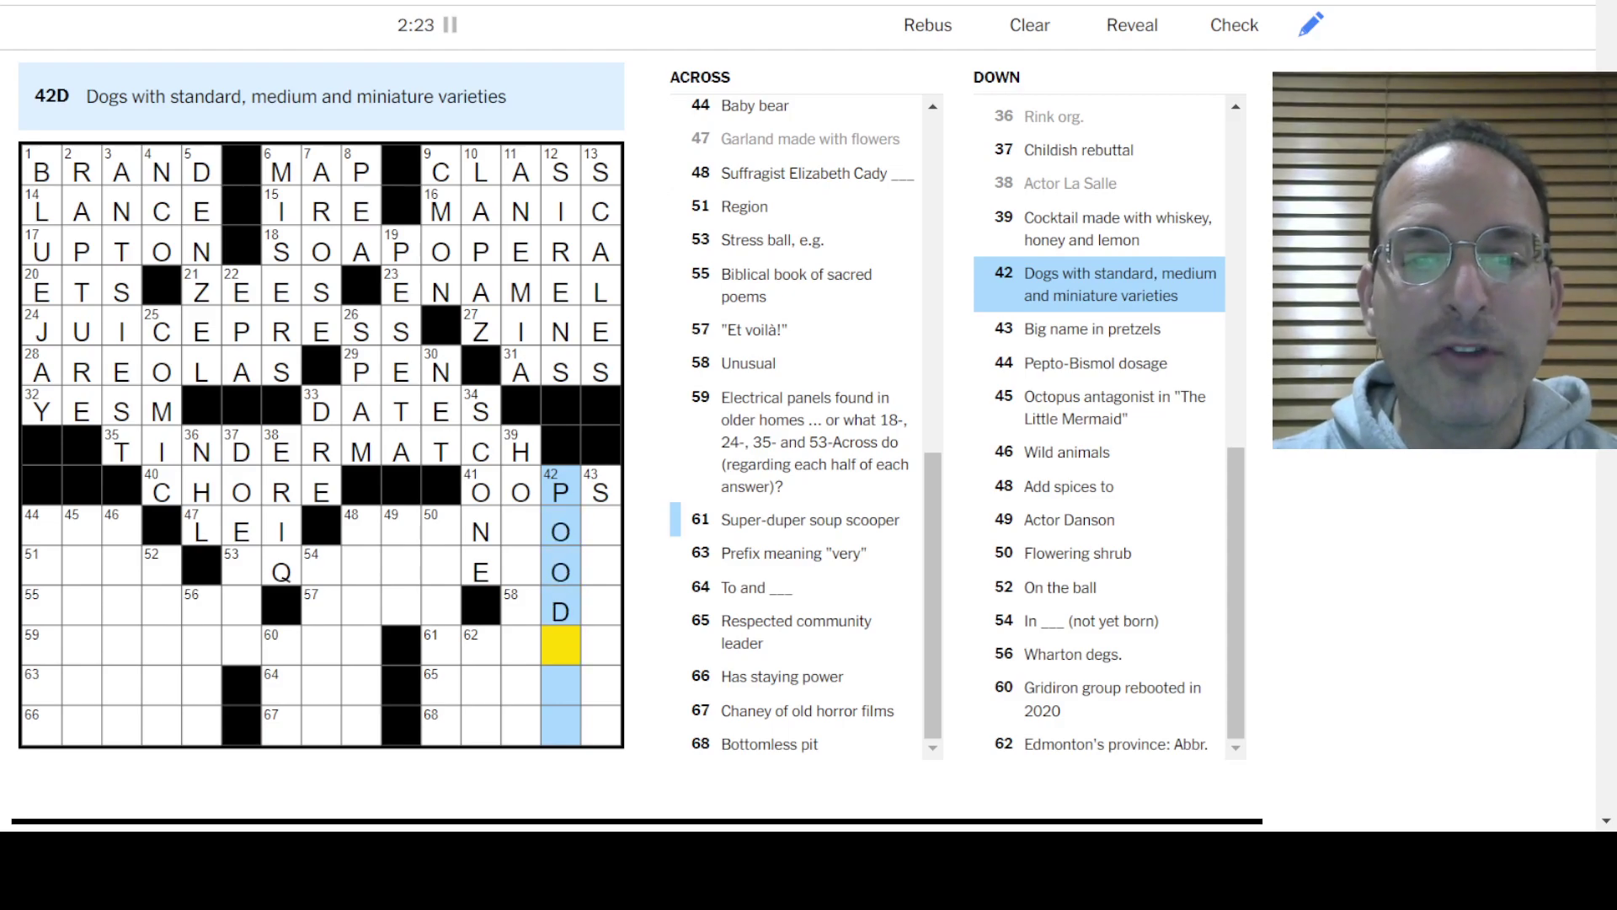
pyautogui.write('LES')
pyautogui.hotkey('shift', 'Tab')
# Step: Enter STANTON, TED, SEASON, SQUEEZETOY and HOTTODDY in the lower right
pyautogui.press('space')
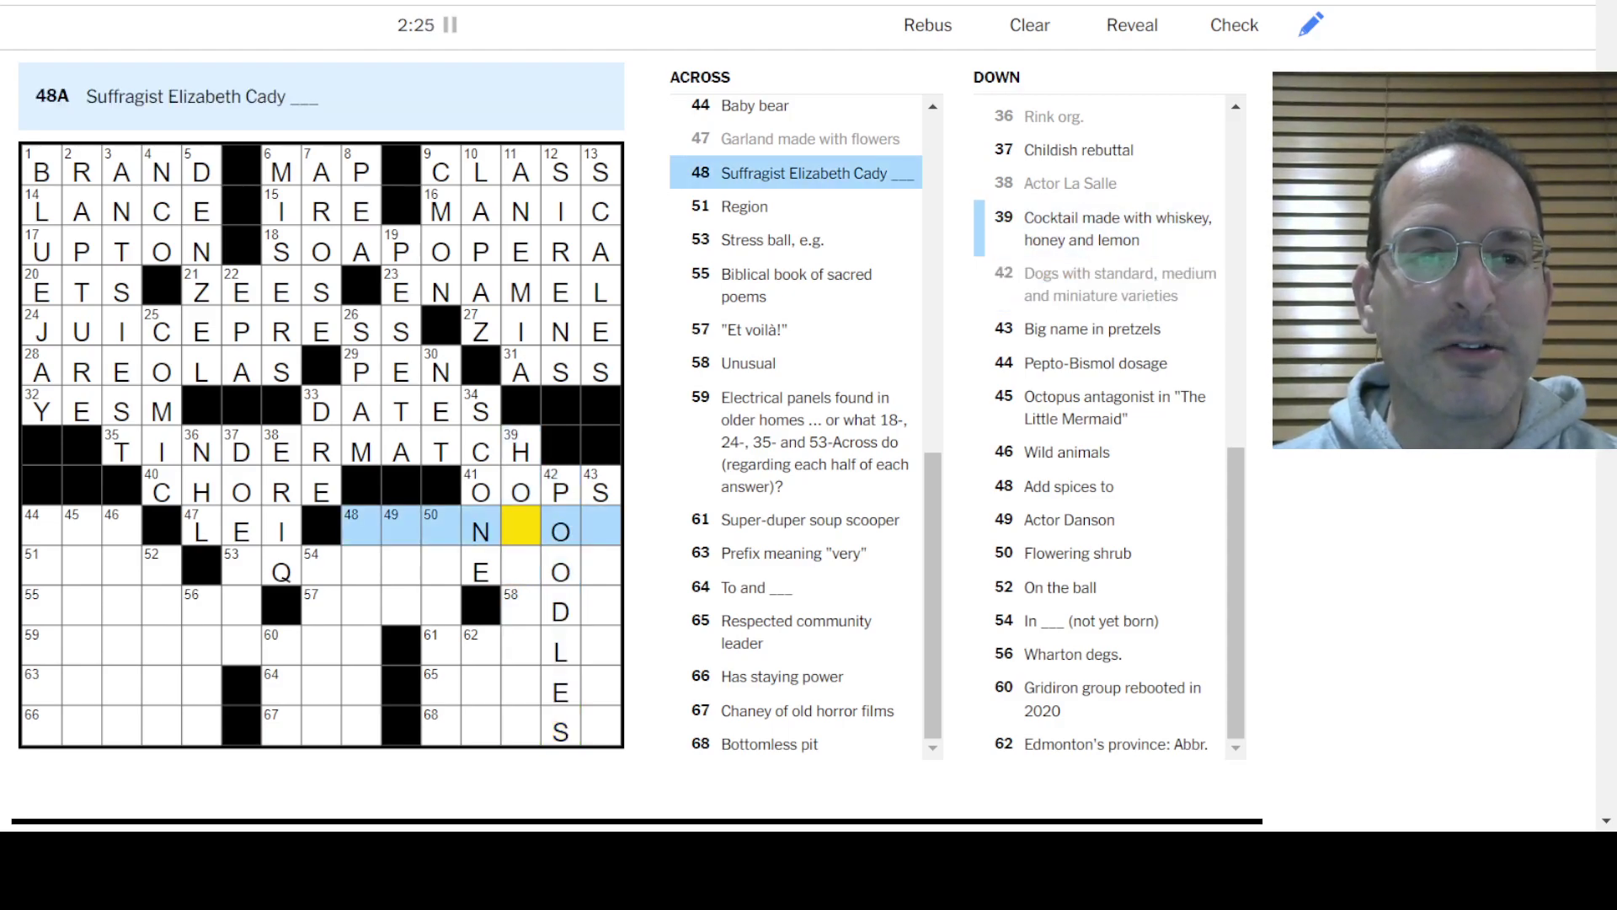
pyautogui.write('TNSTA')
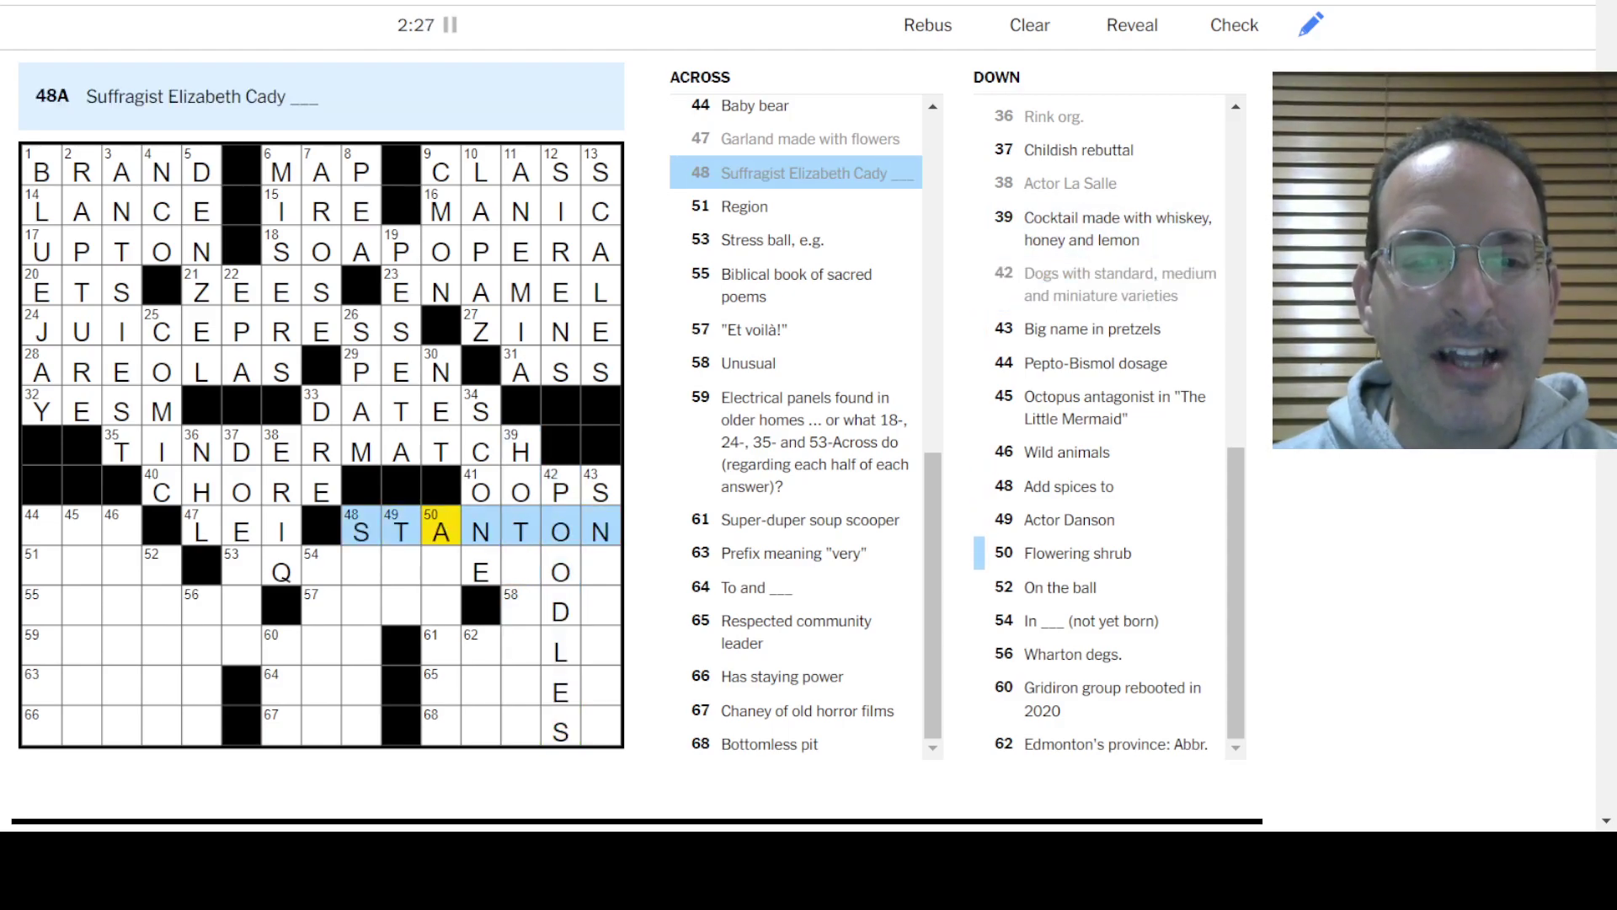
pyautogui.press('Down')
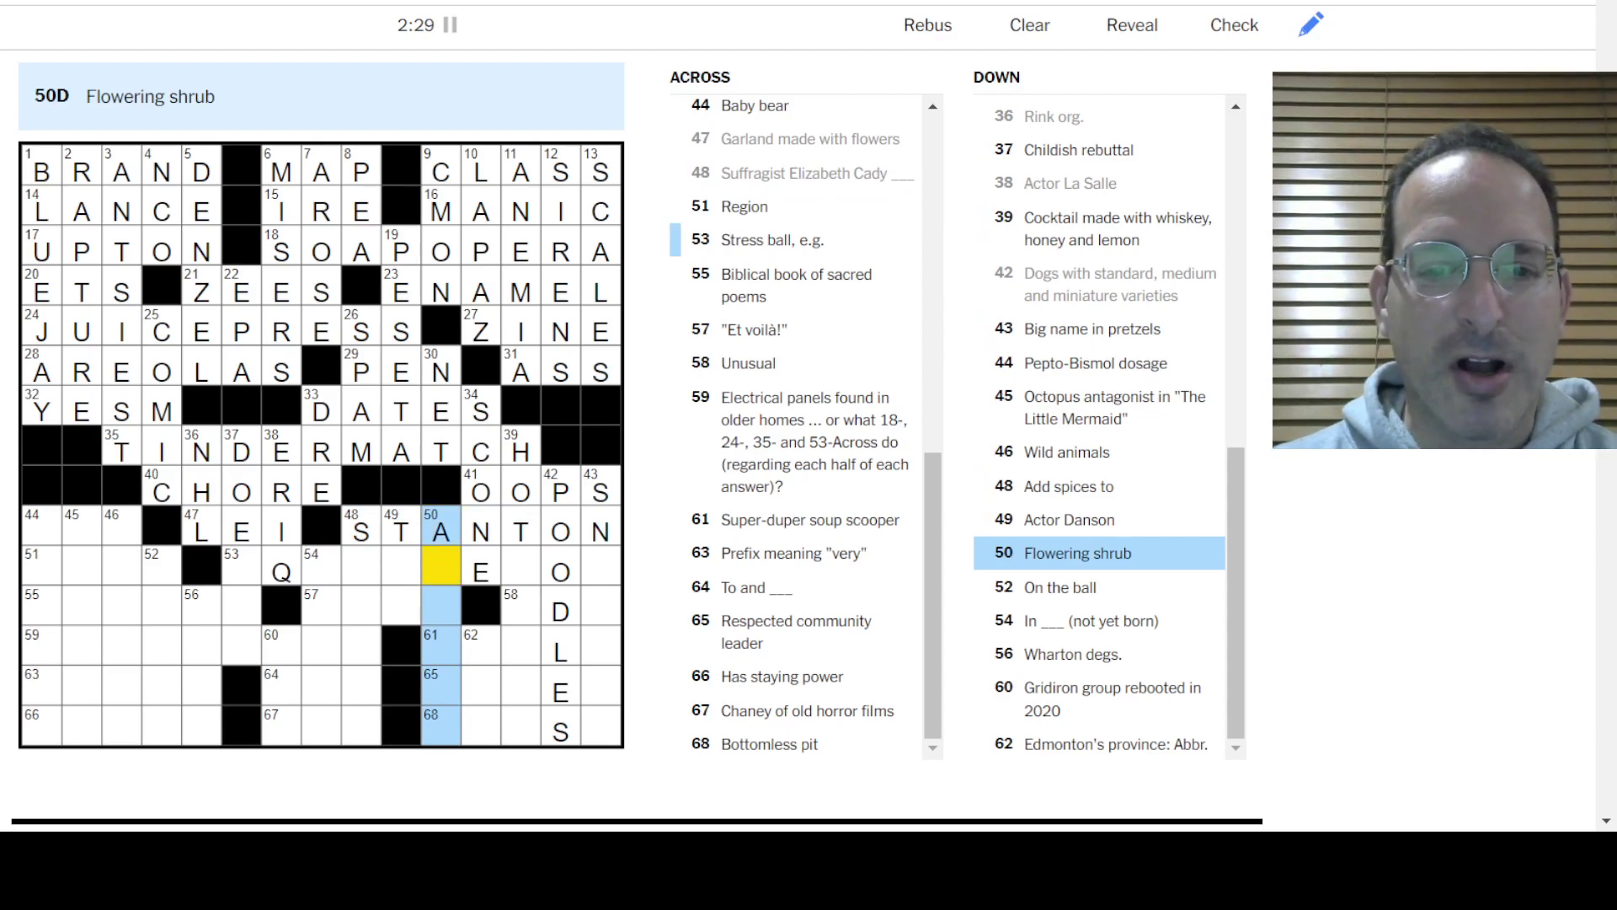
pyautogui.hotkey('shift', 'Tab')
pyautogui.write('ED')
pyautogui.hotkey('shift', 'Tab')
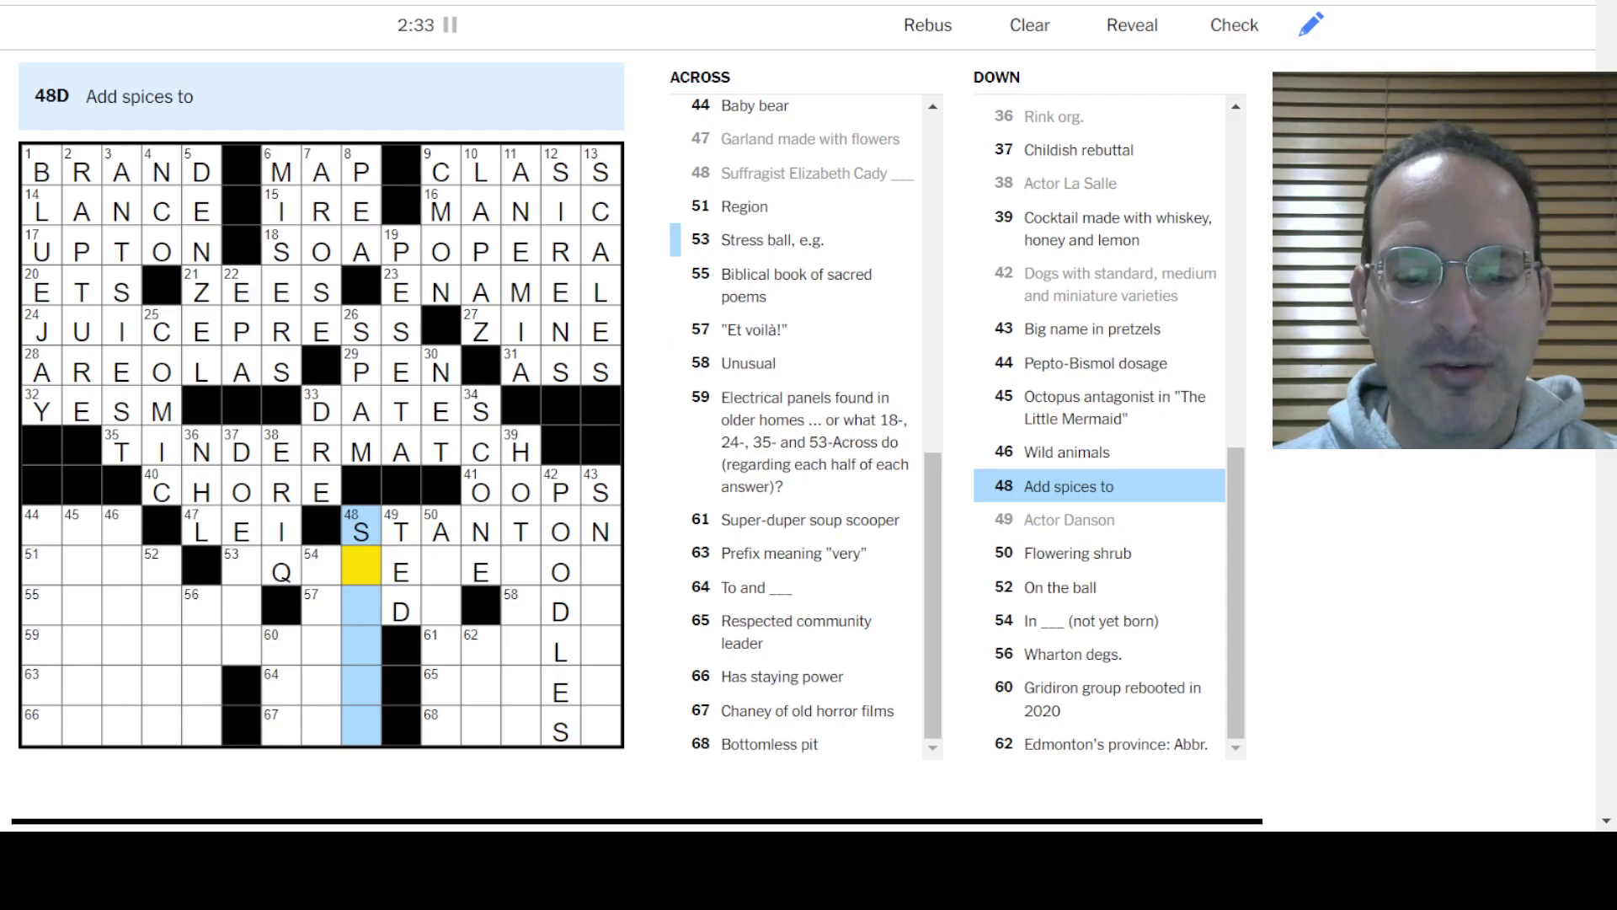
pyautogui.write('EASON')
pyautogui.press('Up')
pyautogui.press('Up')
pyautogui.press('Up')
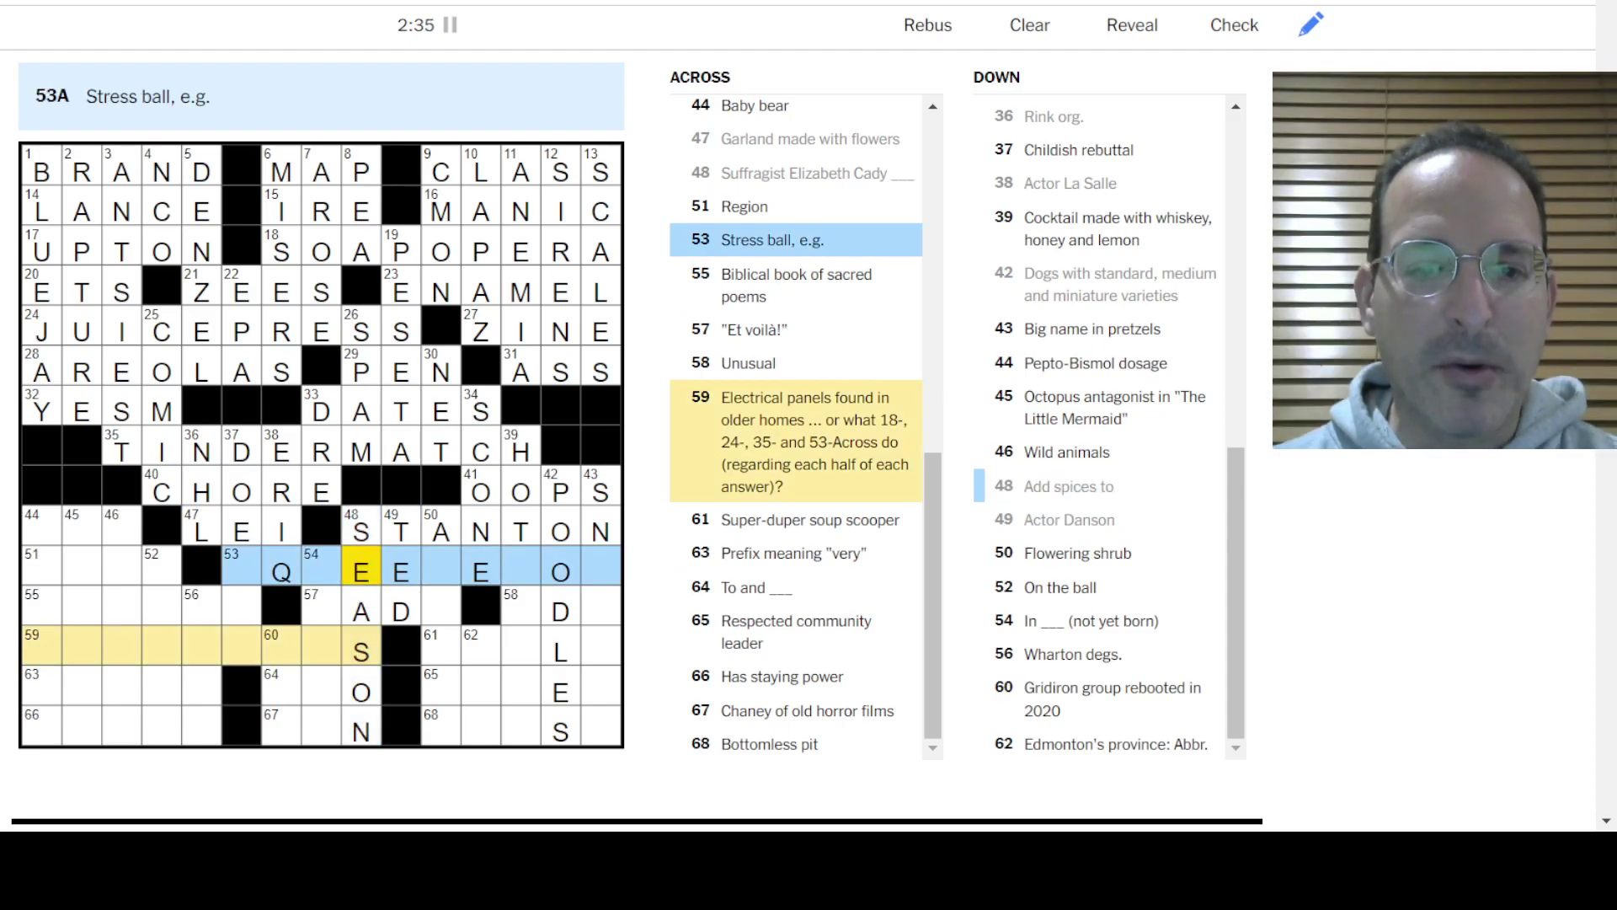
pyautogui.press('Left')
pyautogui.press('Left')
pyautogui.press('Left')
pyautogui.press('Right')
pyautogui.write('S')
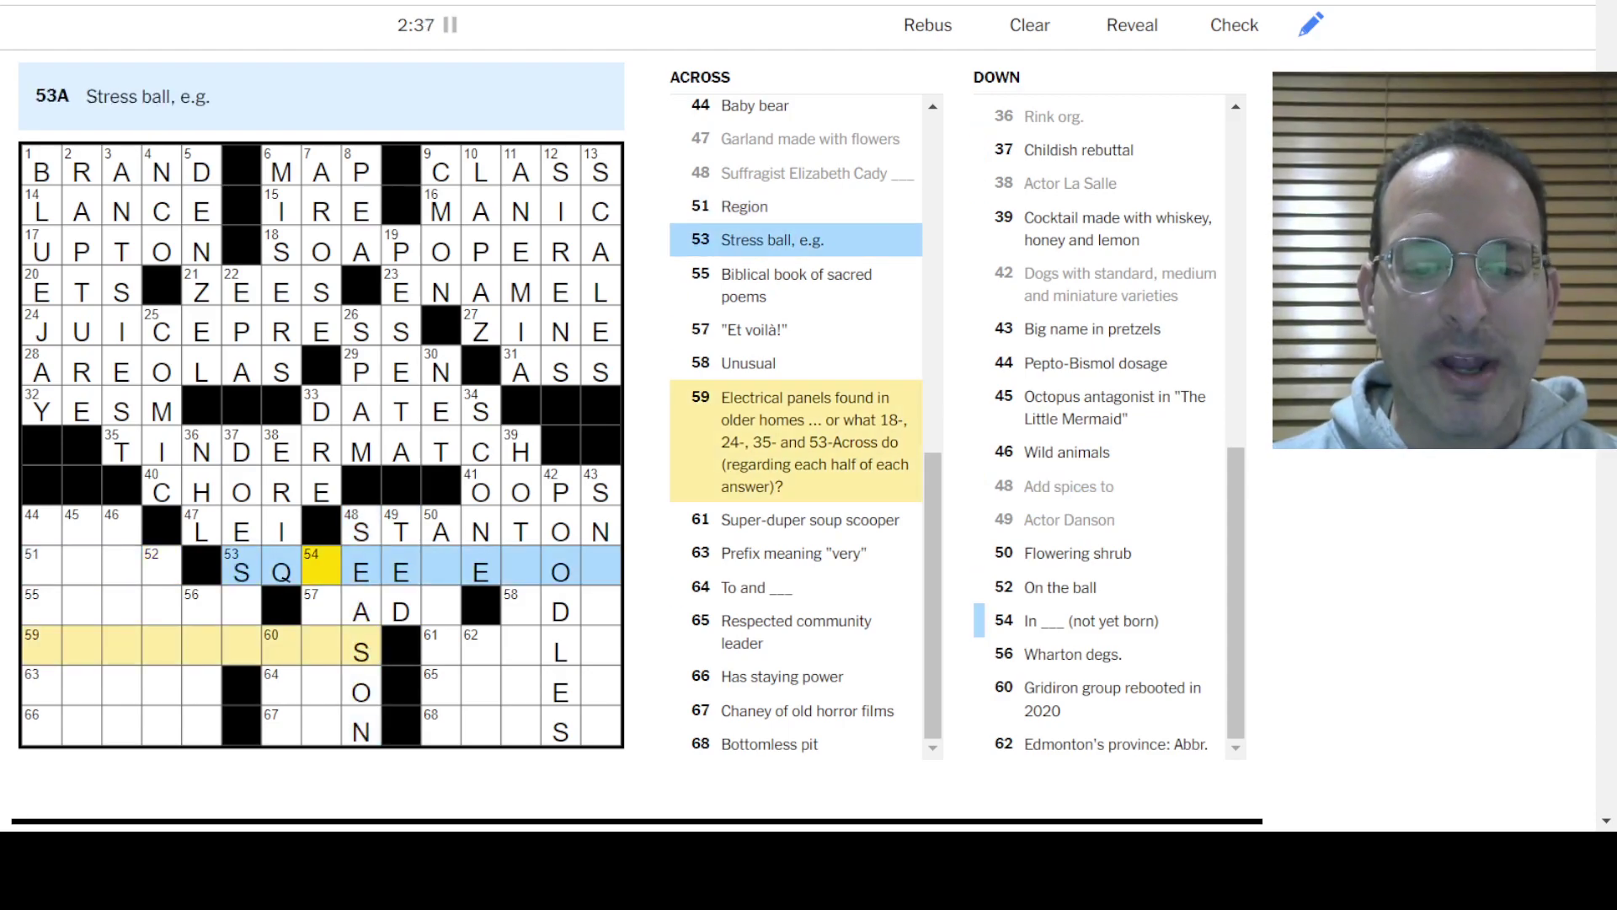
pyautogui.write('UZ')
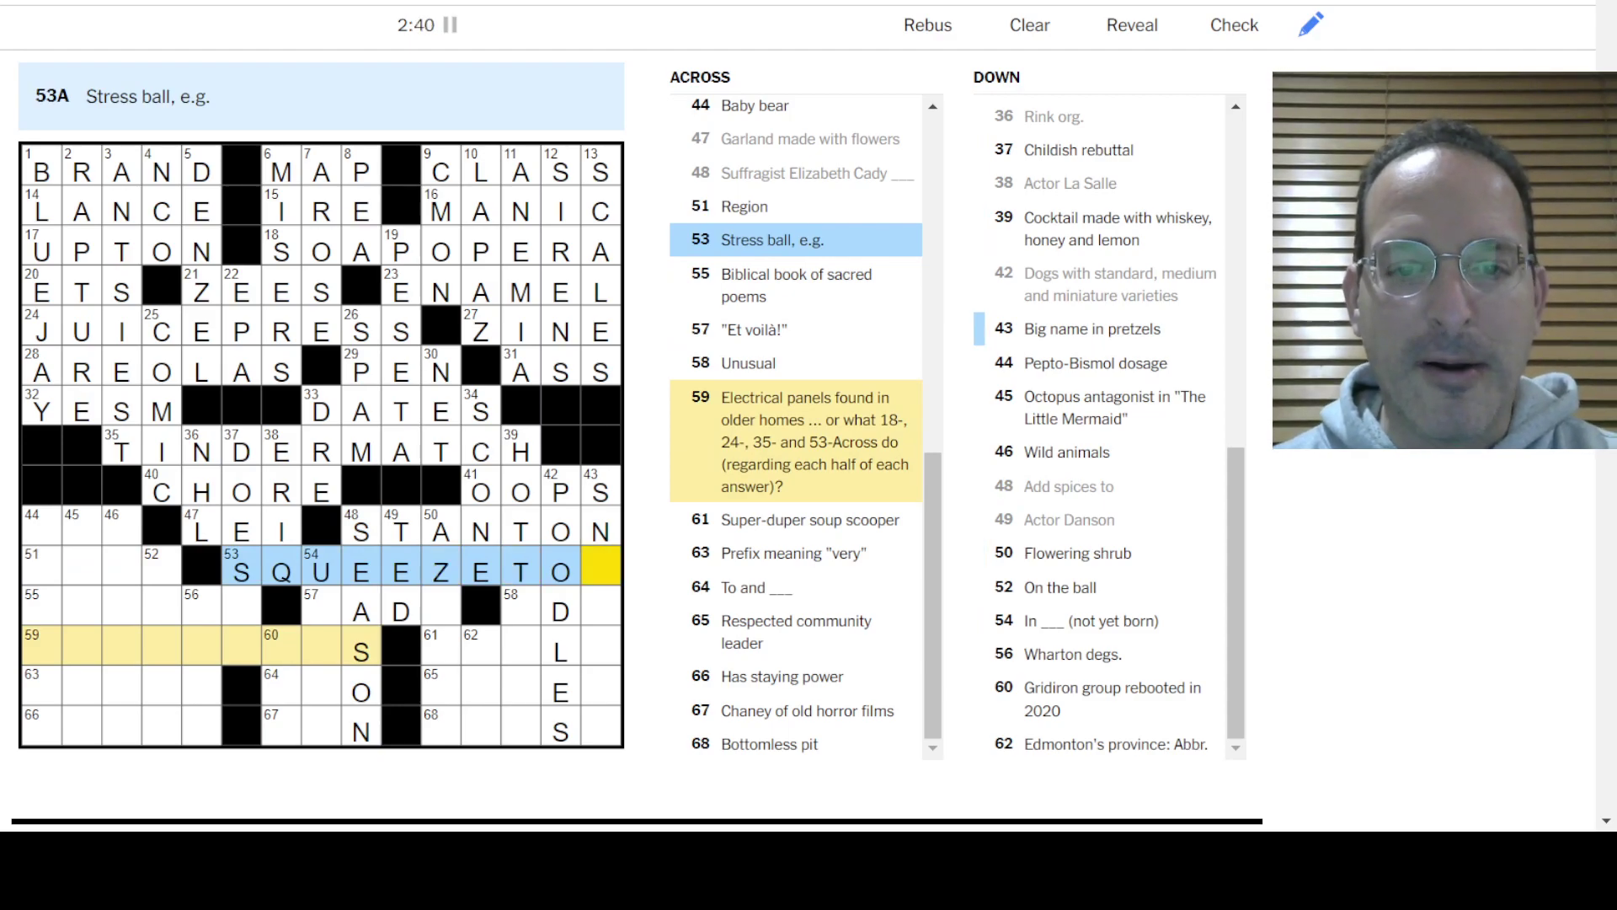
pyautogui.write('TYERS')
pyautogui.hotkey('shift', 'Tab')
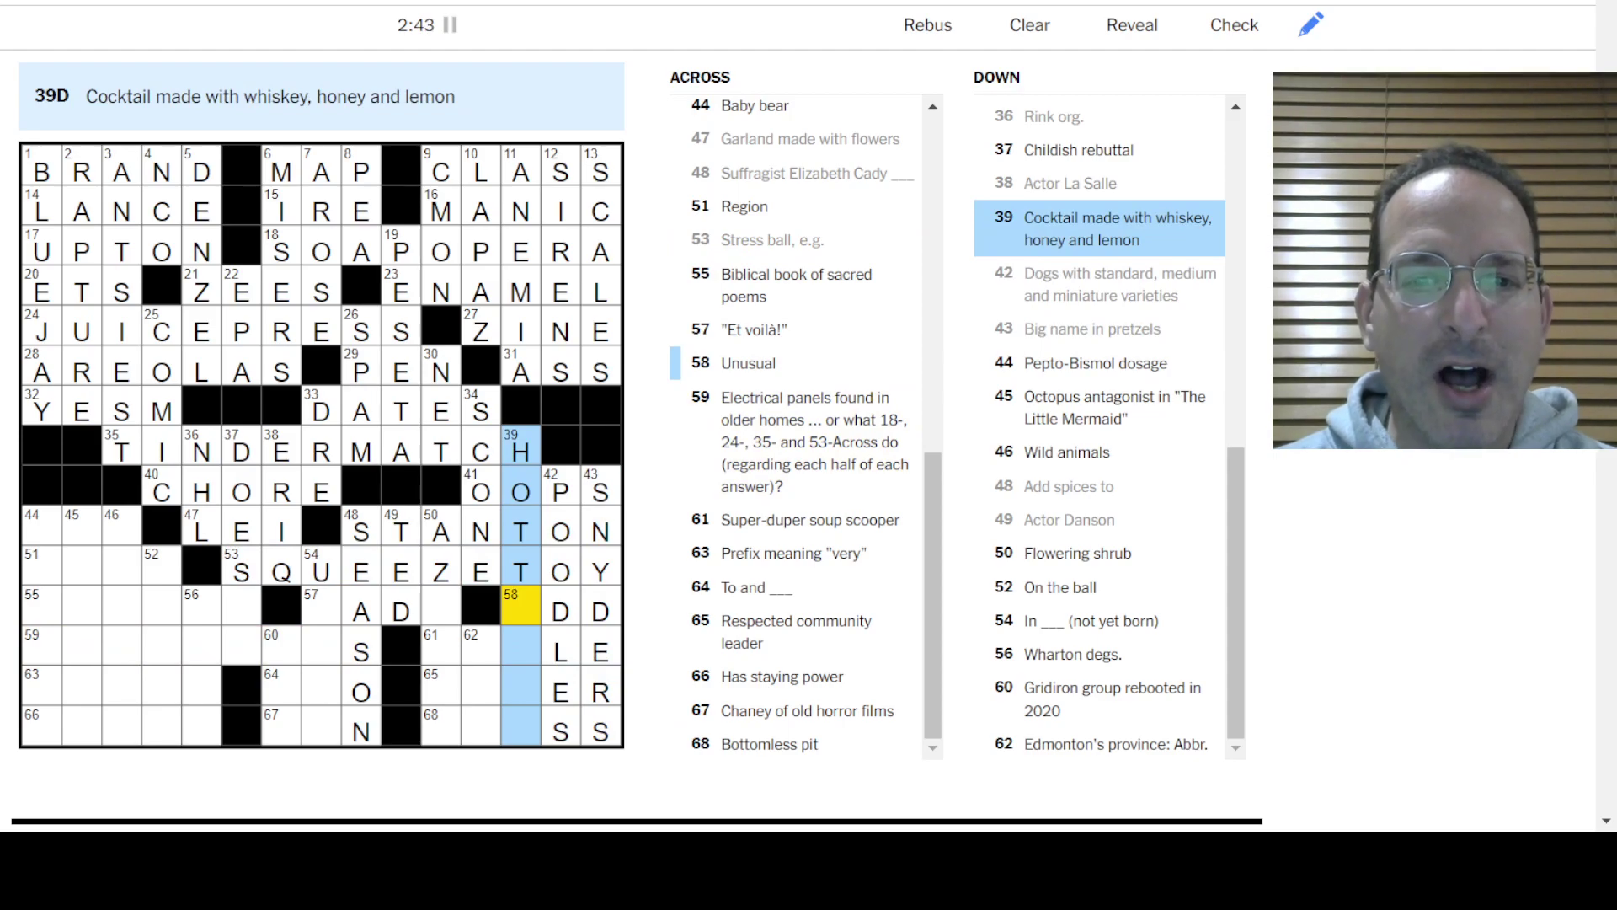
pyautogui.write('ODD')
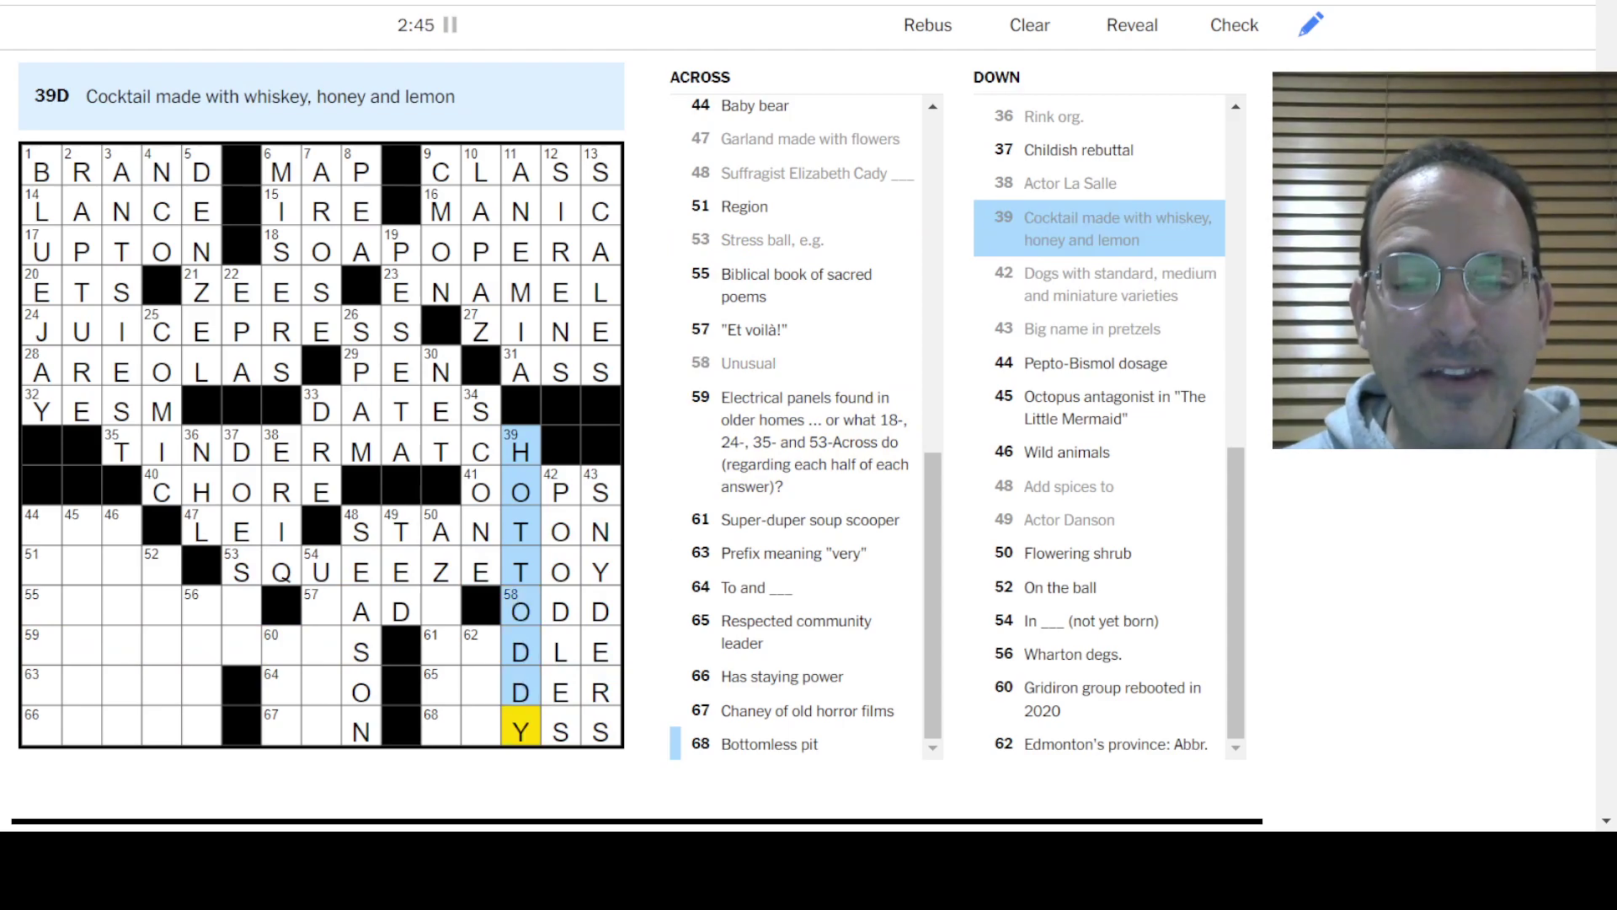
pyautogui.write('Y')
pyautogui.write('AB')
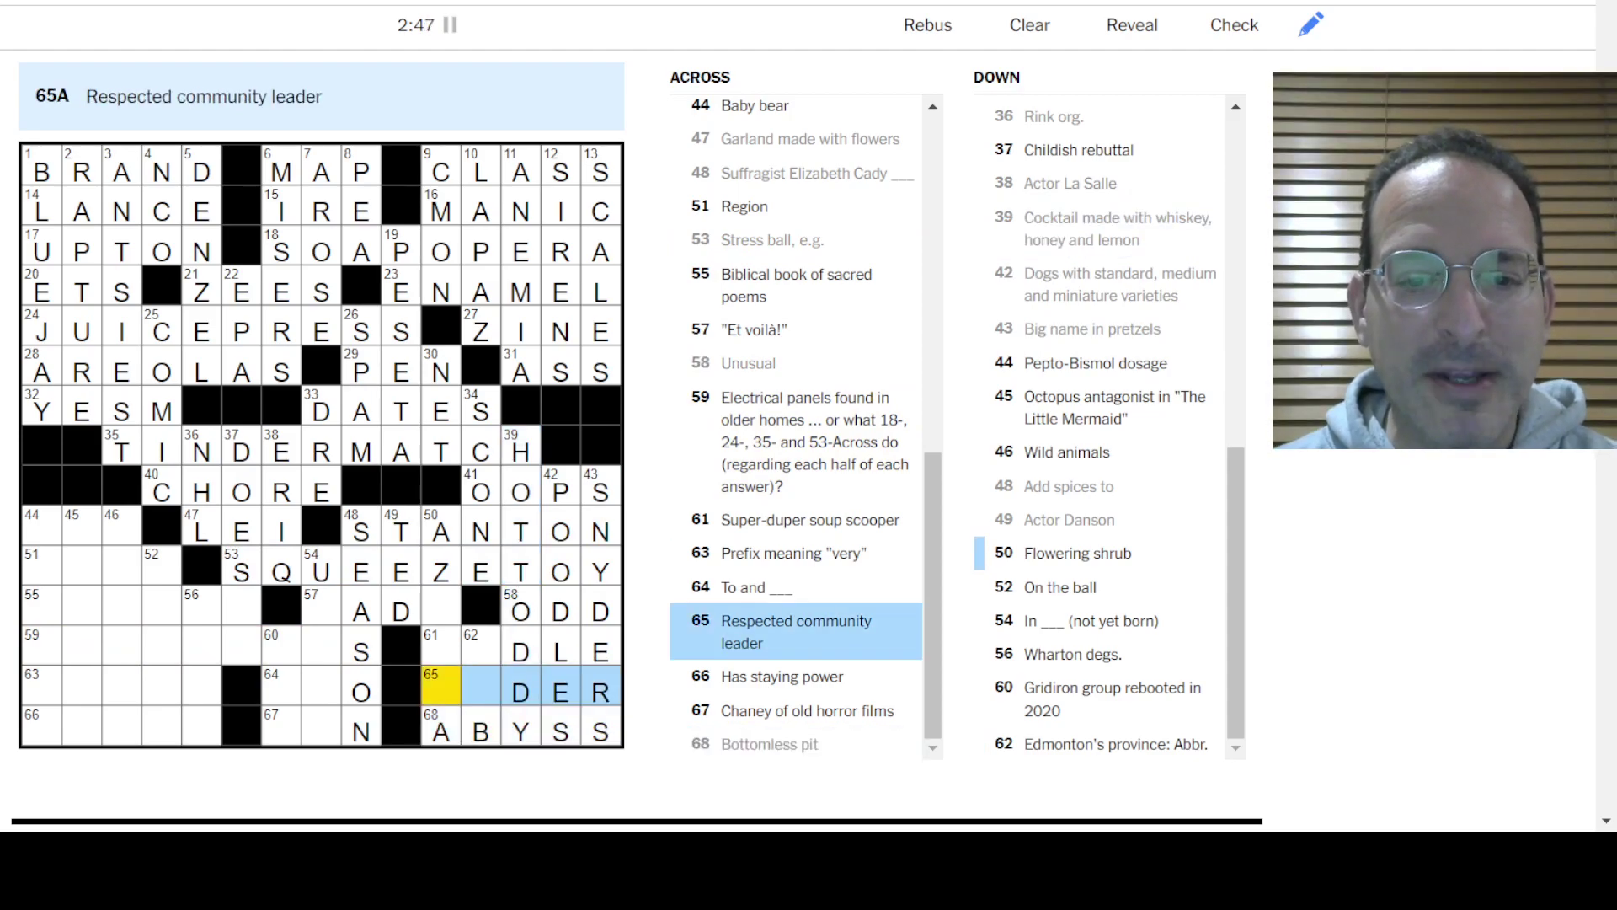
pyautogui.write('EL')
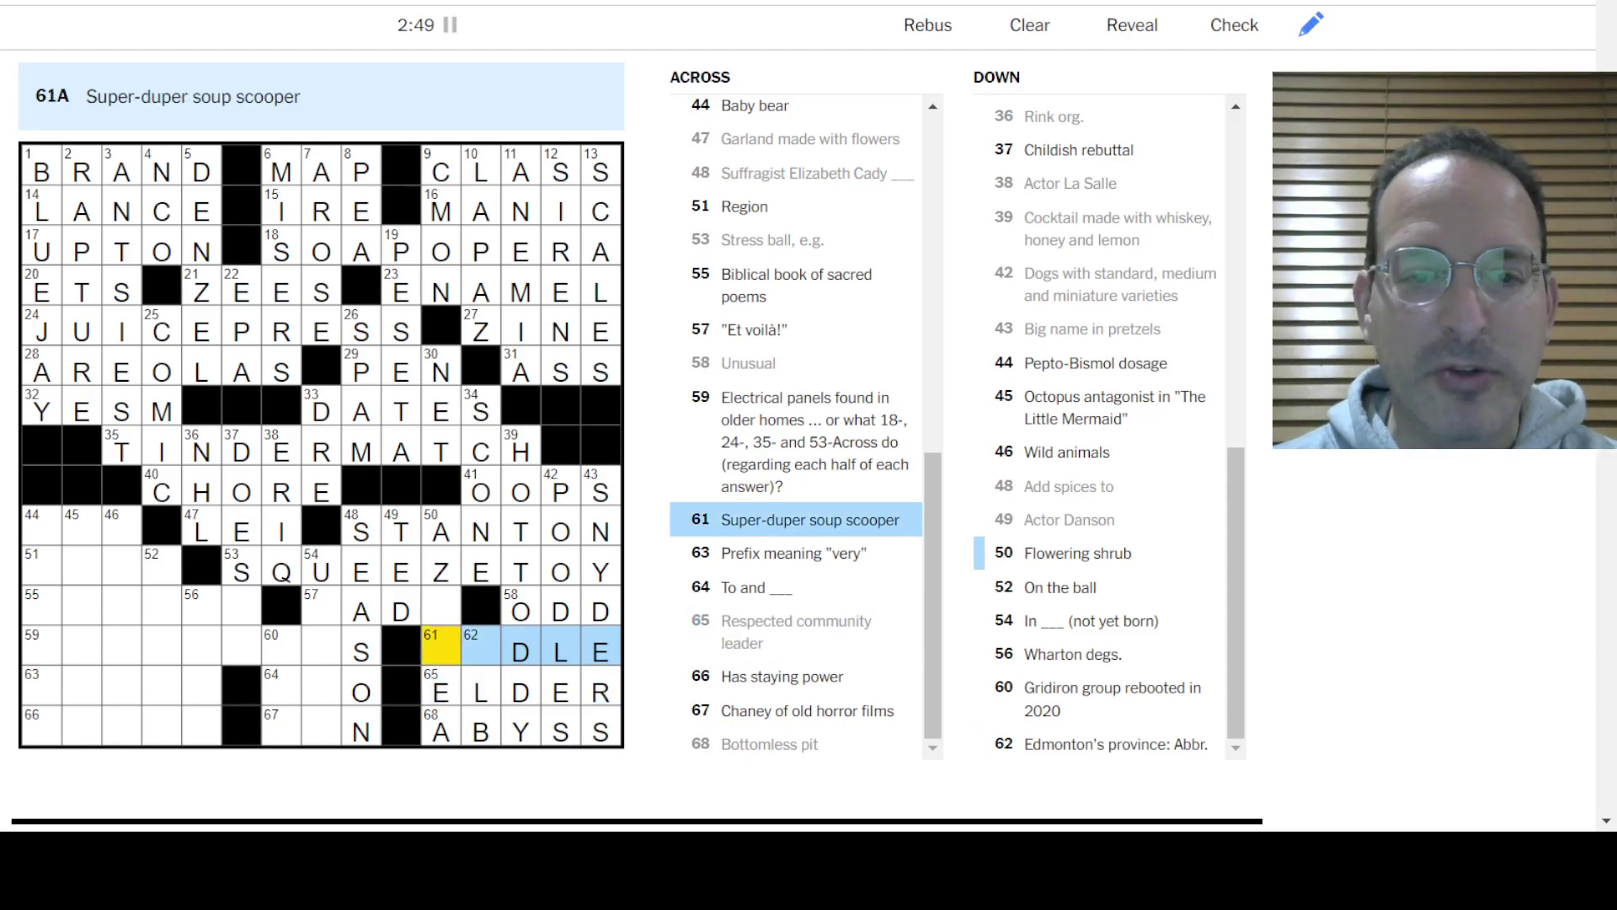
pyautogui.write('LA')
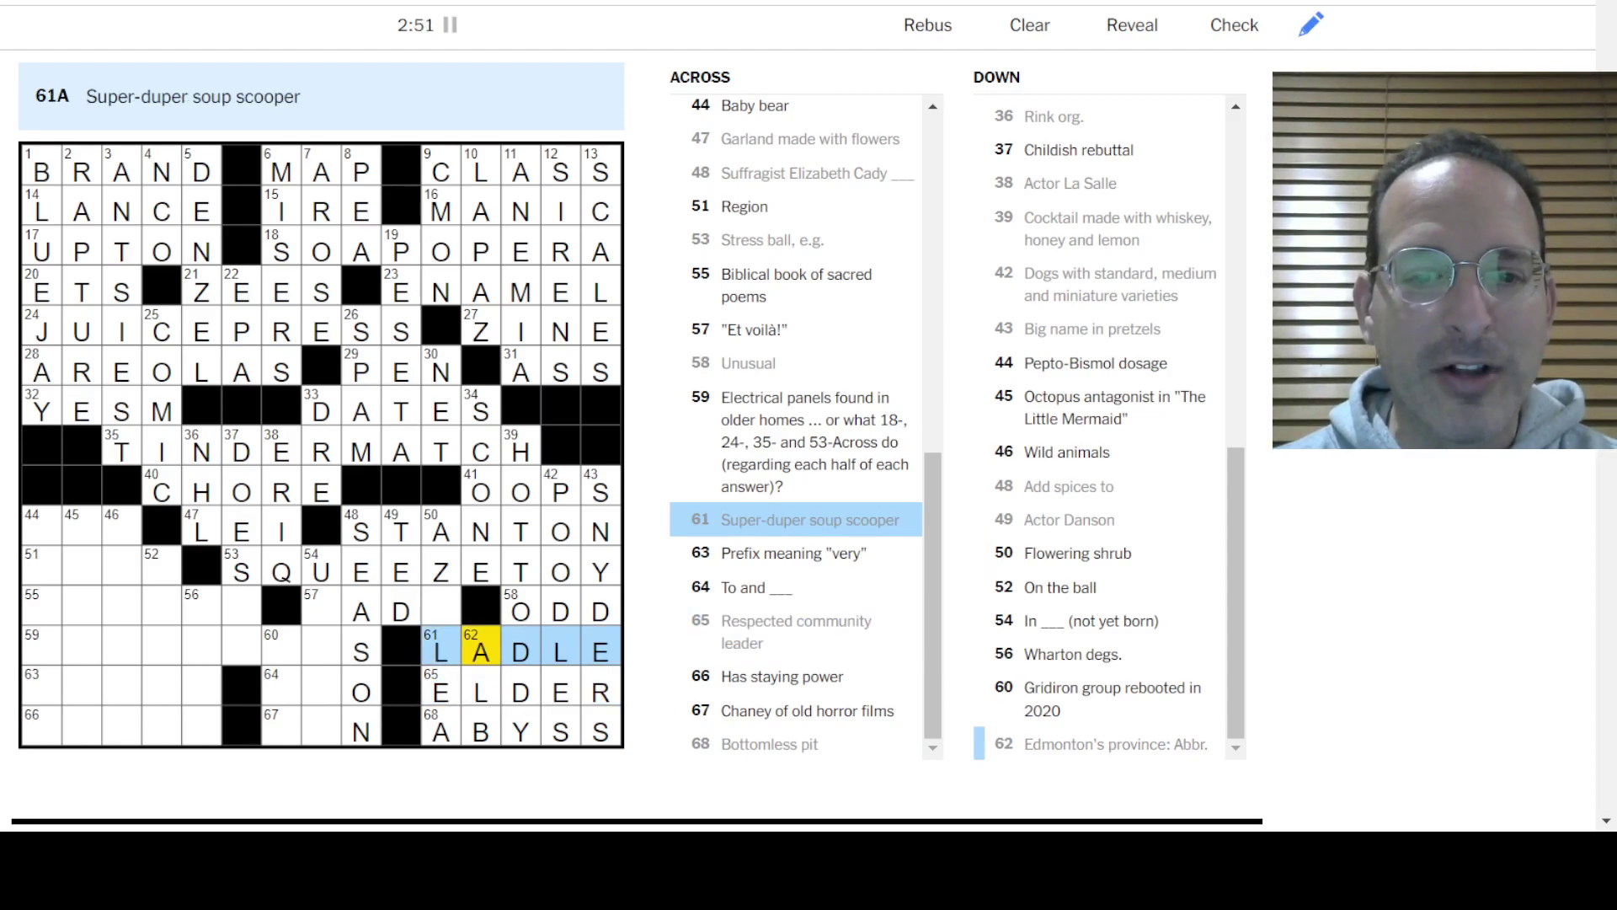
# Step: Fill the empty 50-Down square and look over 59-Across and 44-Down
pyautogui.hotkey('shift', 'Tab')
pyautogui.write('A')
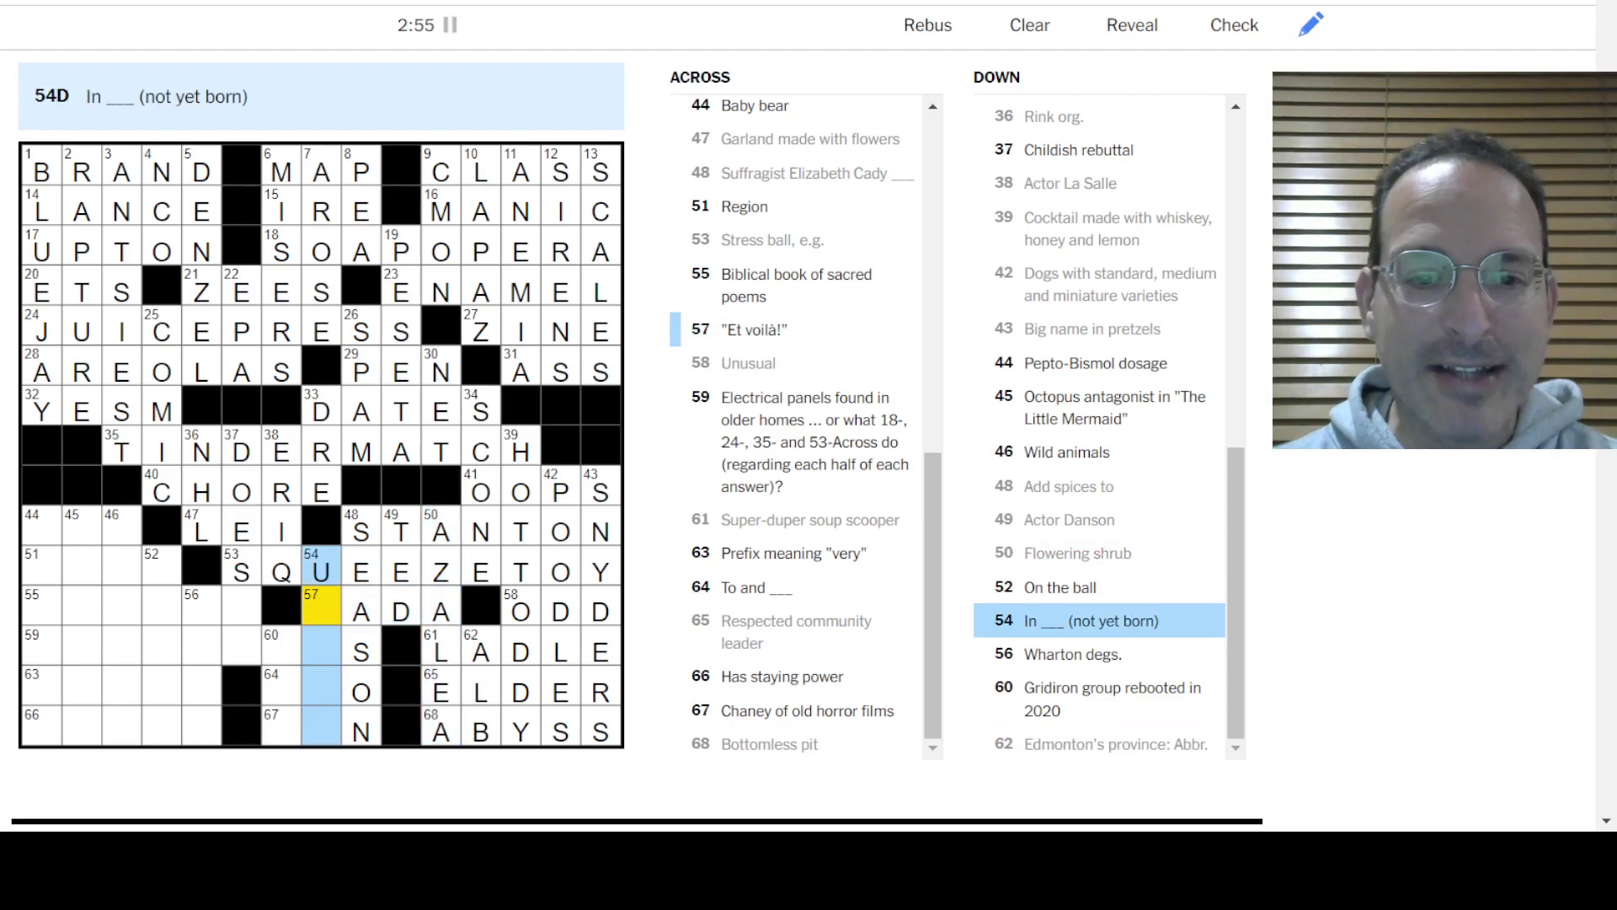
pyautogui.write('TERO')
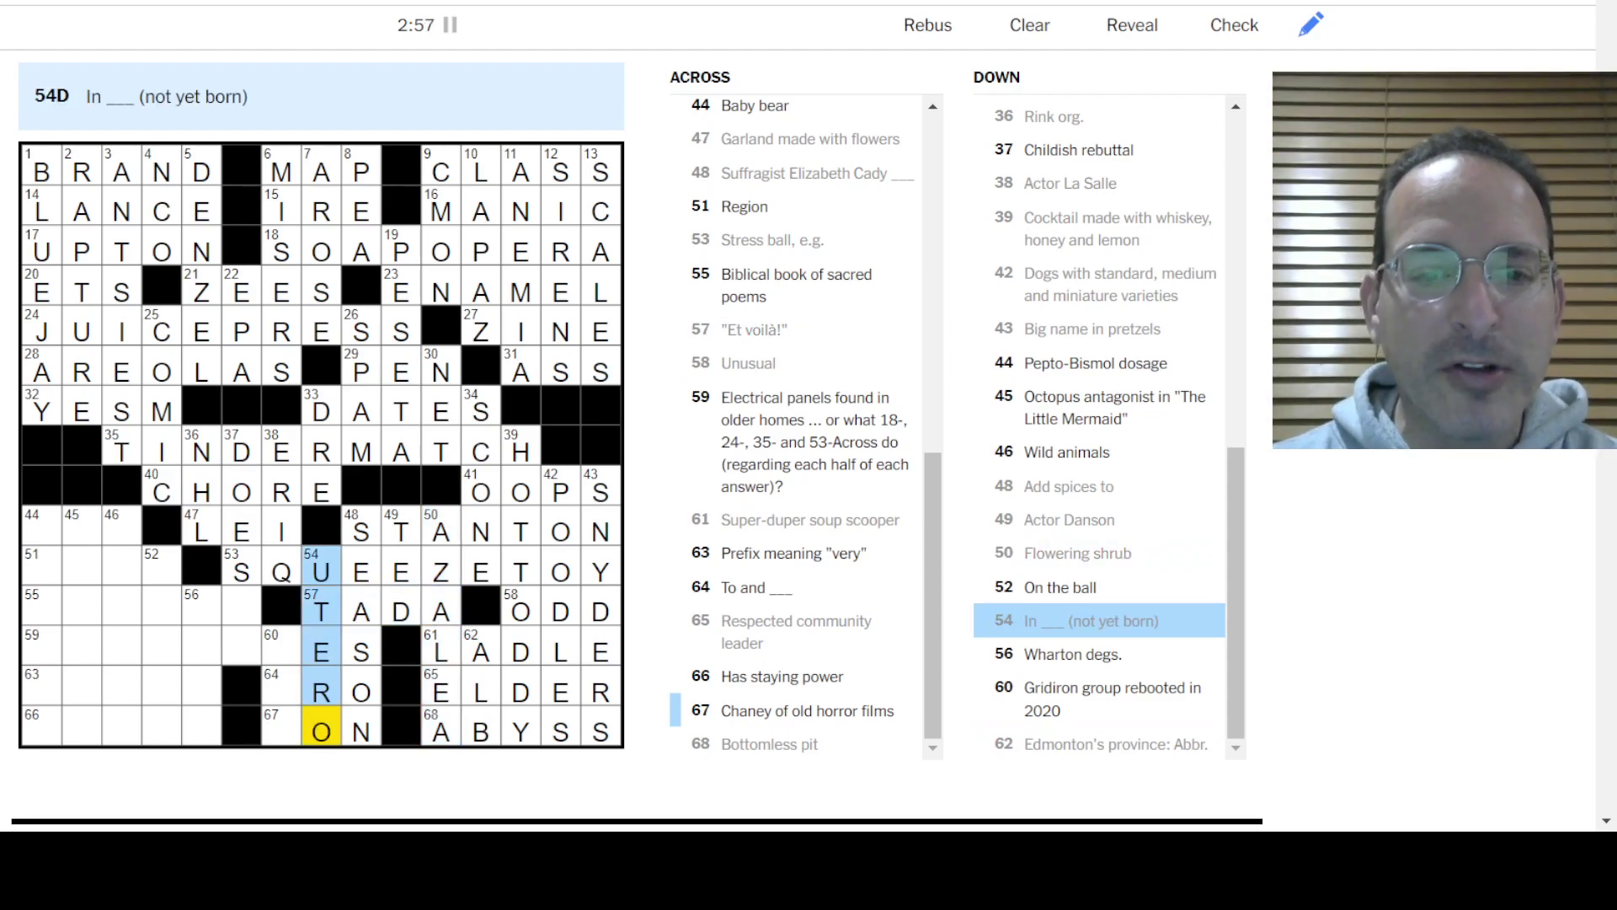
pyautogui.write('L')
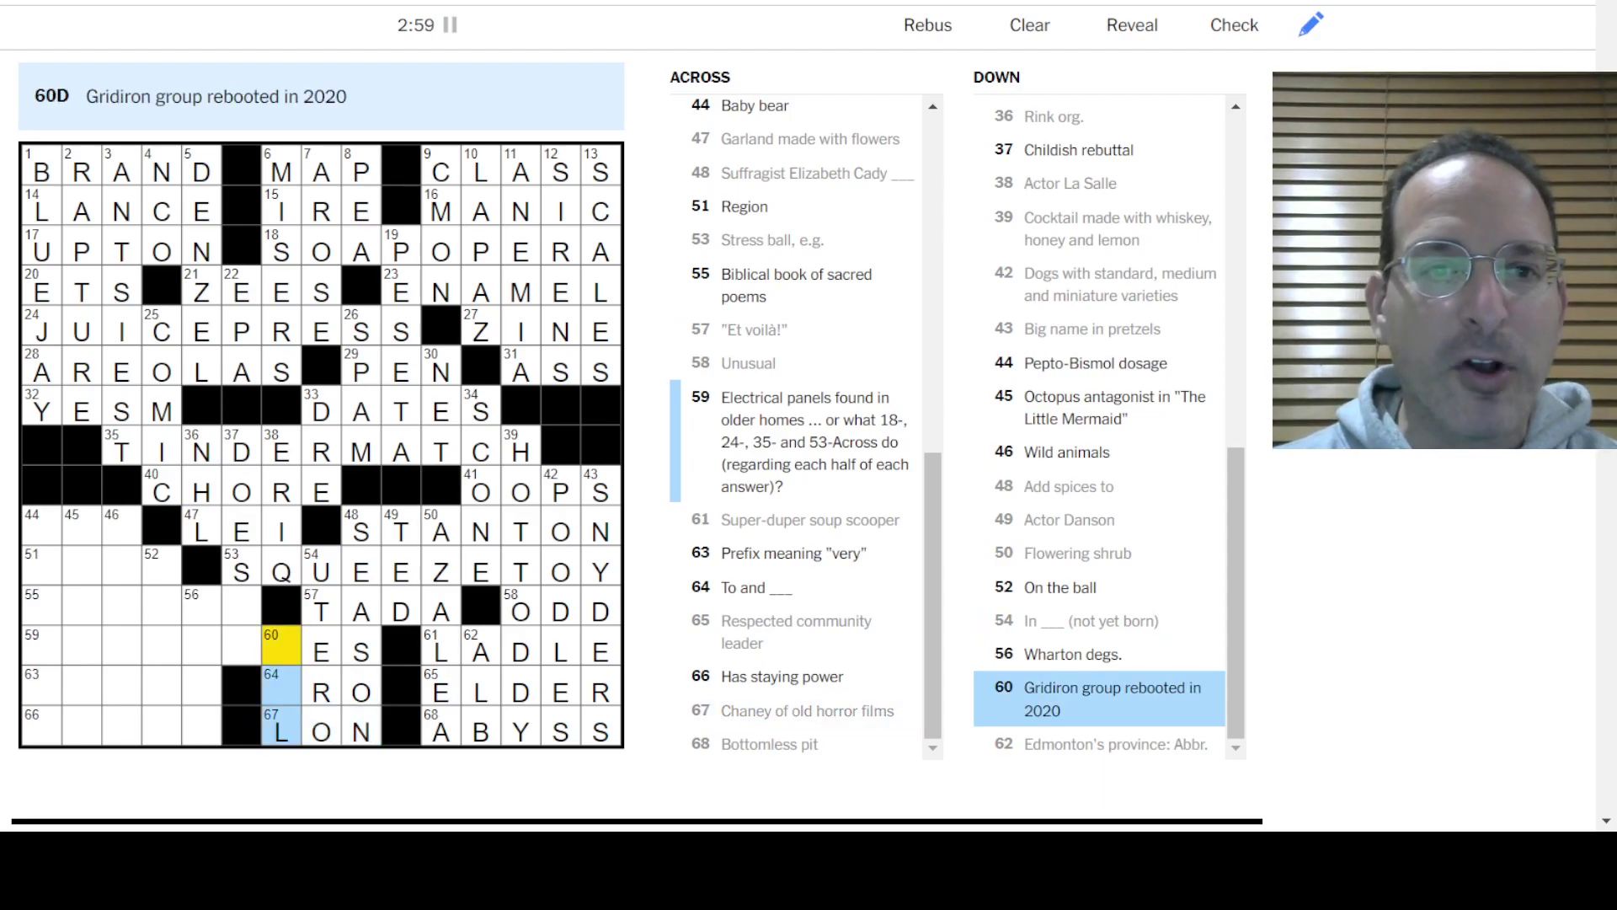
pyautogui.write('XF')
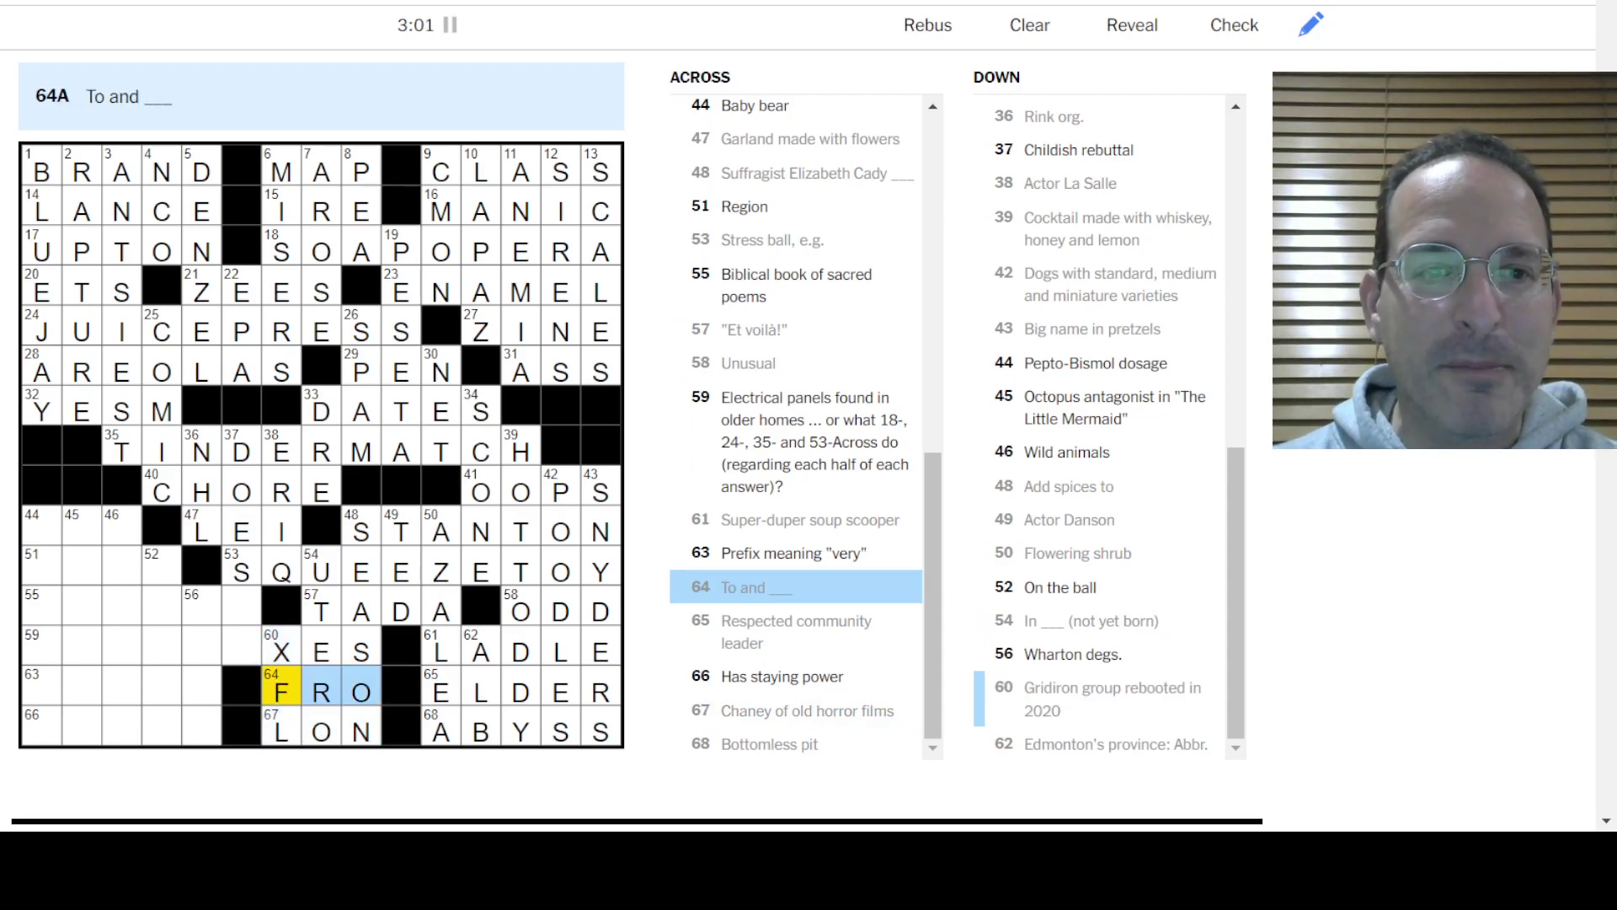
pyautogui.hotkey('shift', 'Tab')
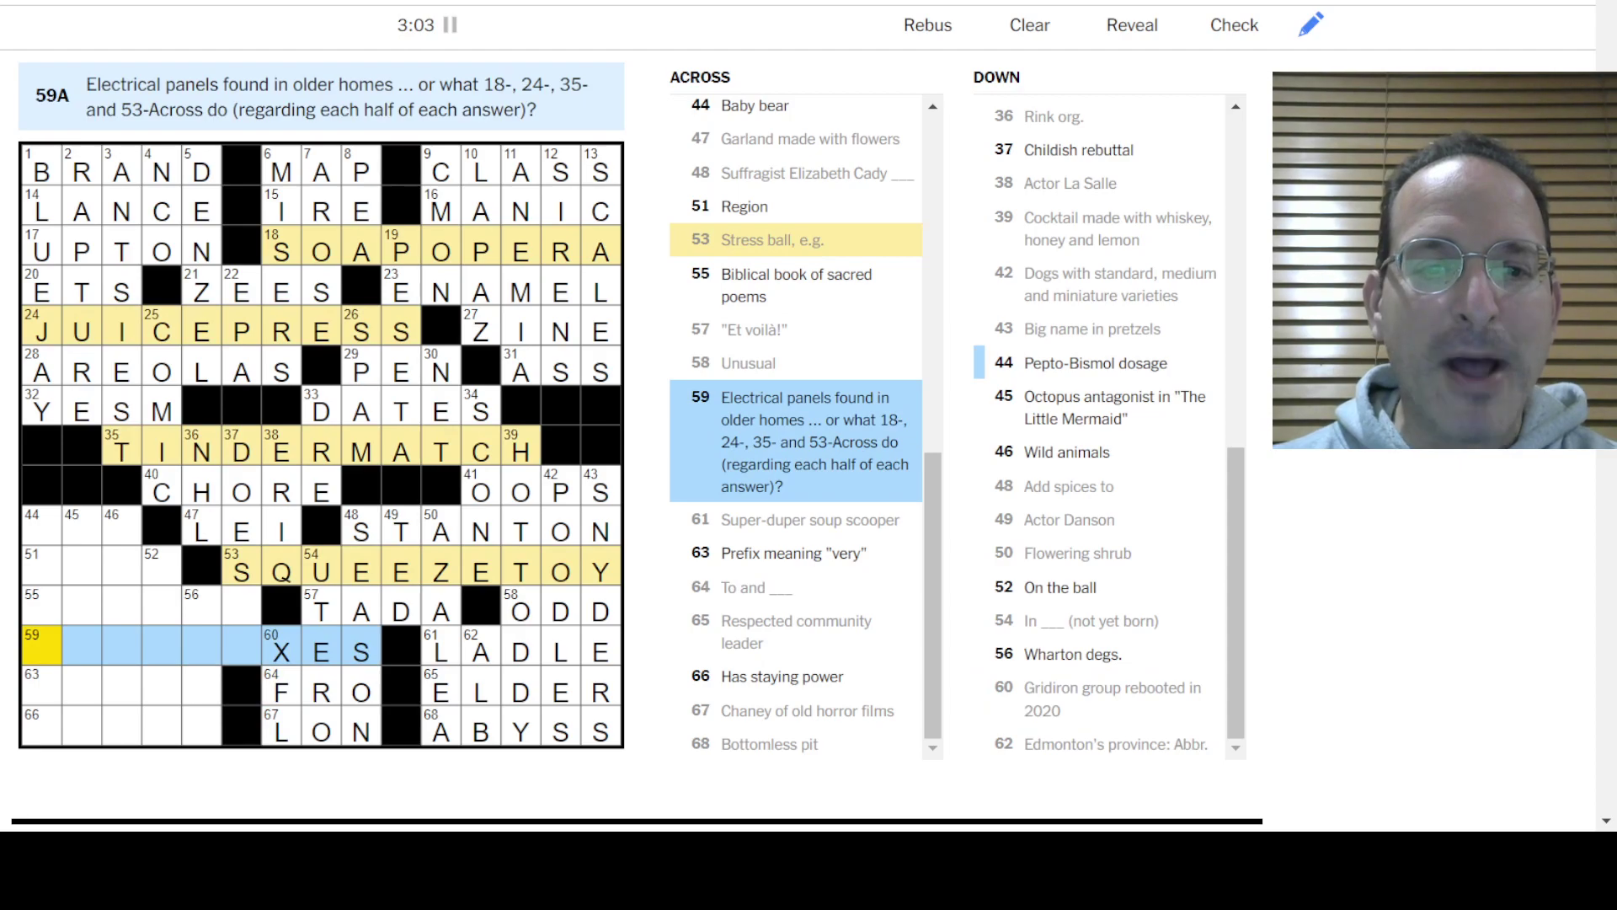
pyautogui.press('Right')
pyautogui.press('Right')
pyautogui.press('Right')
pyautogui.write('BO')
pyautogui.press('Home')
pyautogui.press('space')
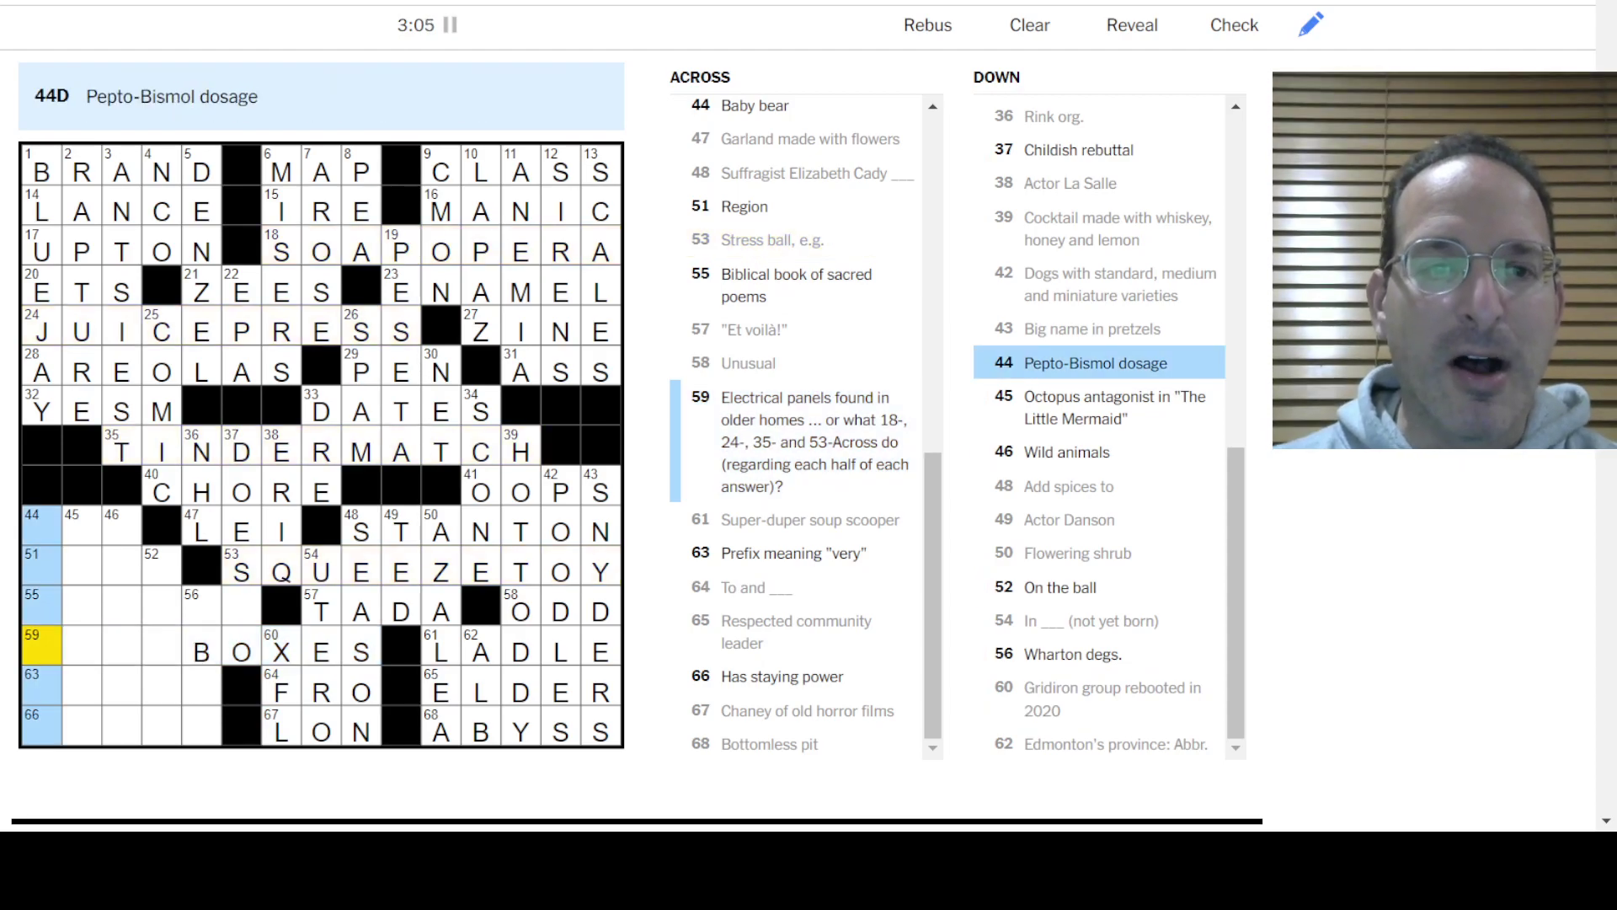
pyautogui.press('space')
# Step: Fill the 37-Down square, then enter LASTS, ULTRA, PSALMS and AREA
pyautogui.click(241, 610)
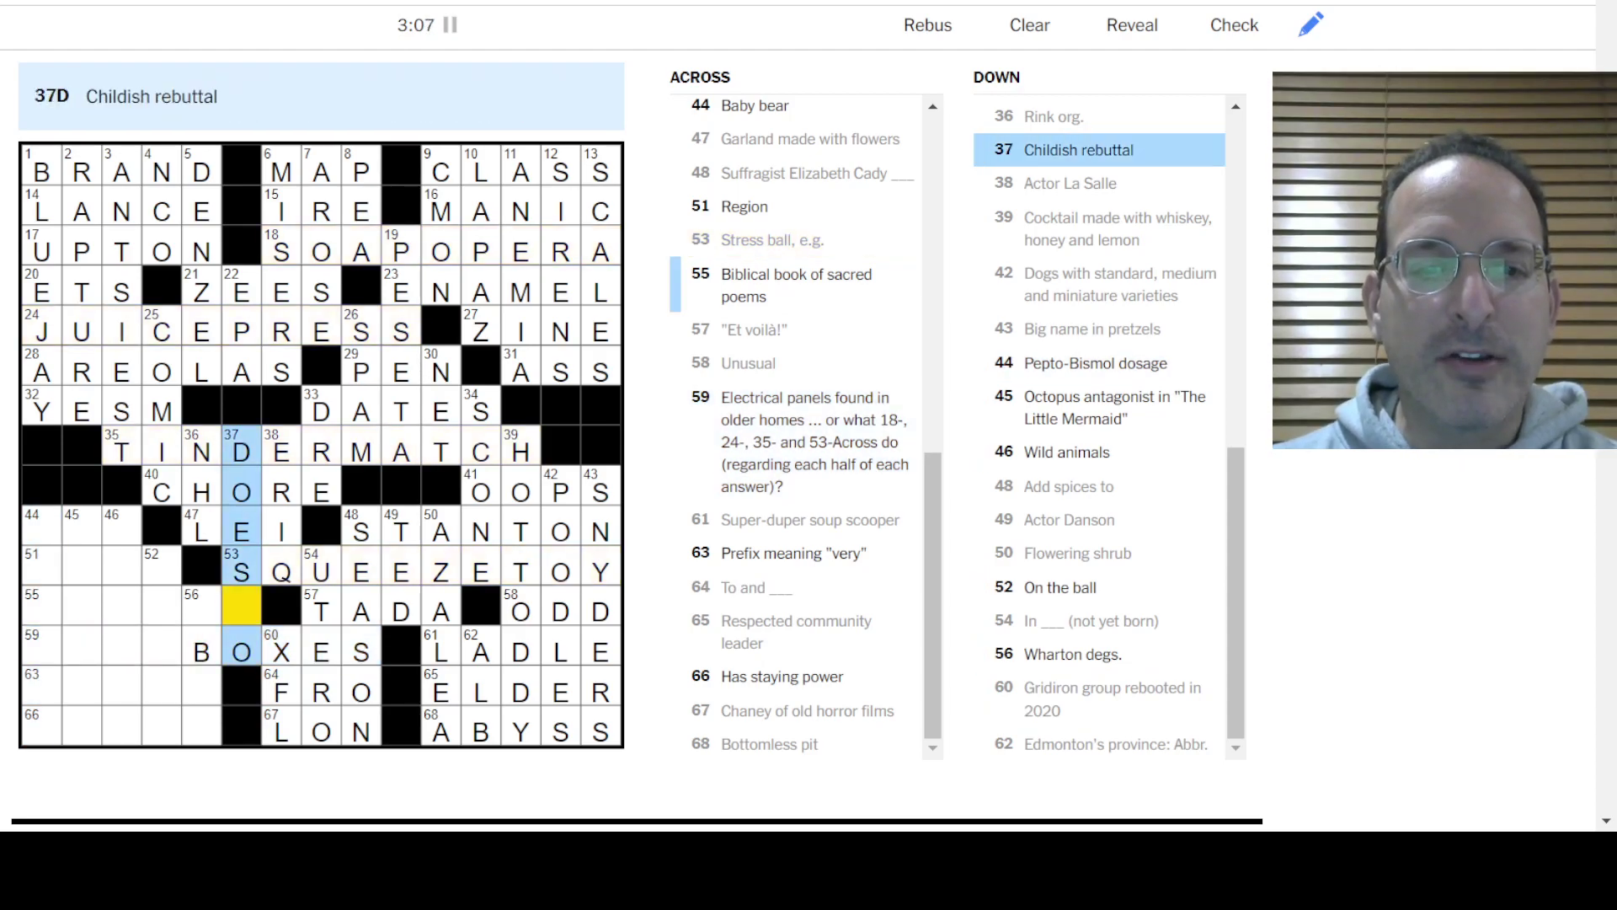
pyautogui.write('S')
pyautogui.press('Left')
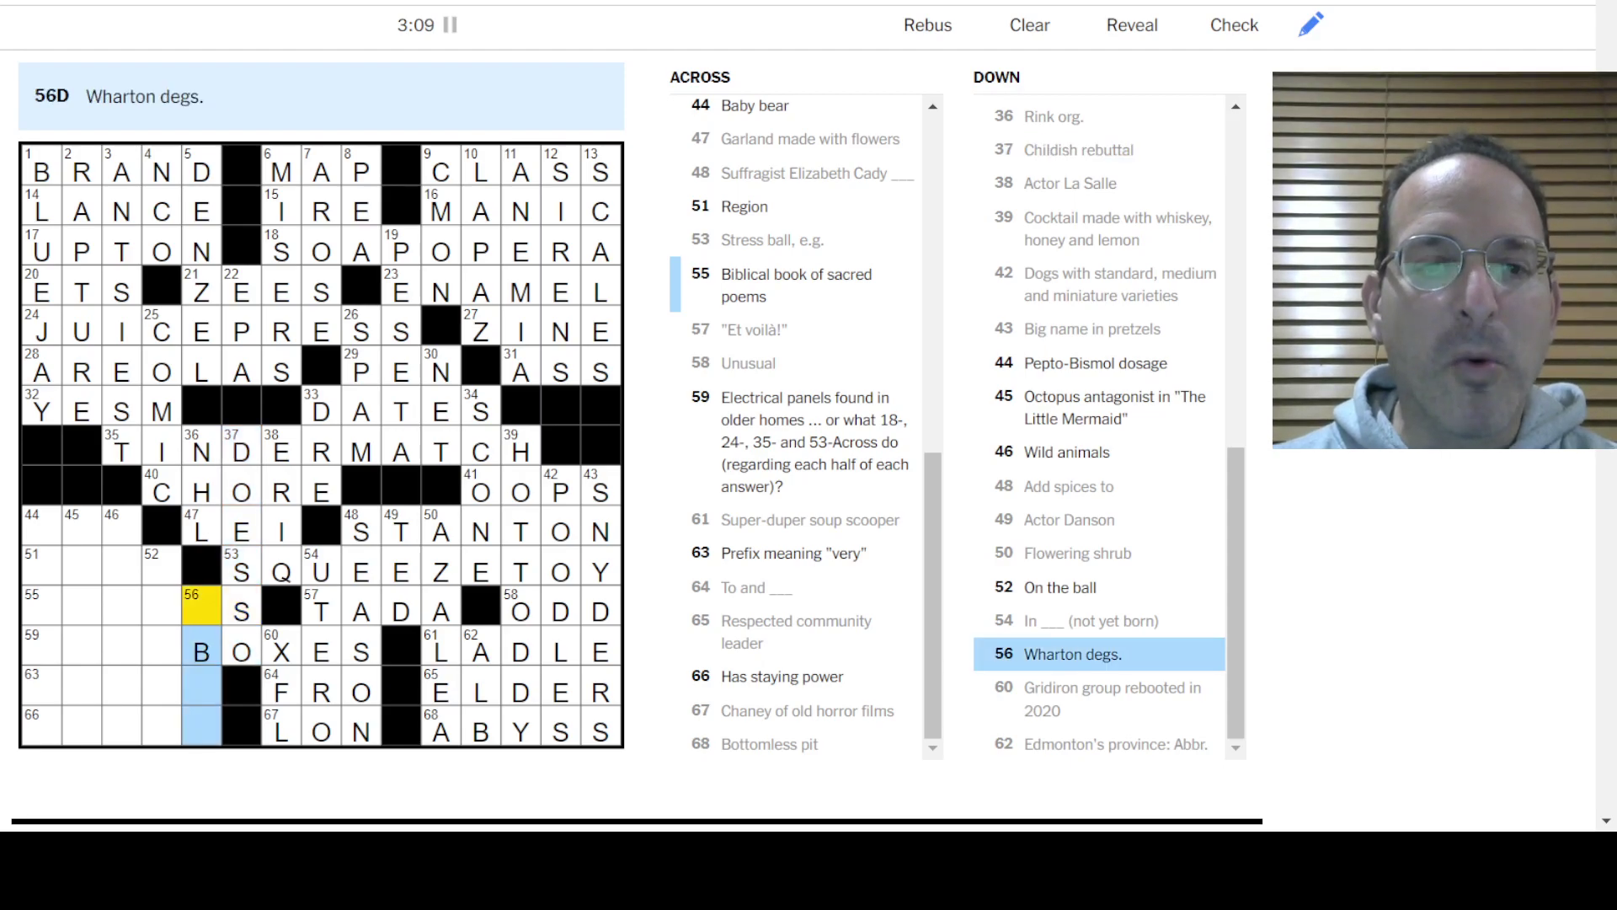
pyautogui.write('MBAS')
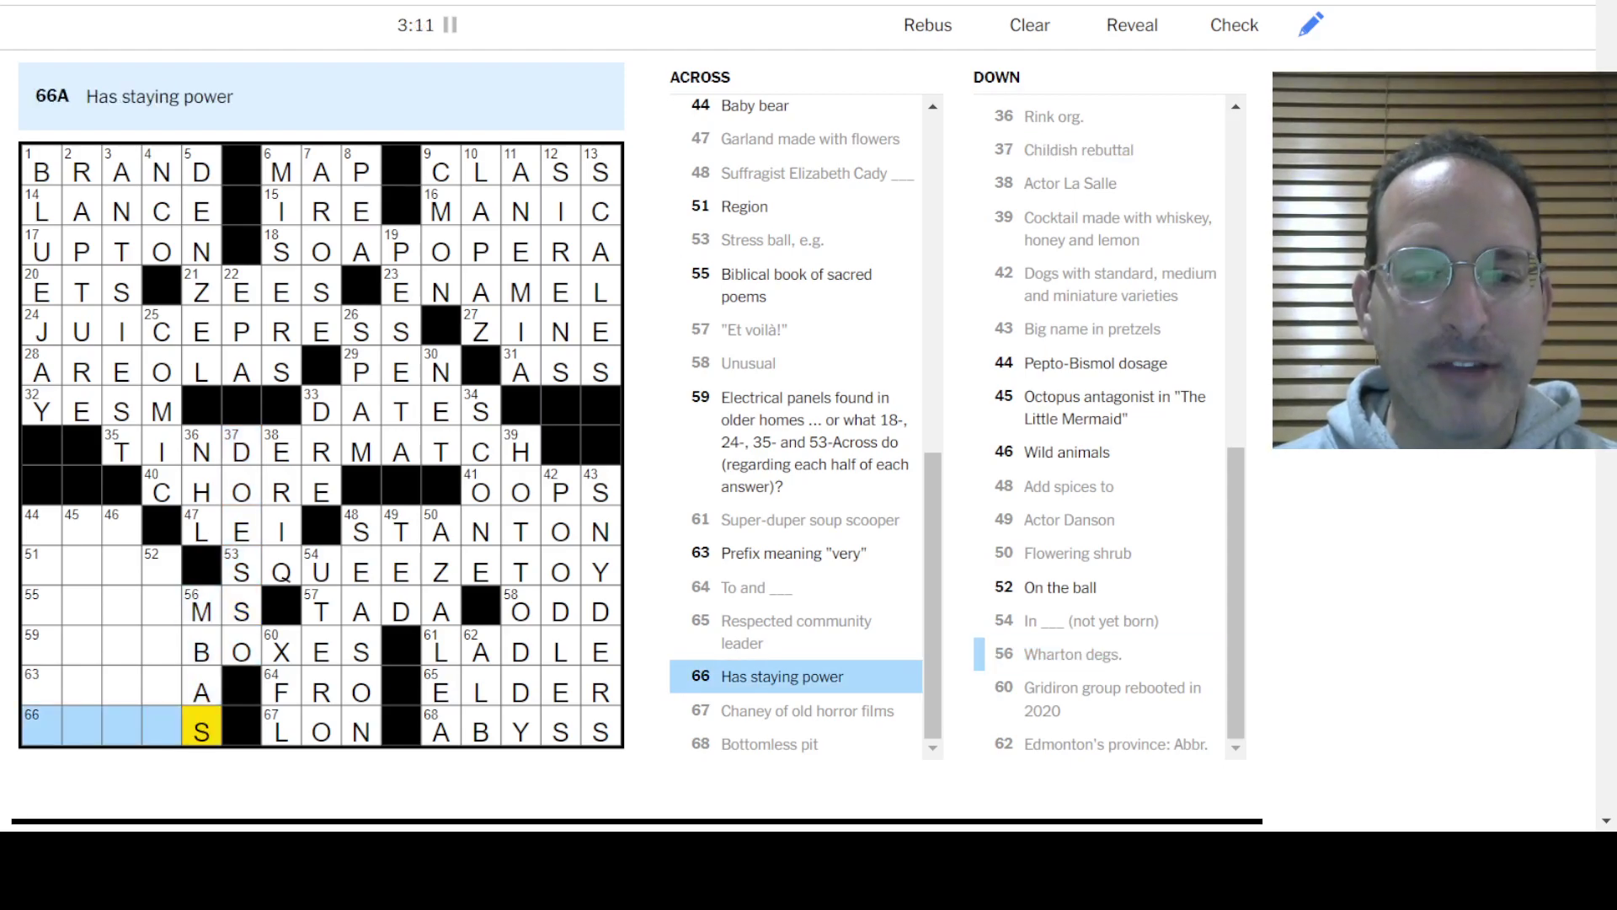
pyautogui.press('Home')
pyautogui.write('LAST')
pyautogui.press('Up')
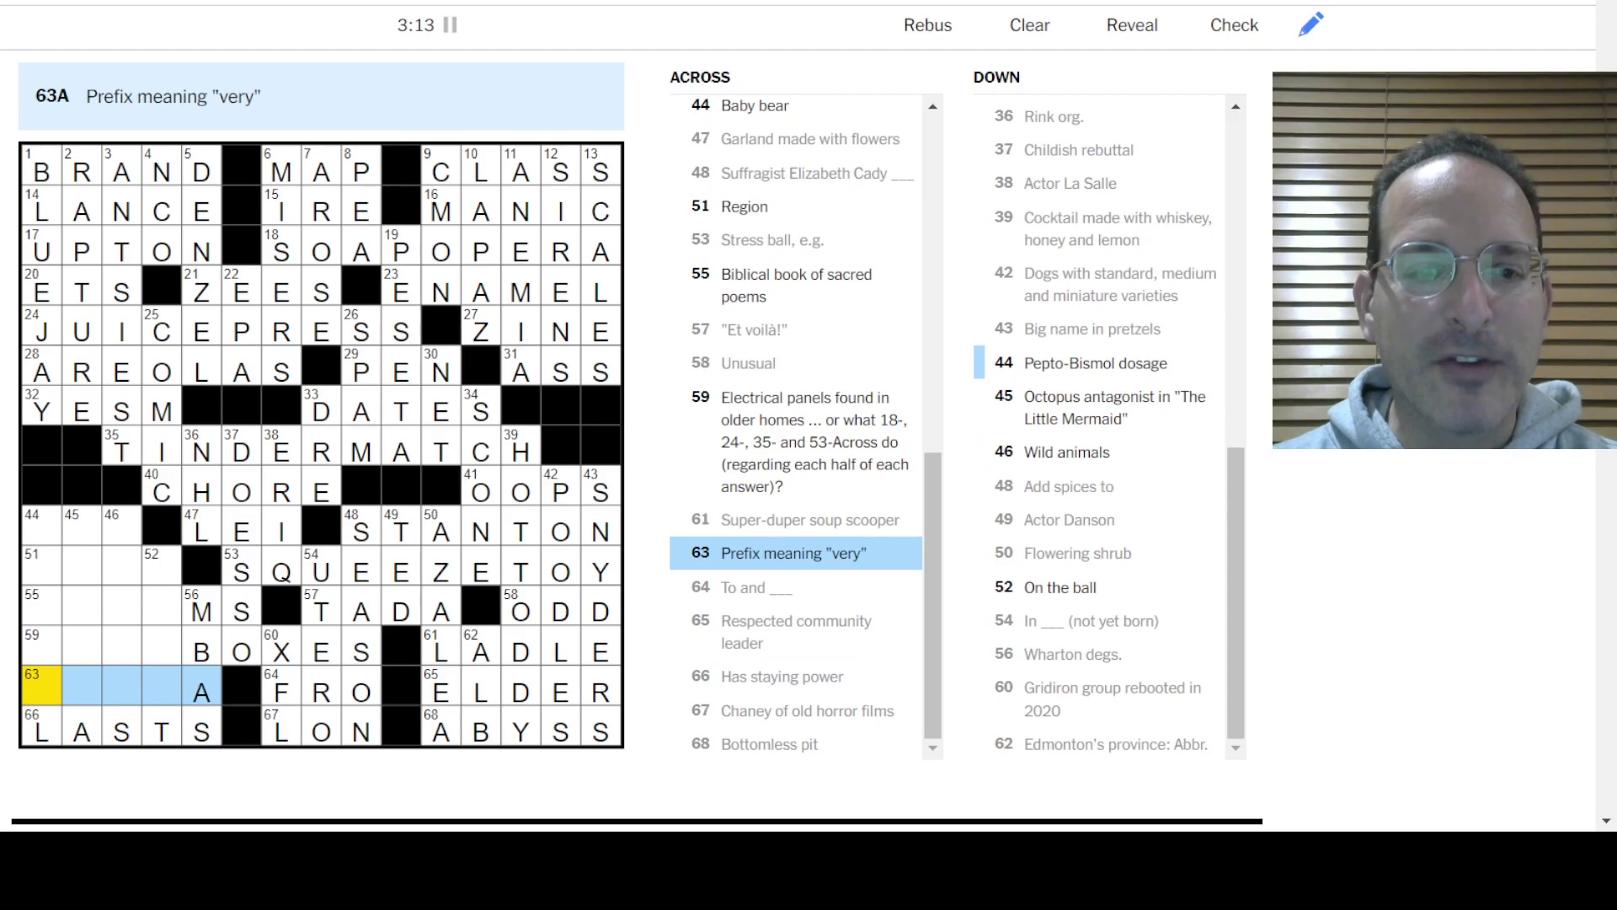
pyautogui.write('ULTR')
pyautogui.press('Up')
pyautogui.press('Up')
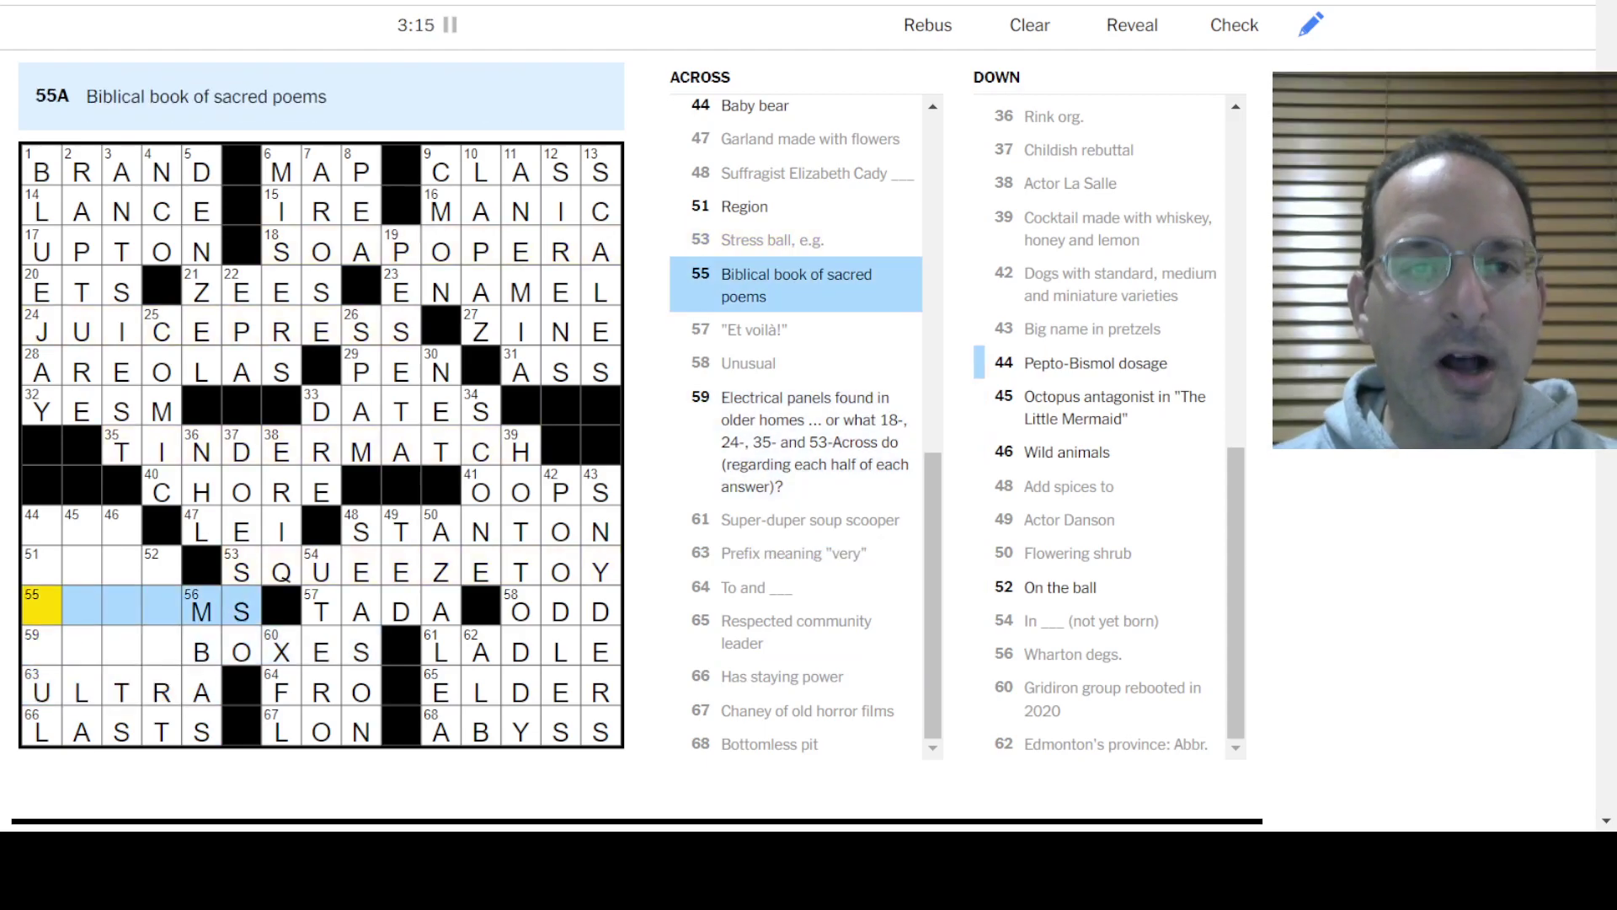
pyautogui.write('PSA ')
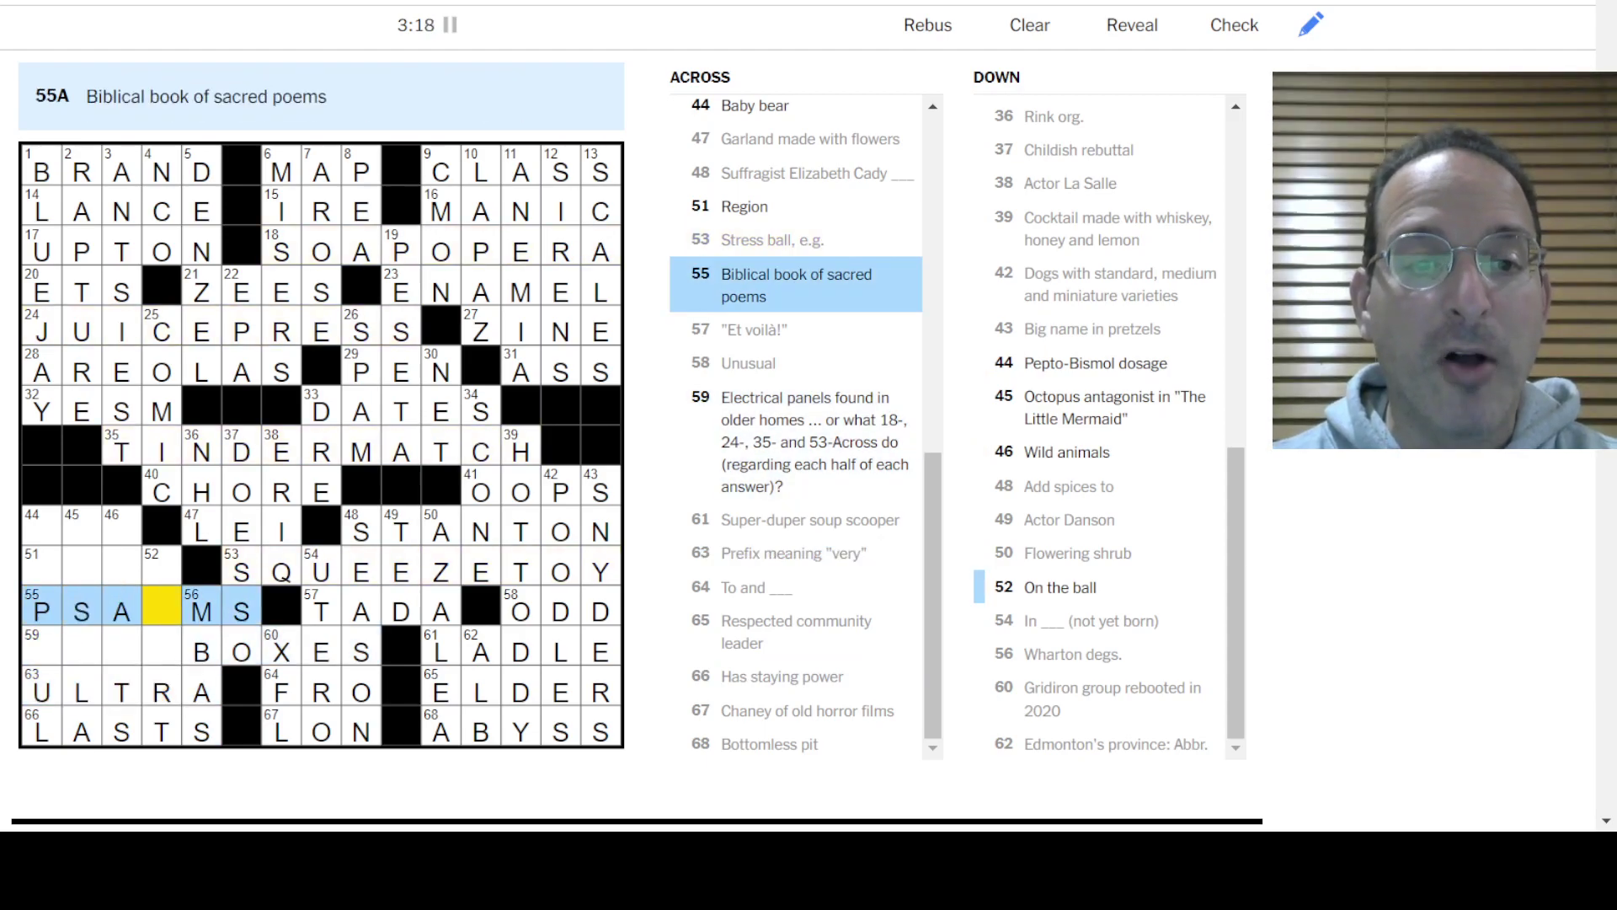
pyautogui.write('L')
pyautogui.press('Up')
pyautogui.write('AREA')
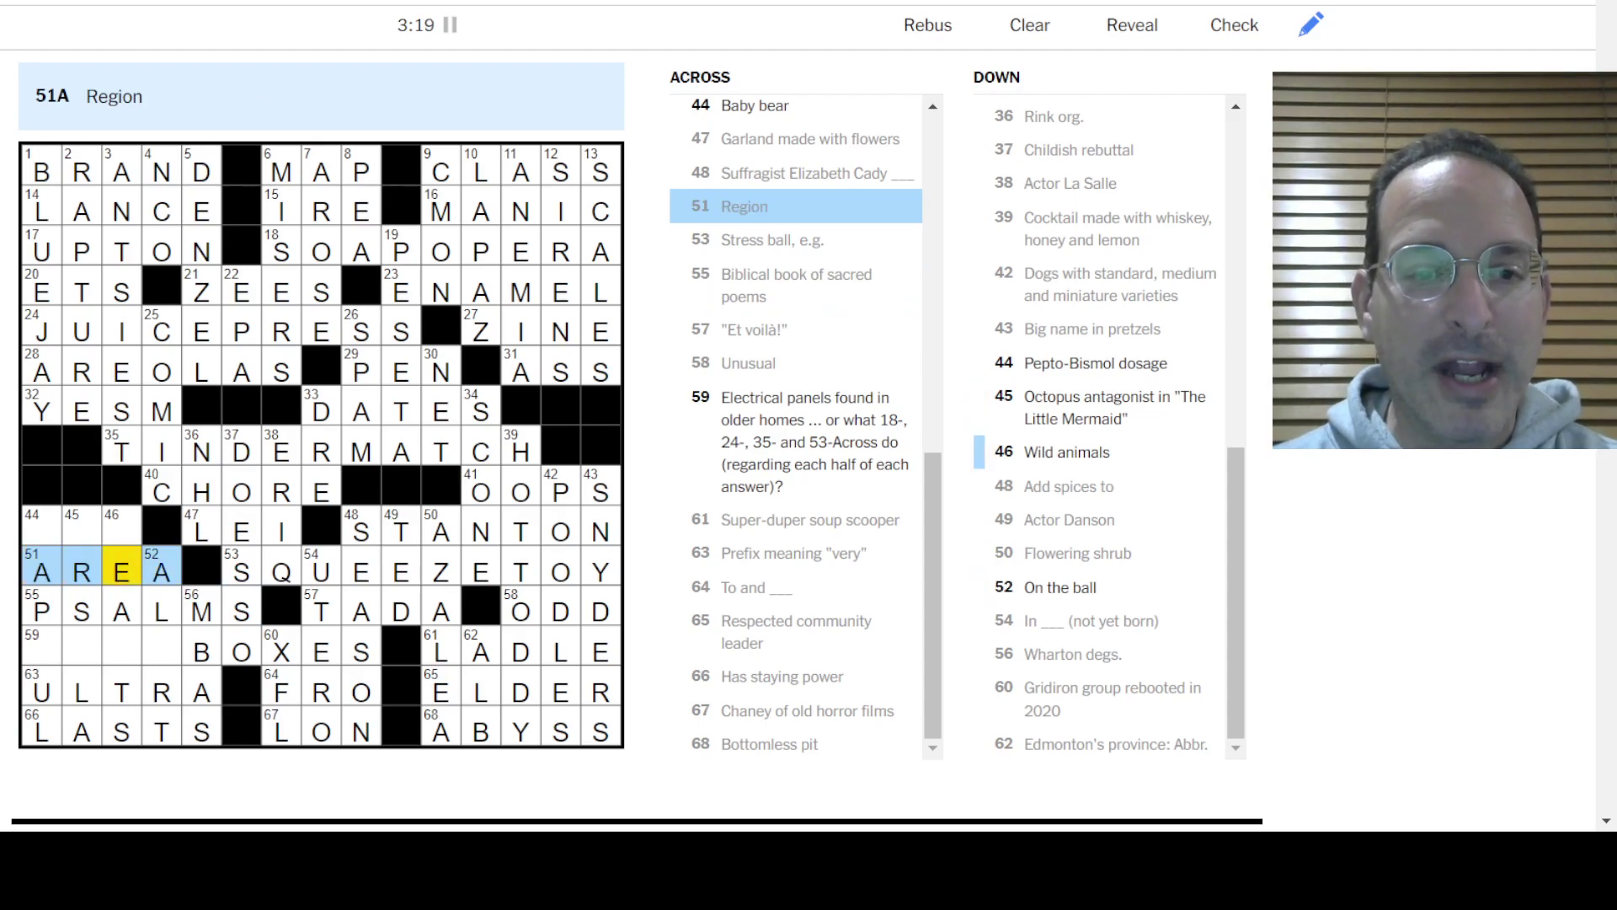
pyautogui.press('Up')
# Step: Enter CUB and the last bottom-left answers, then complete 59-Across as FUSEBOXES
pyautogui.press('space')
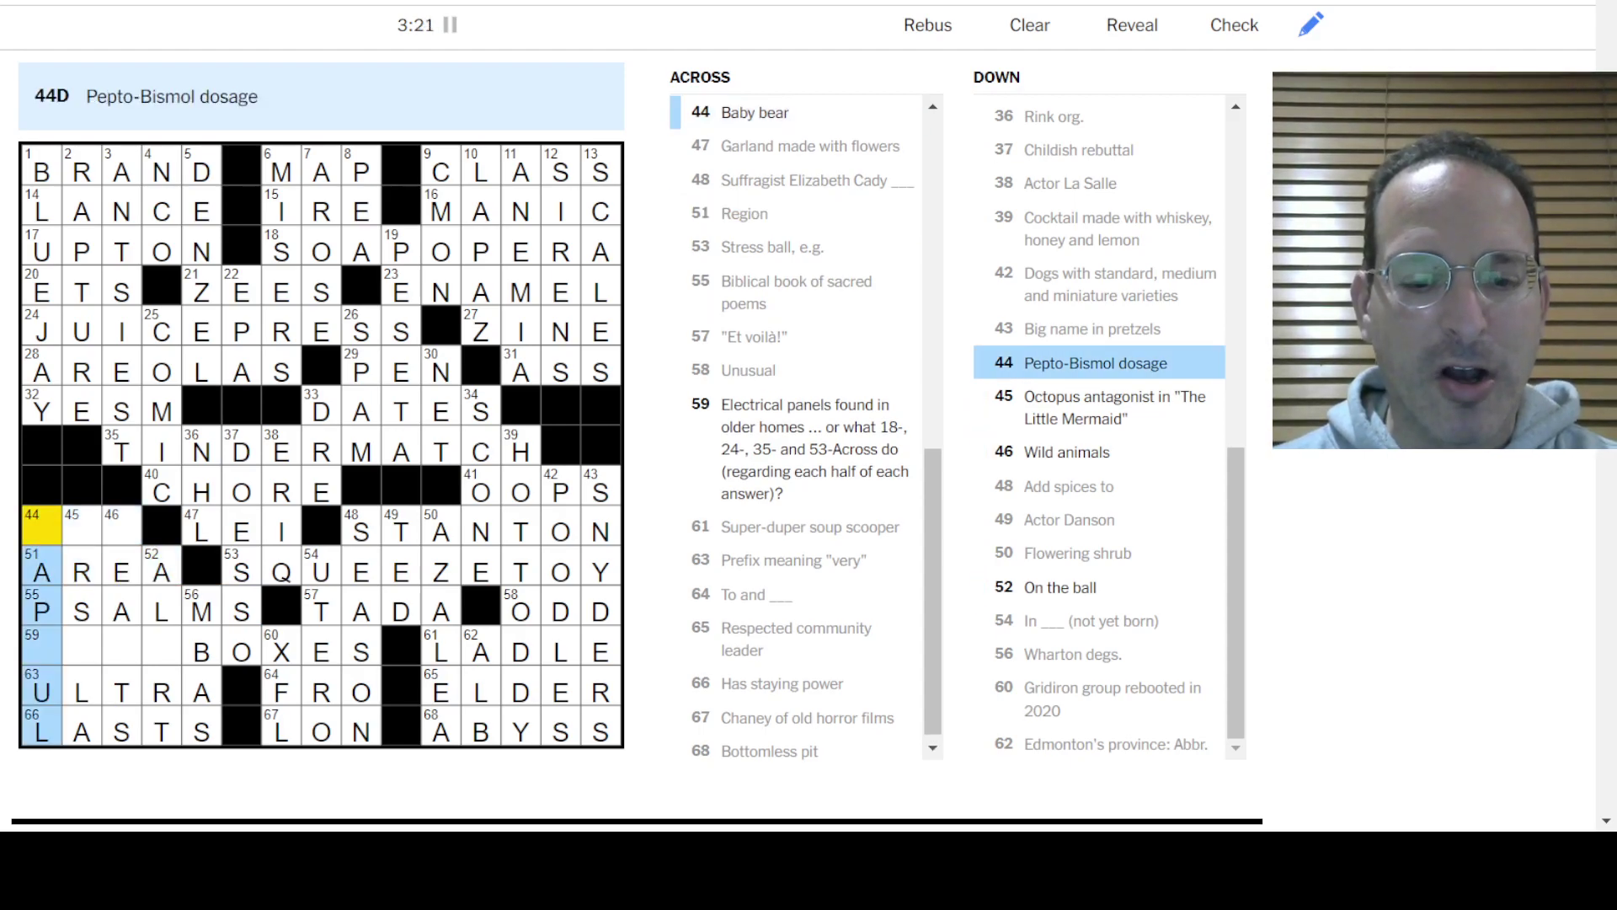
pyautogui.press('space')
pyautogui.write('CUB')
pyautogui.press('space')
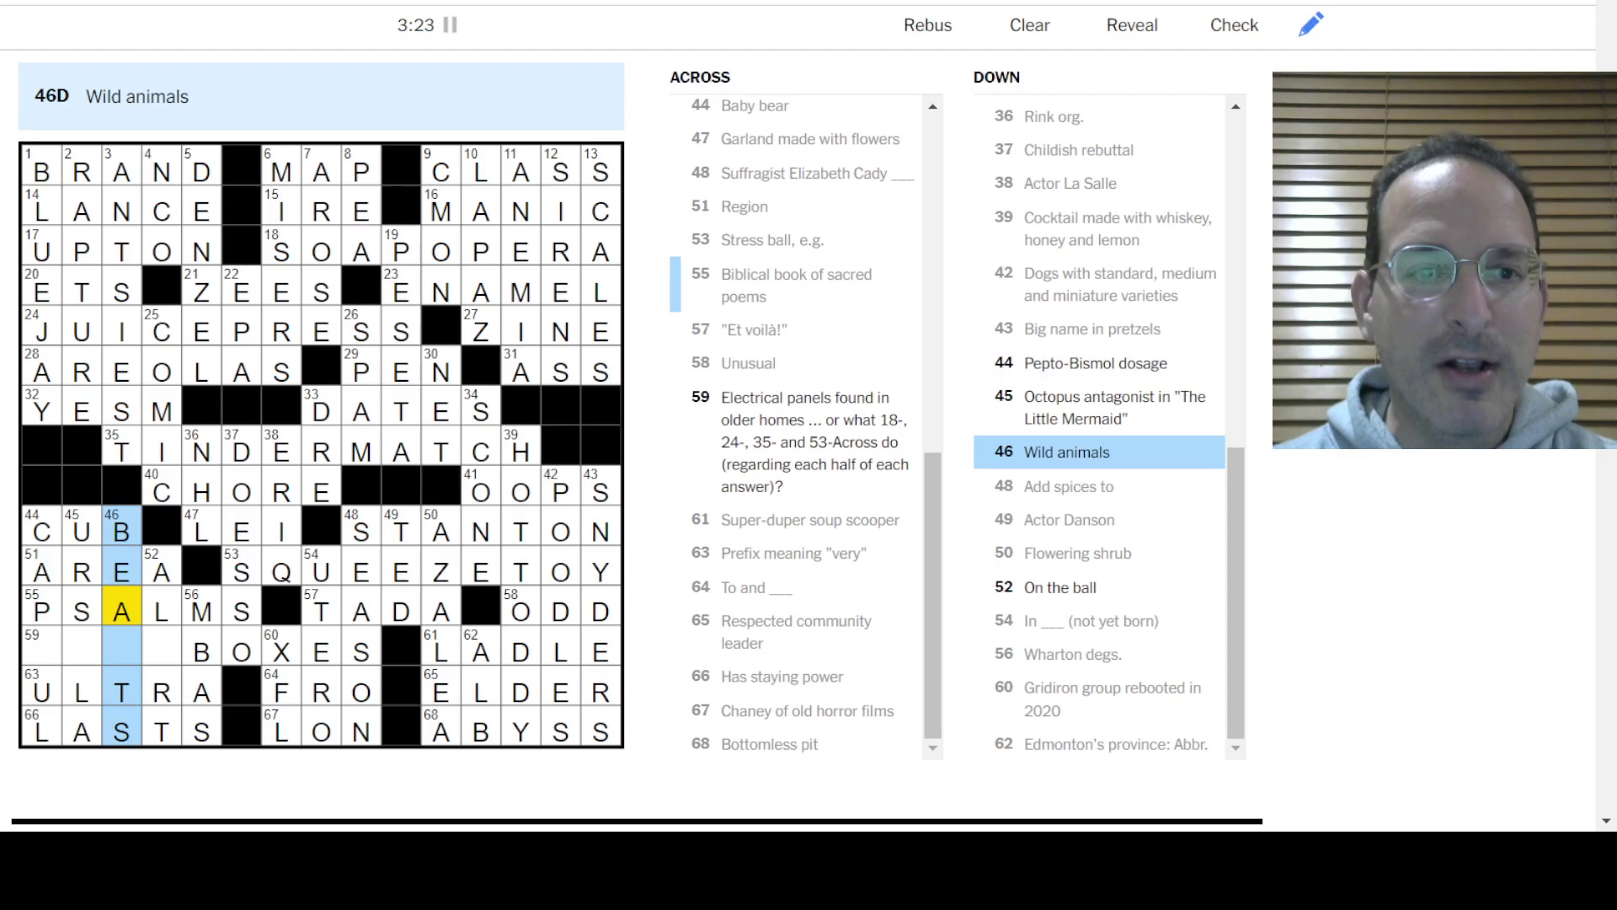
pyautogui.press('Left')
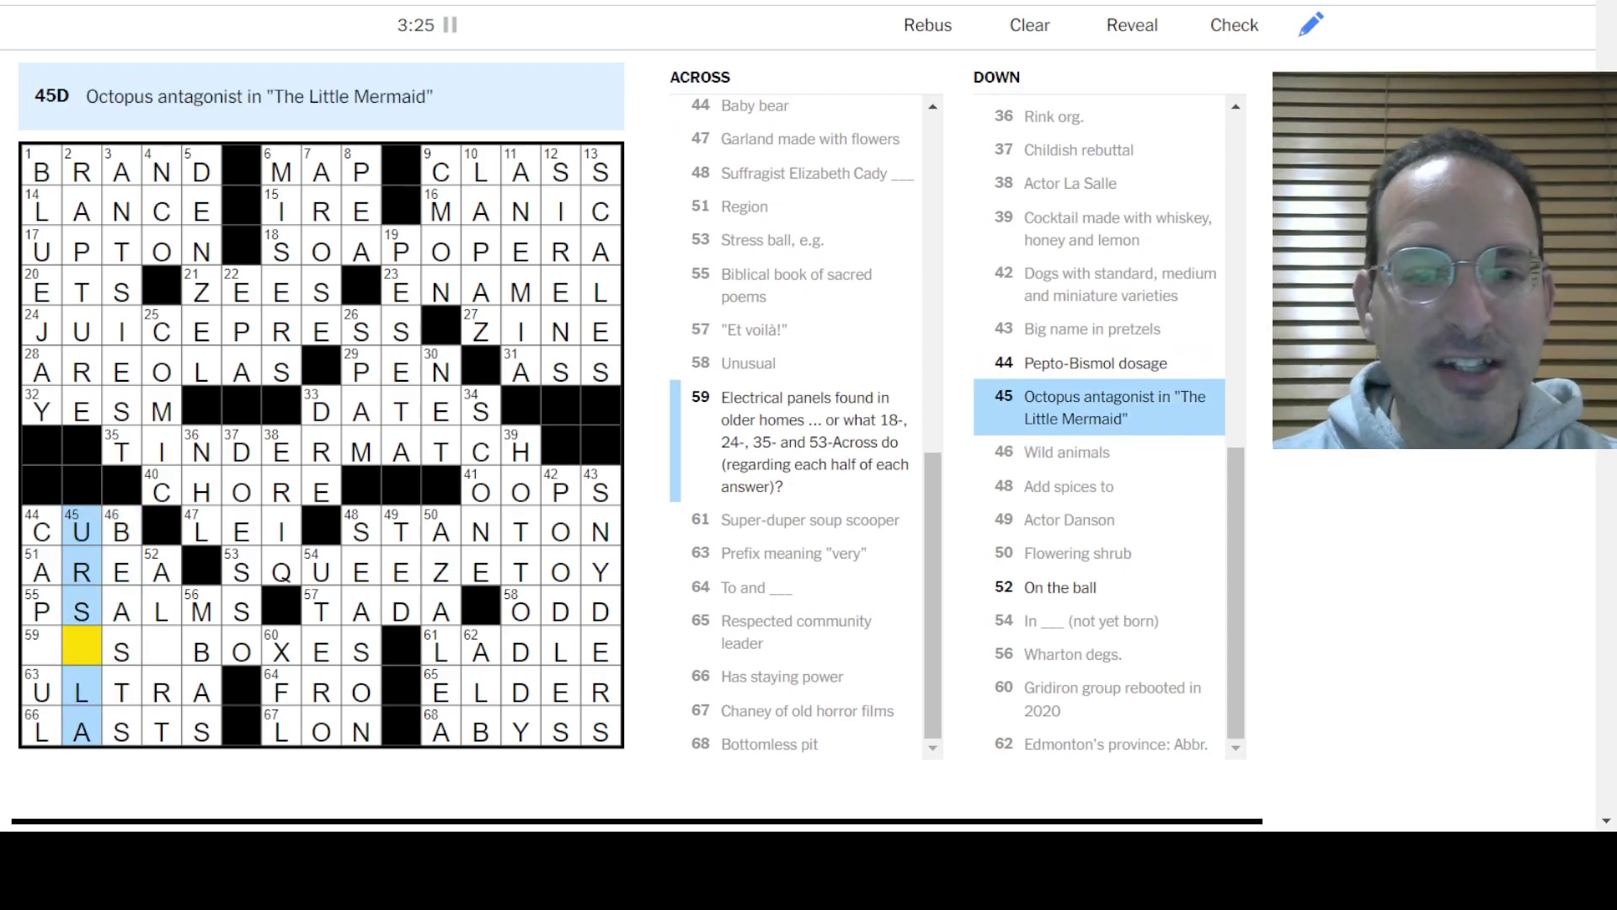
pyautogui.write('U')
pyautogui.press('Left')
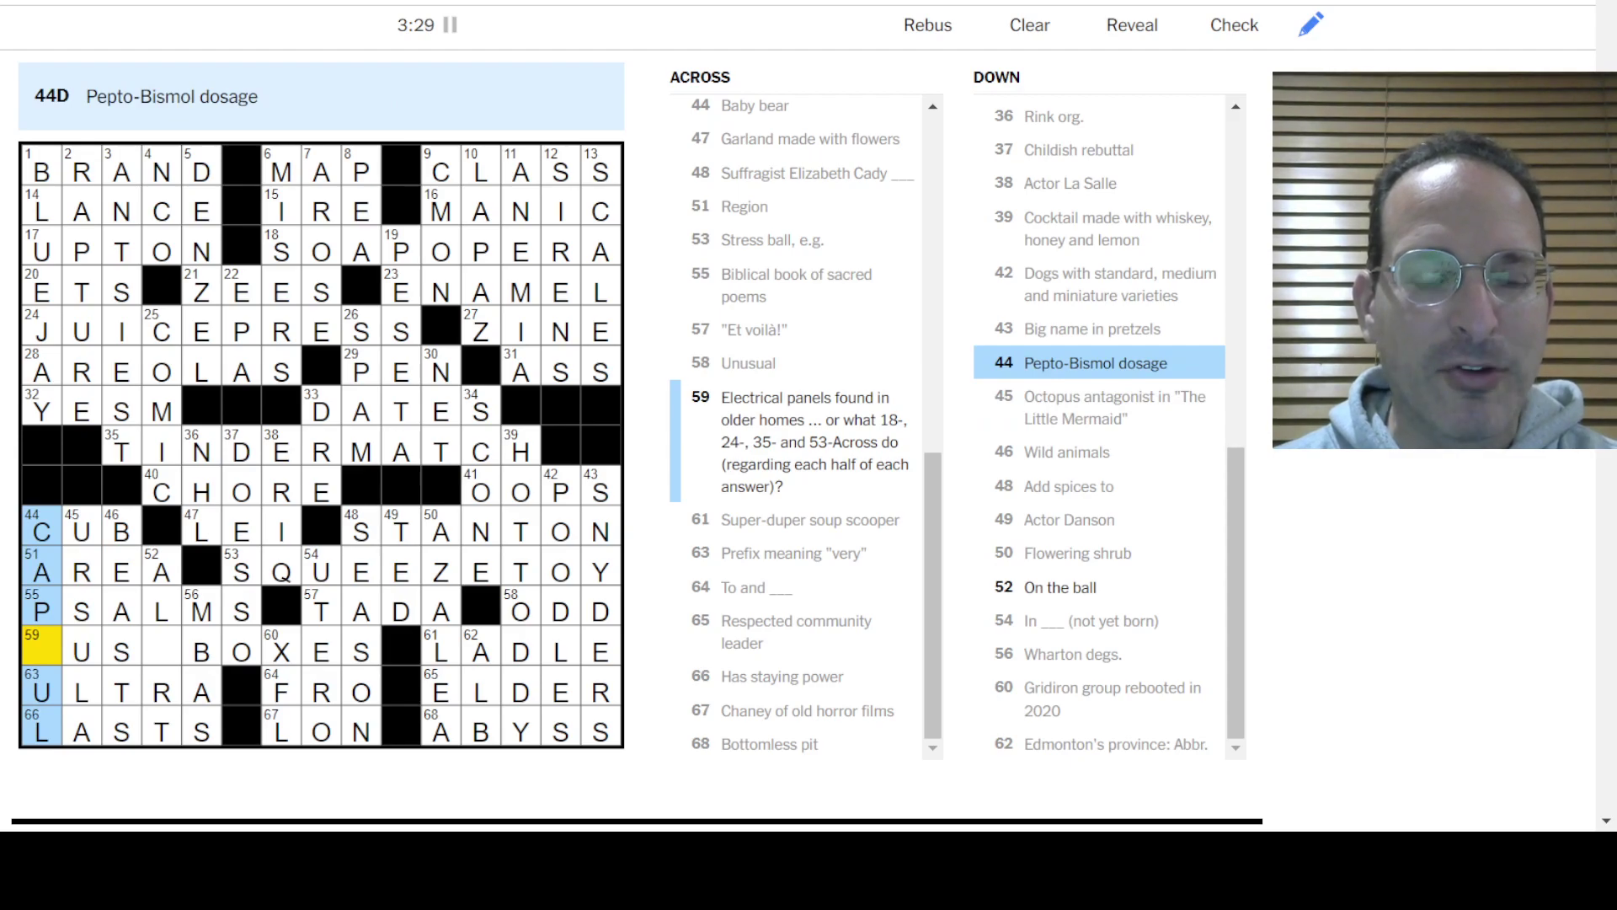
pyautogui.press('space')
pyautogui.write('F')
pyautogui.press('Tab')
pyautogui.write('E')
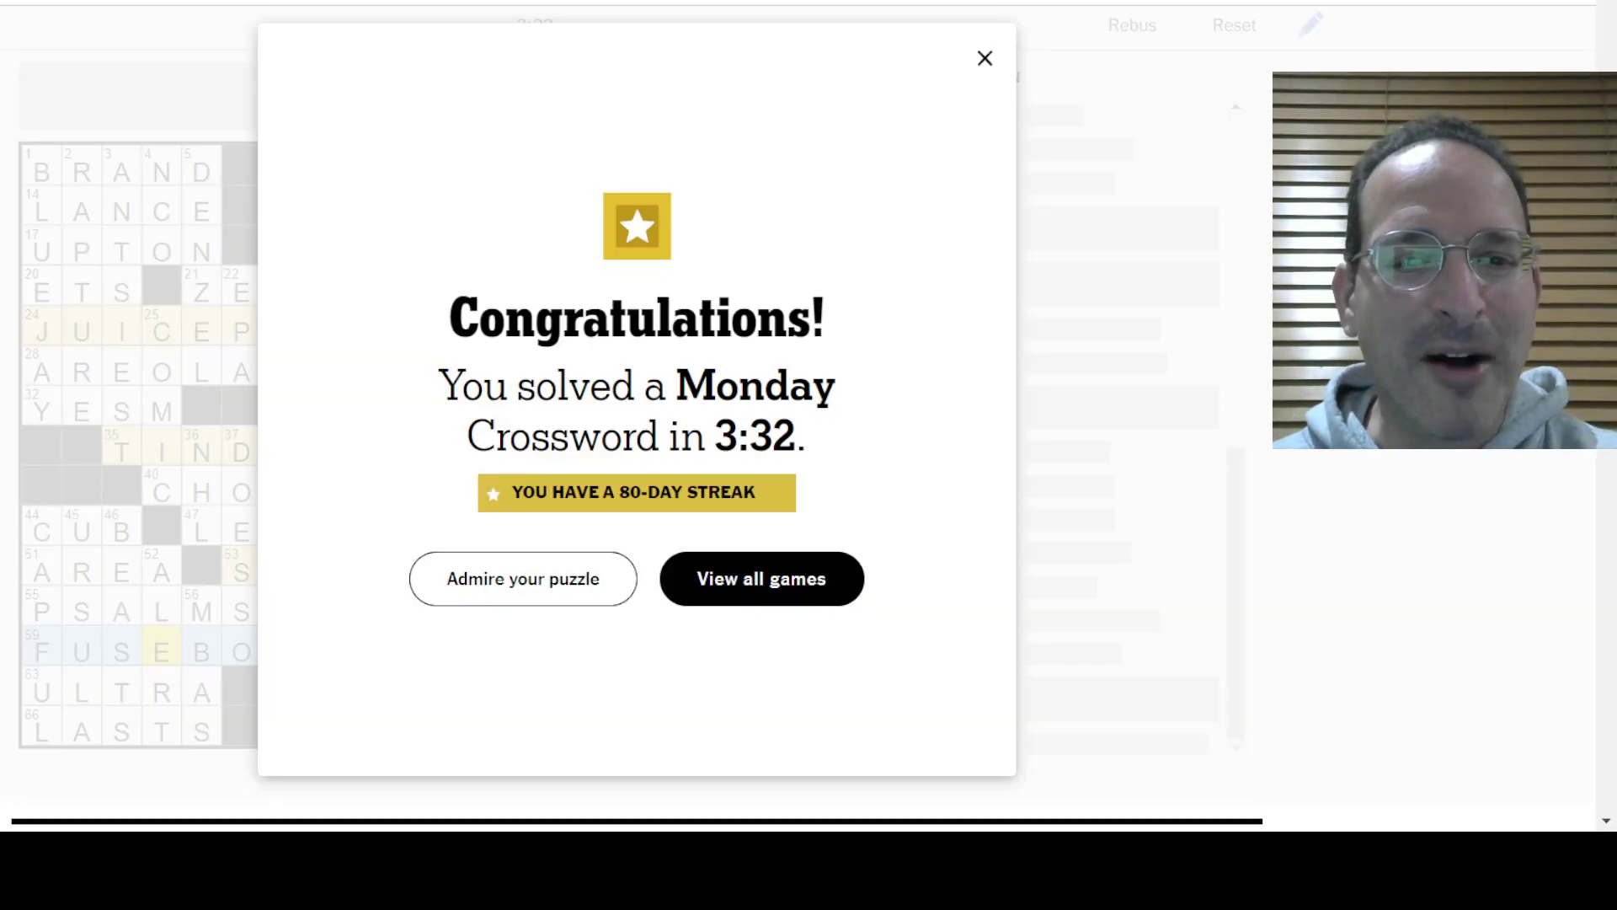
# Step: Close the congratulations dialog with 'Admire your puzzle' and open a new Chrome tab
pyautogui.click(564, 576)
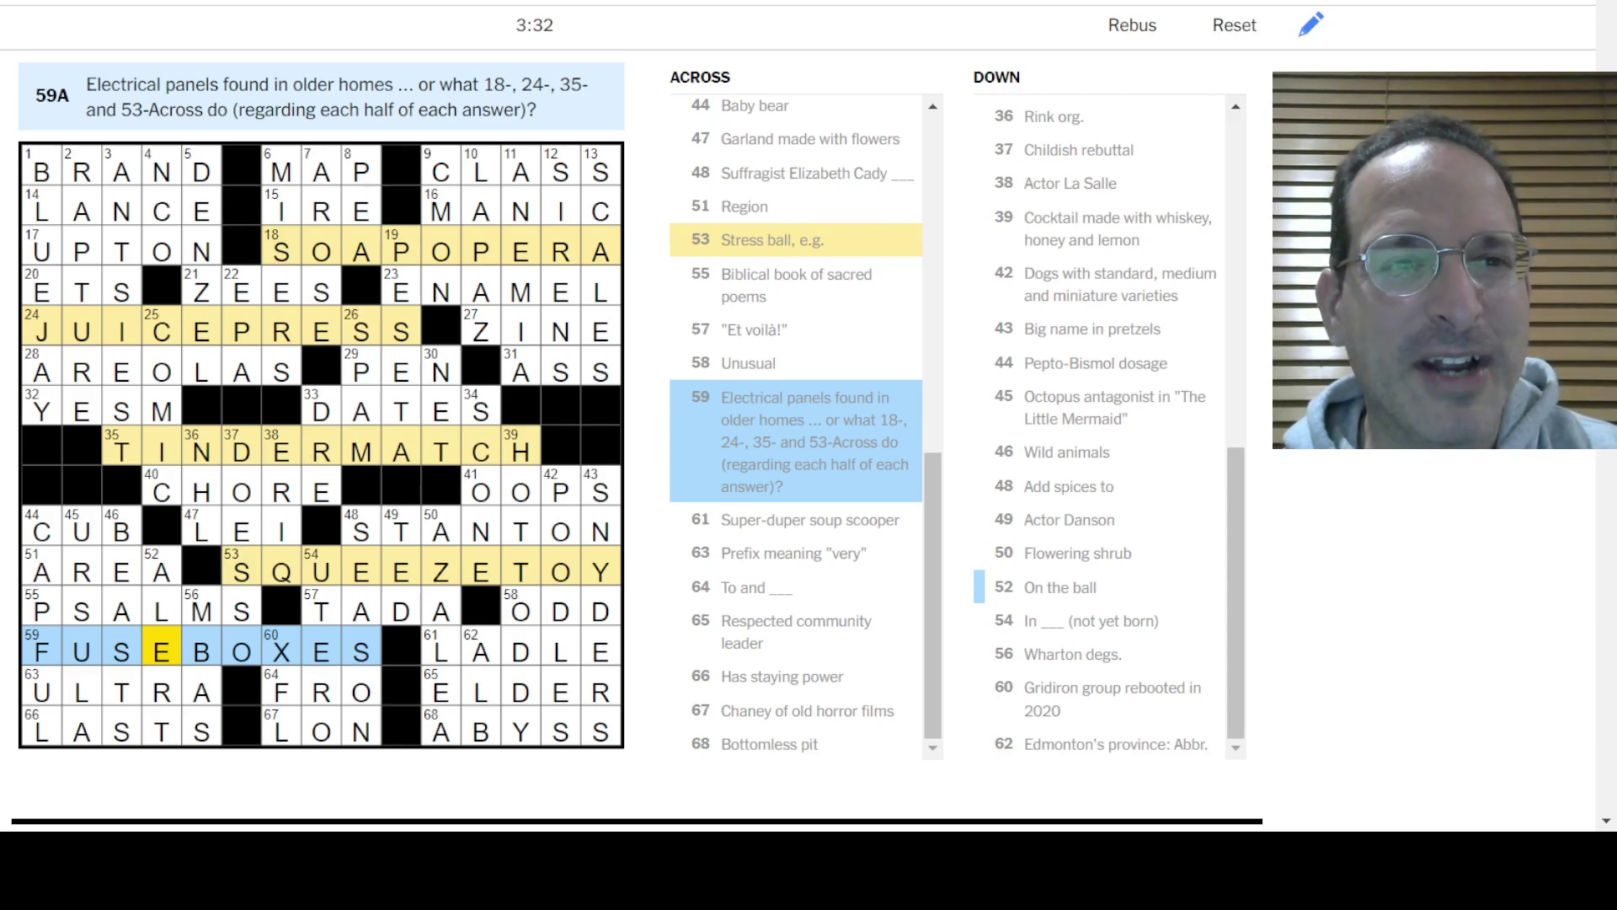
pyautogui.hotkey('ctrl', 't')
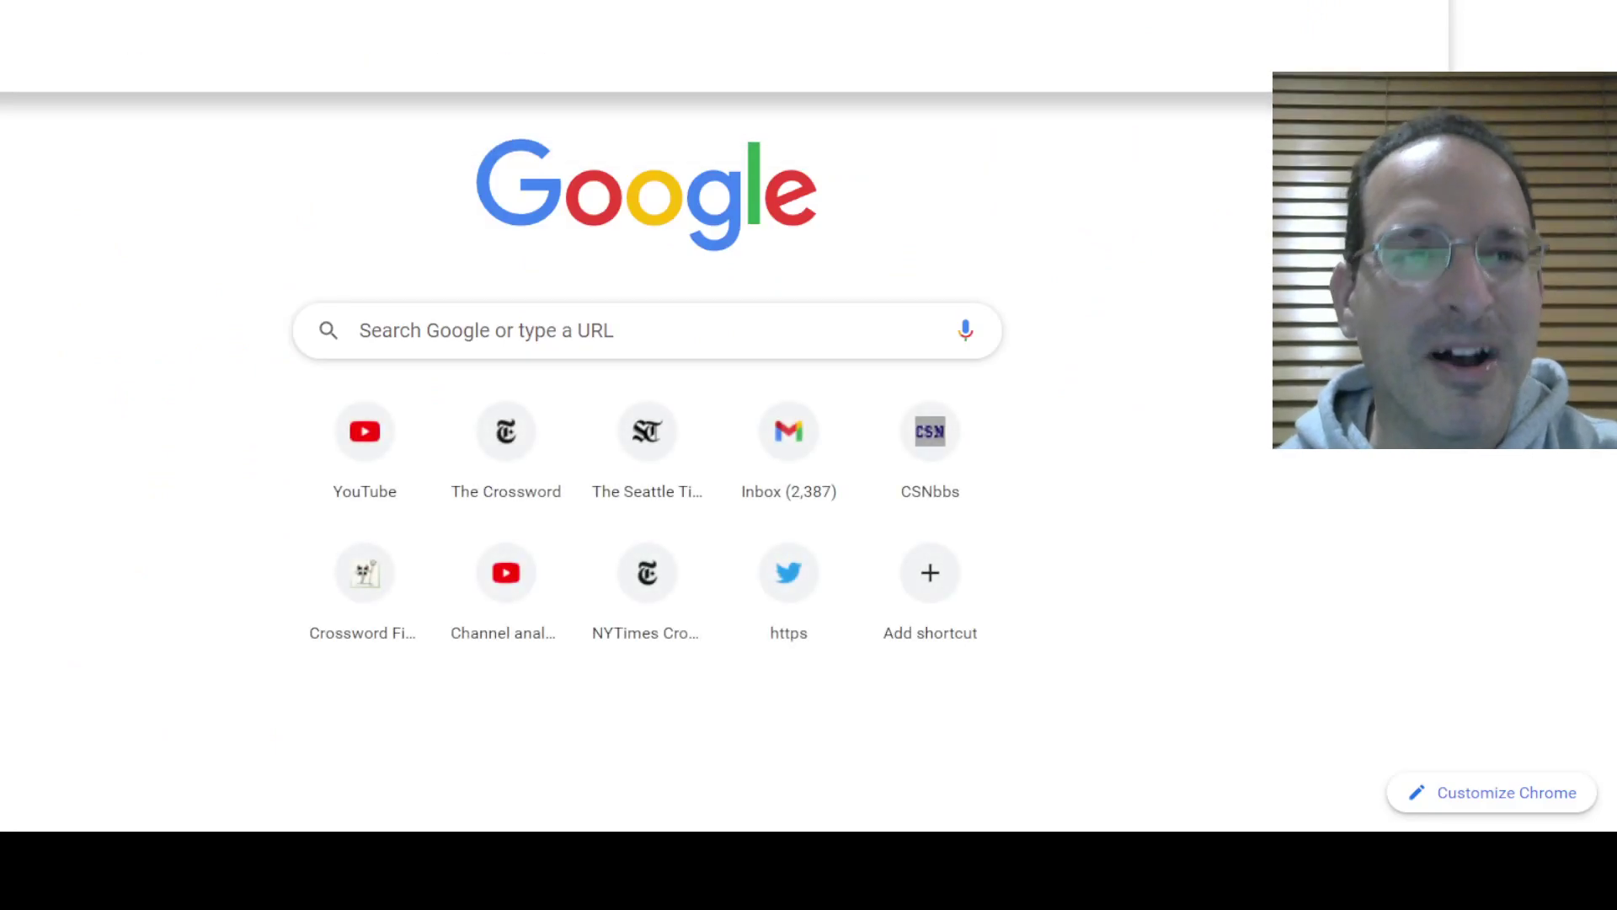
pyautogui.write('s')
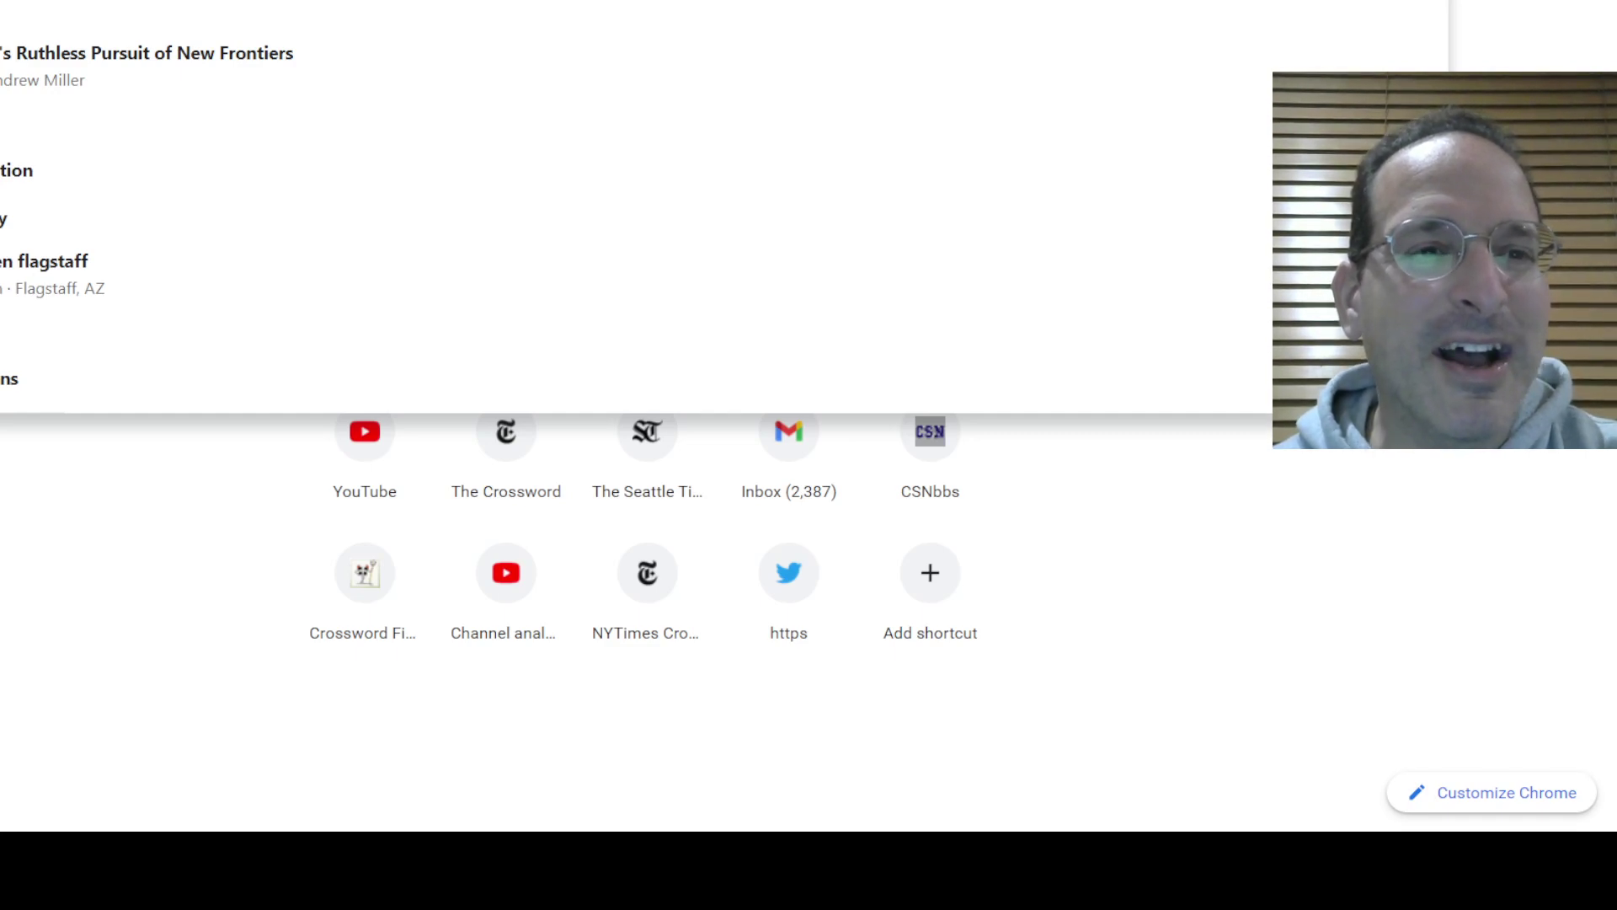
# Step: Search Google for 'tinderbox definition' and switch back to the crossword tab
pyautogui.press('Return')
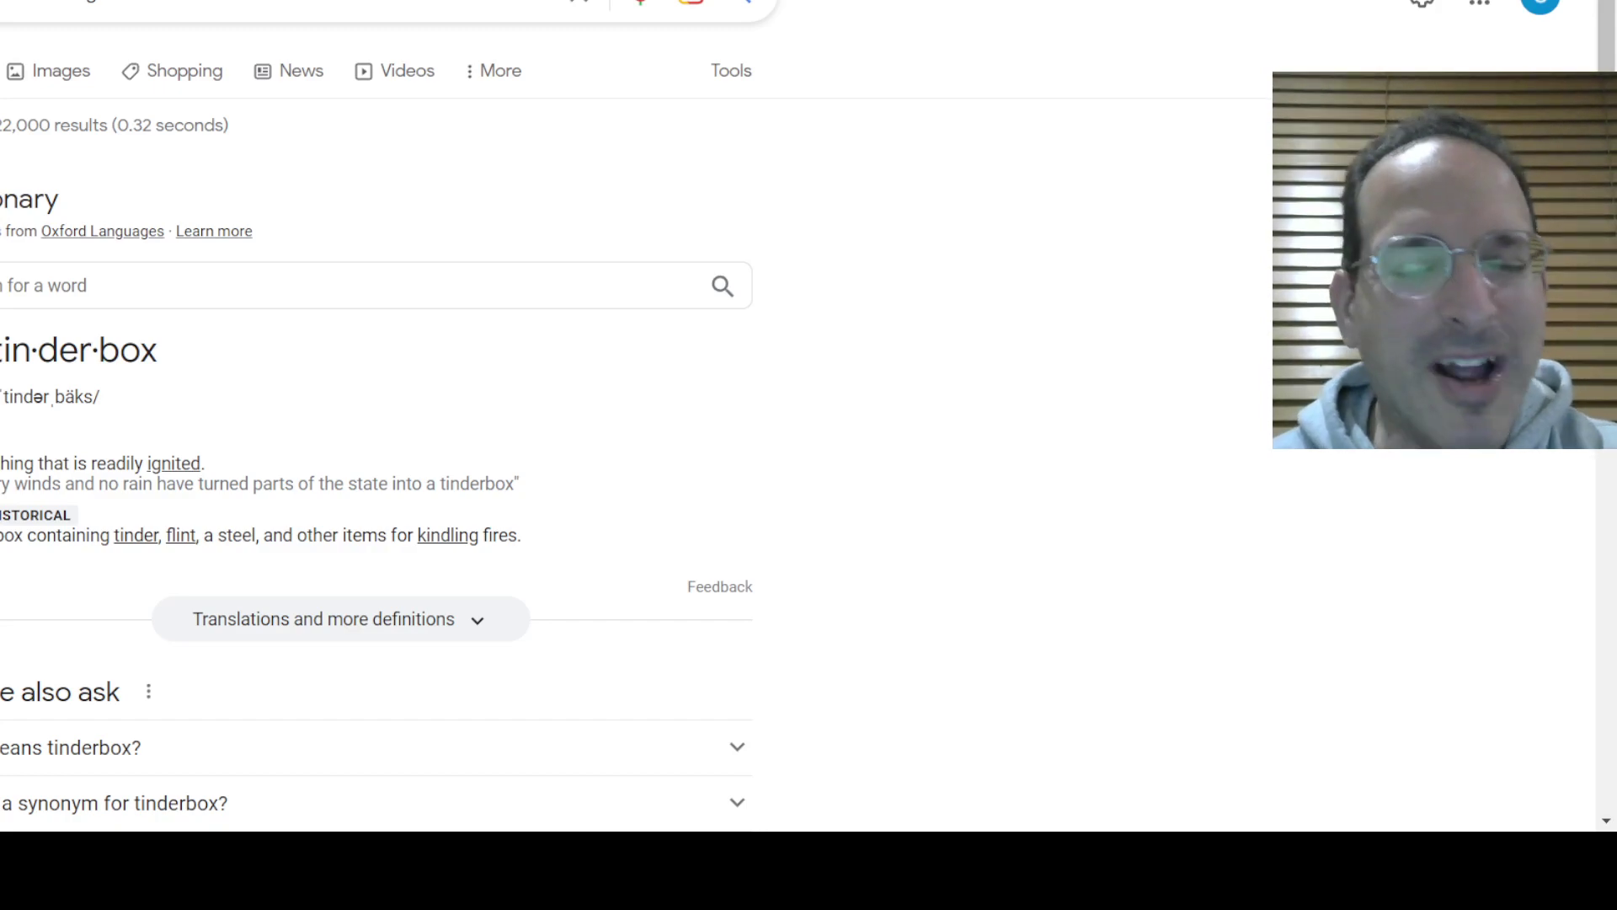
pyautogui.hotkey('ctrl', 'Tab')
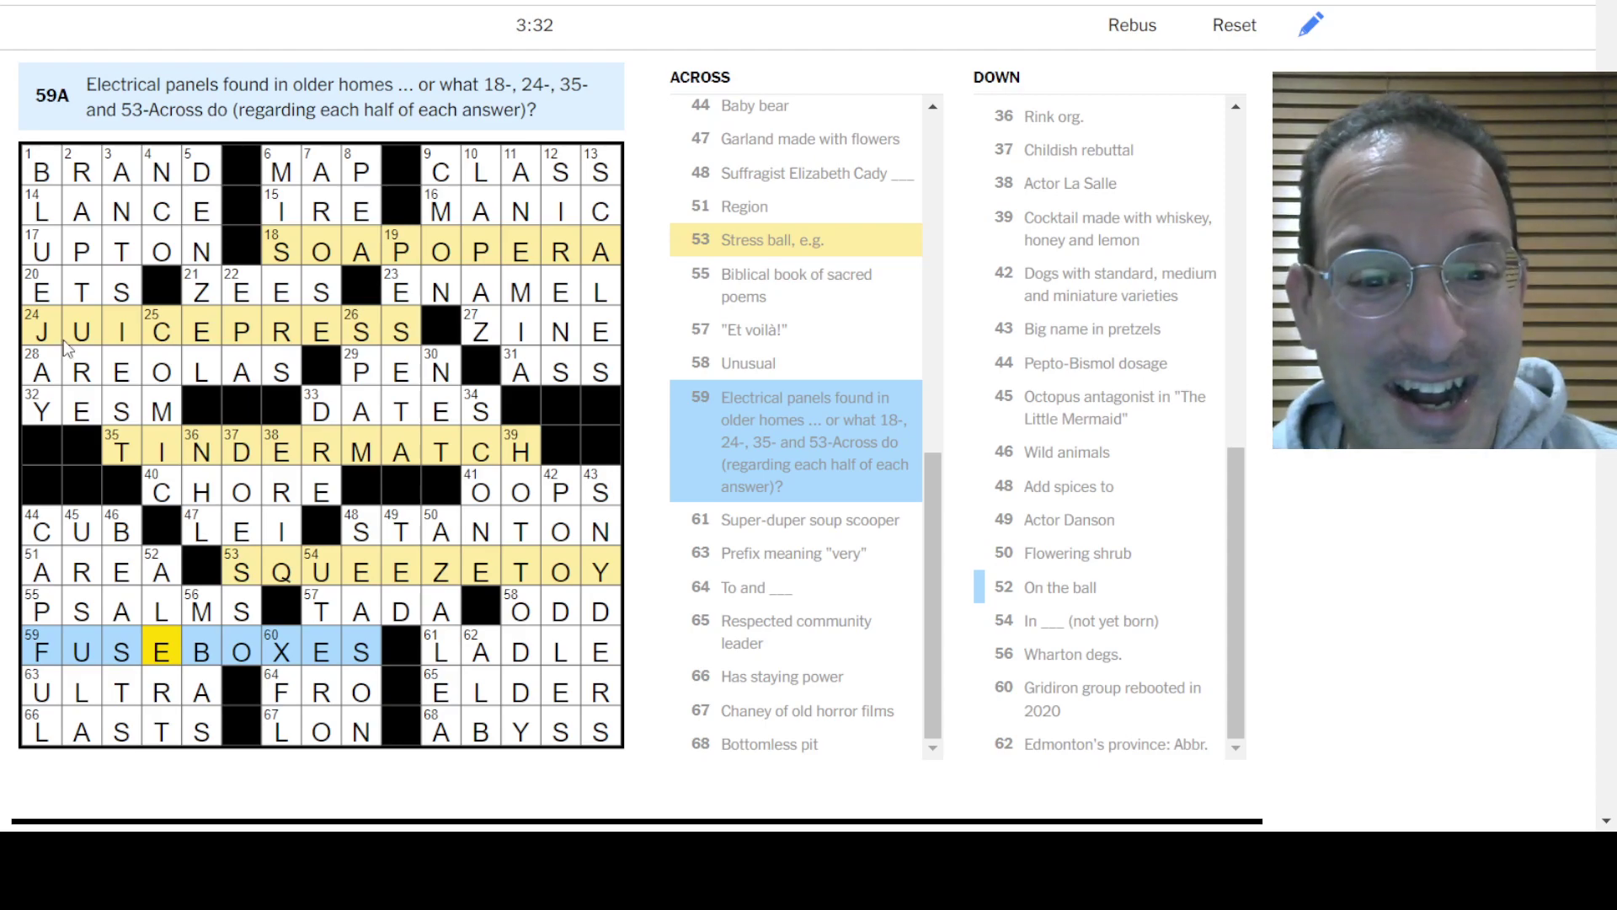
# Step: Select SQUEEZETOY, STANTON, ODD, LADLE, ELDER and HOTTODDY in the solved grid
pyautogui.click(247, 561)
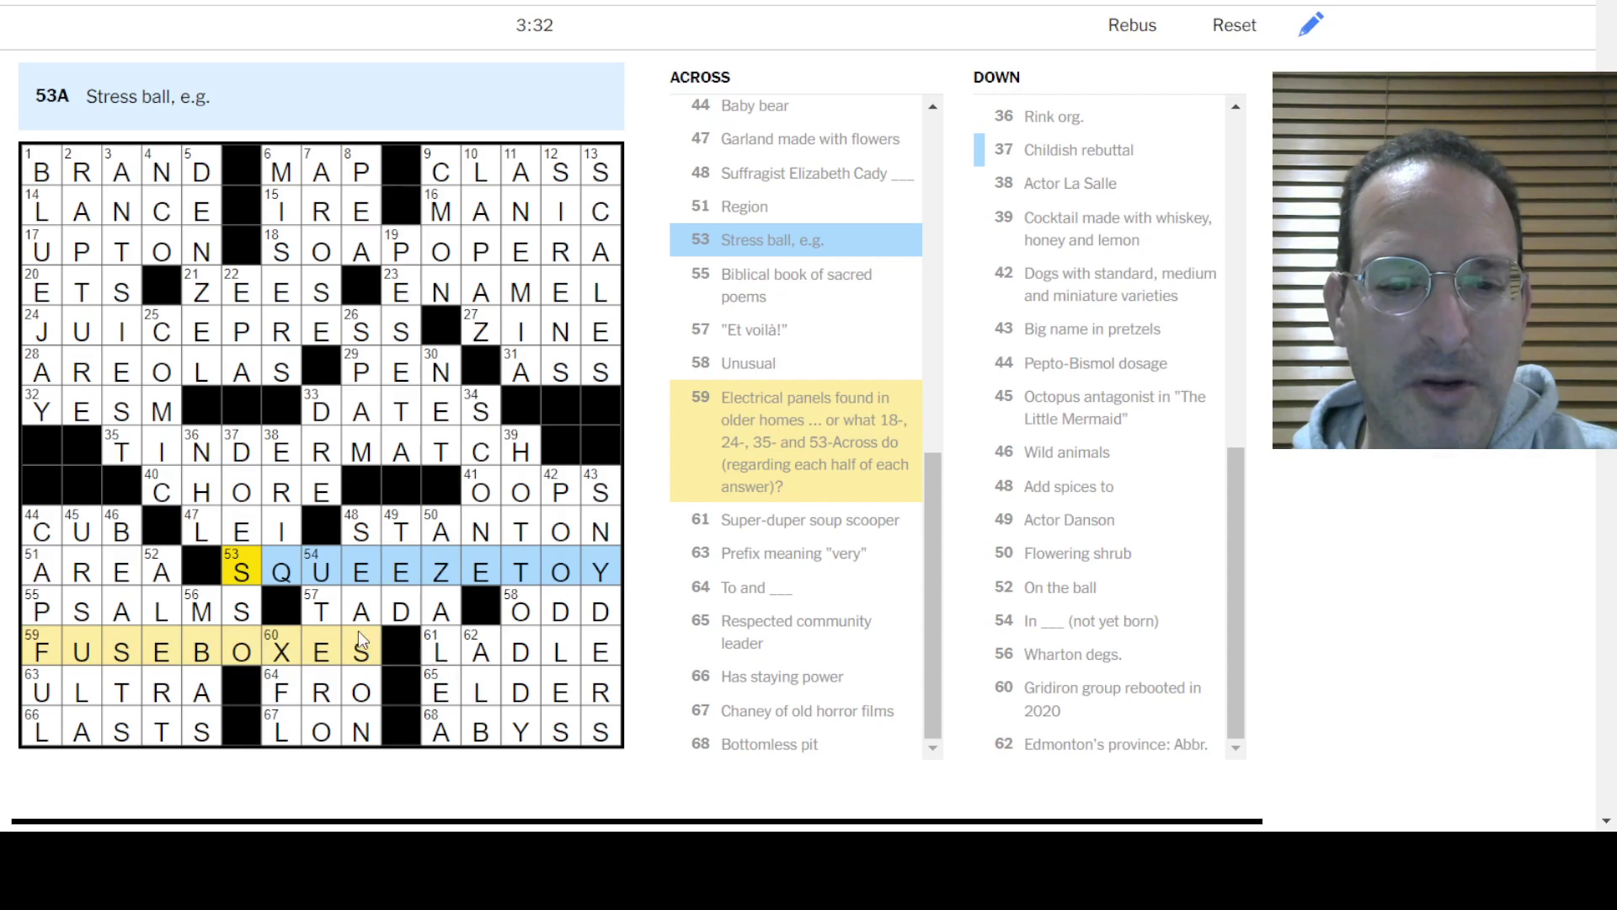
pyautogui.click(519, 533)
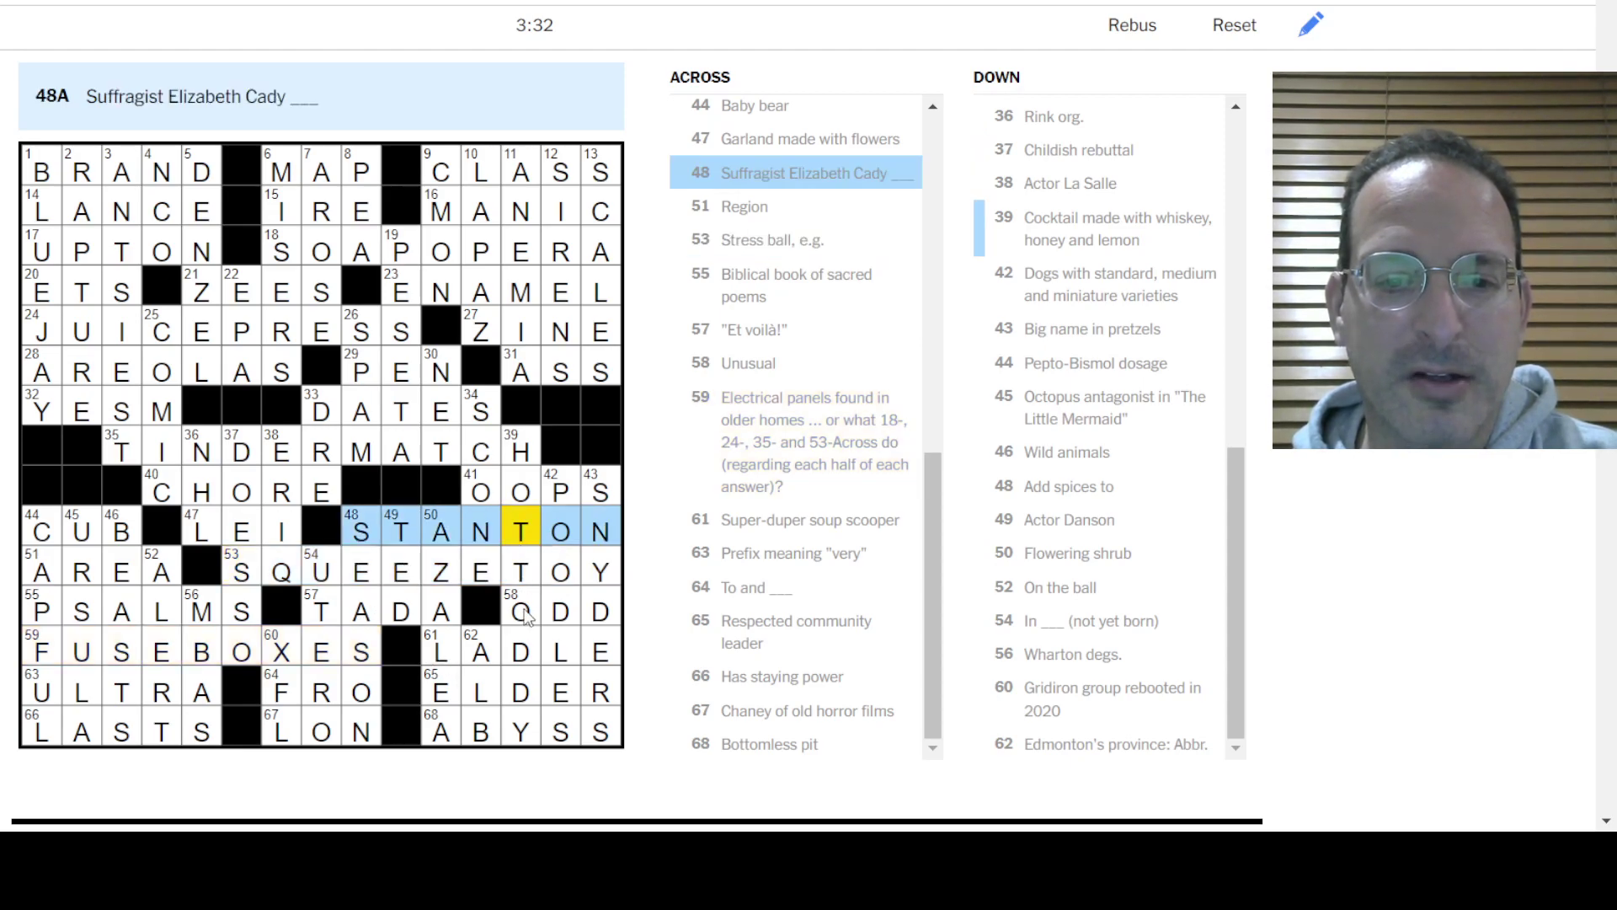
pyautogui.click(519, 611)
pyautogui.click(519, 652)
pyautogui.click(515, 690)
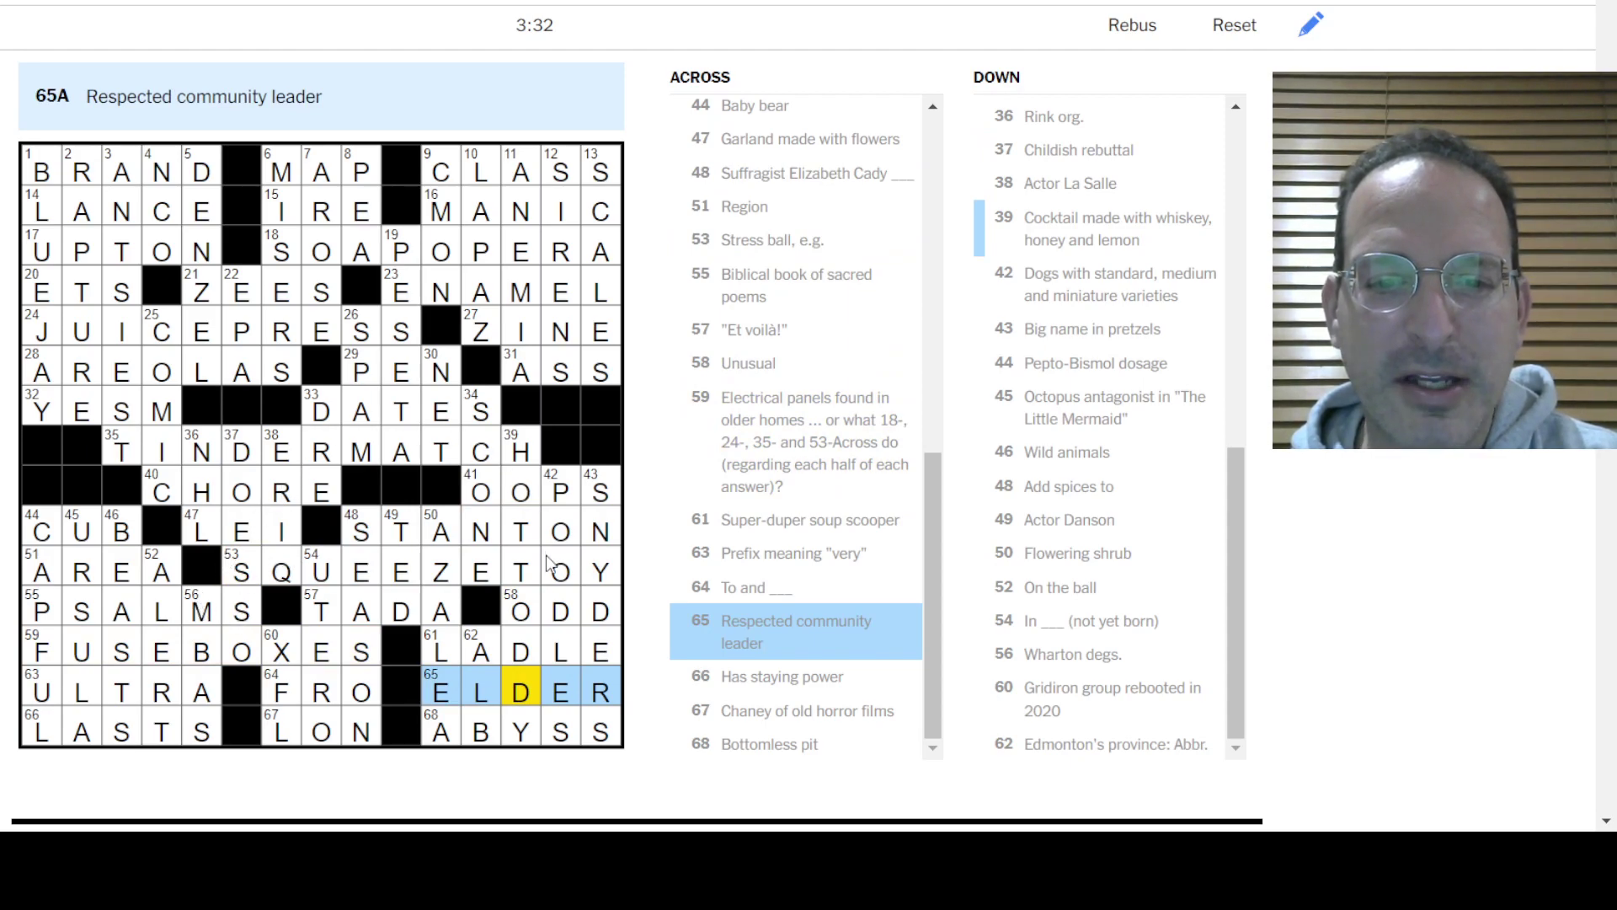
pyautogui.click(520, 492)
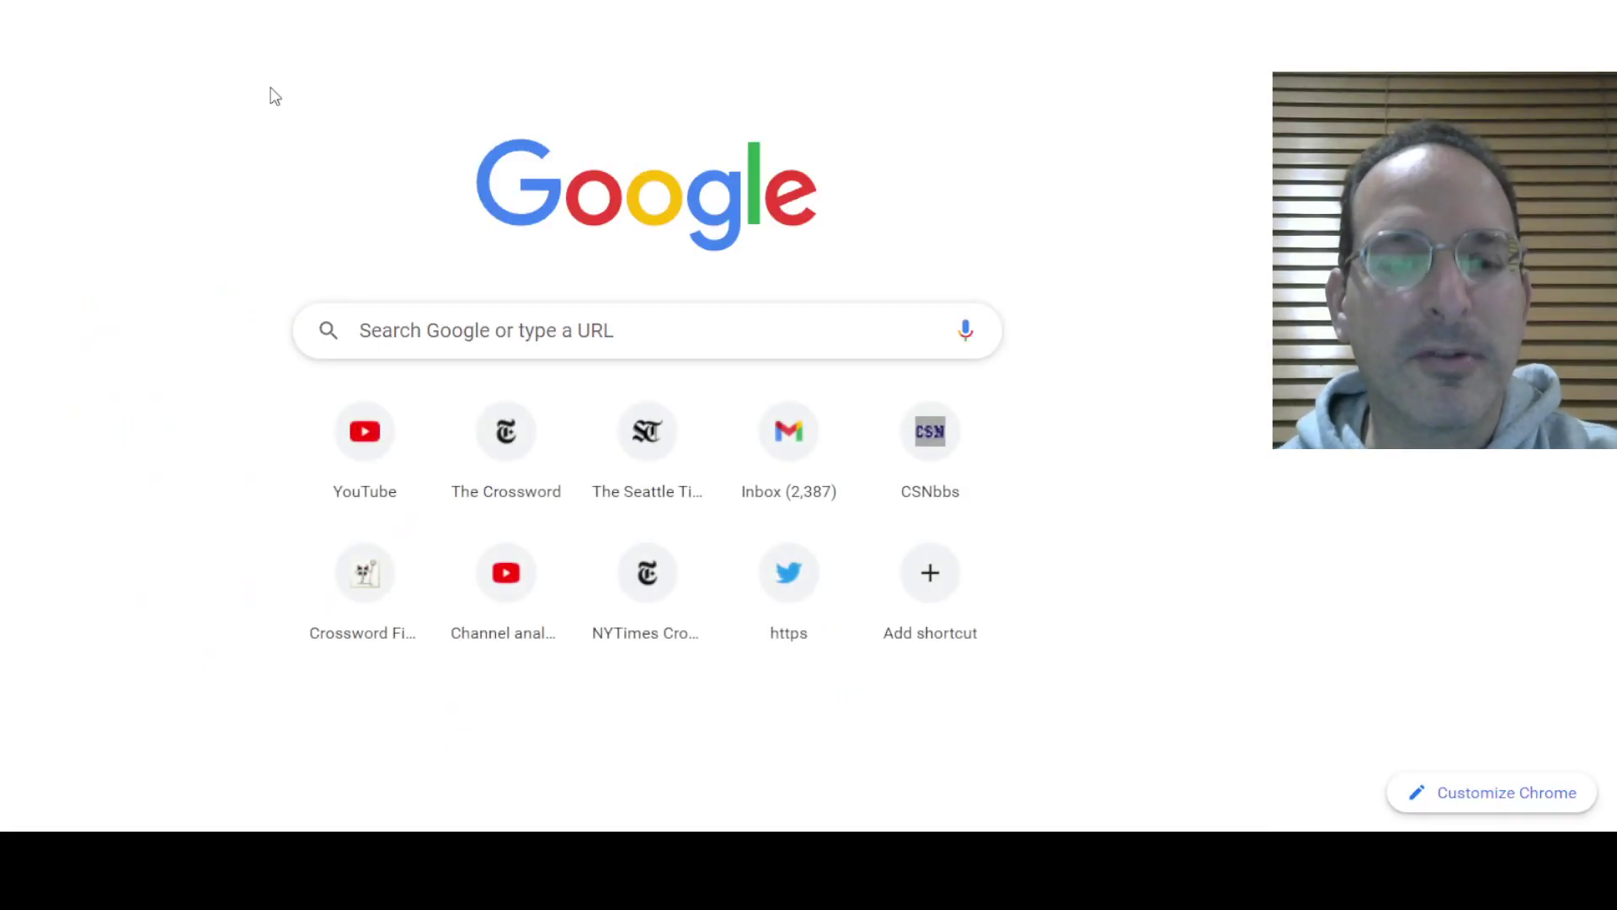
pyautogui.write('the')
# Step: Search 'hot toddy', expand the 'help a cold' question, and return to the crossword
pyautogui.press('BackSpace')
pyautogui.press('BackSpace')
pyautogui.press('BackSpace')
pyautogui.write('me')
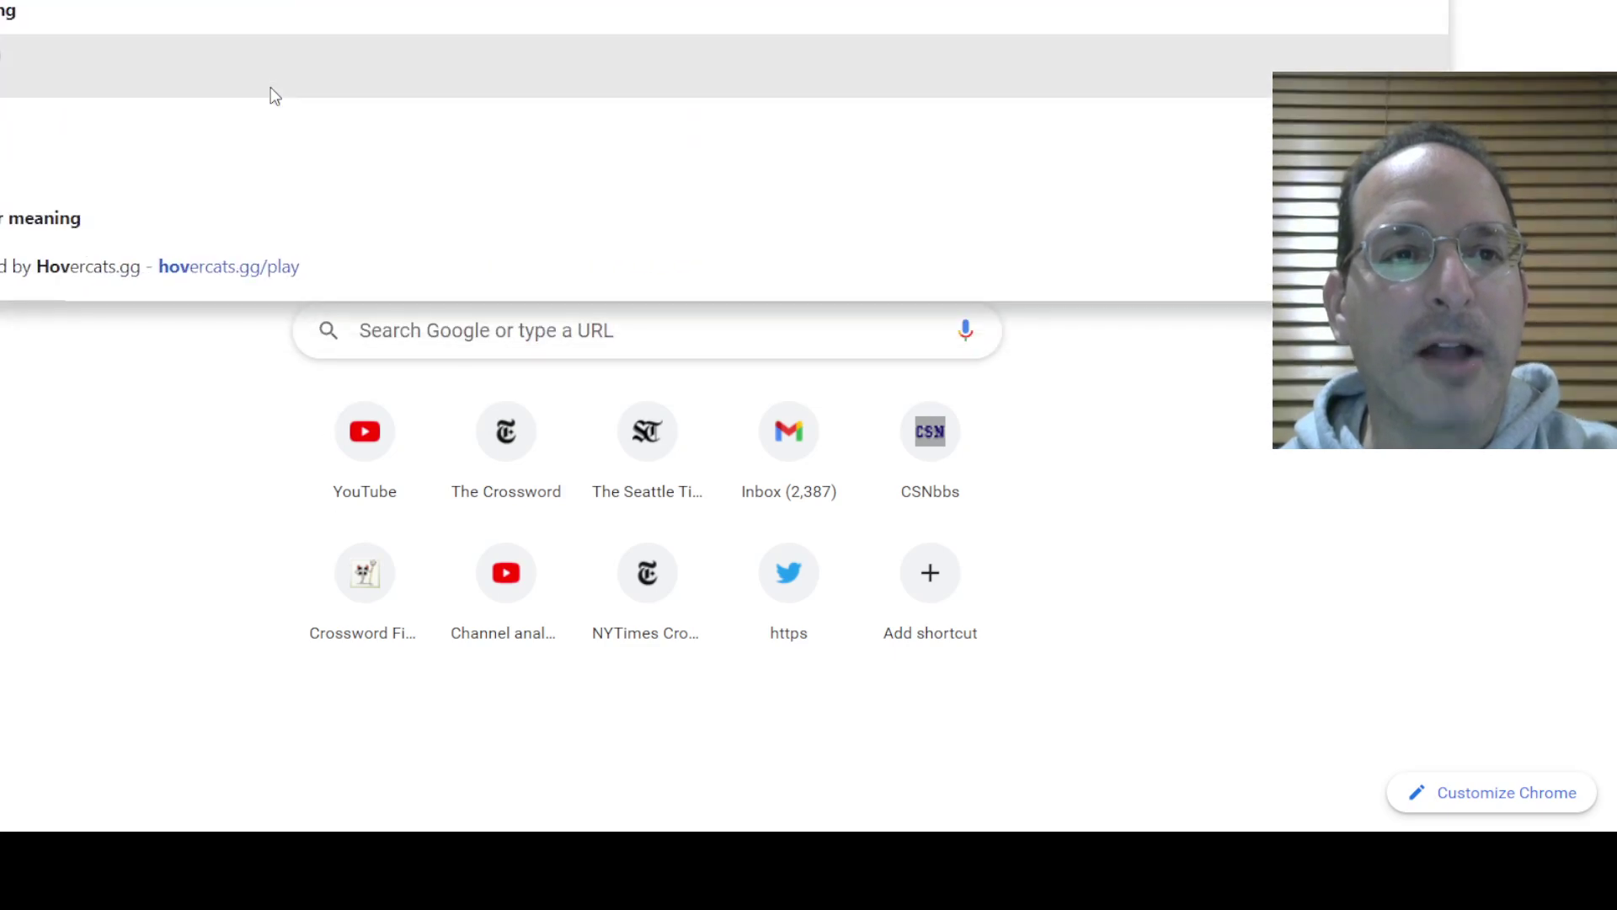
pyautogui.write('hot')
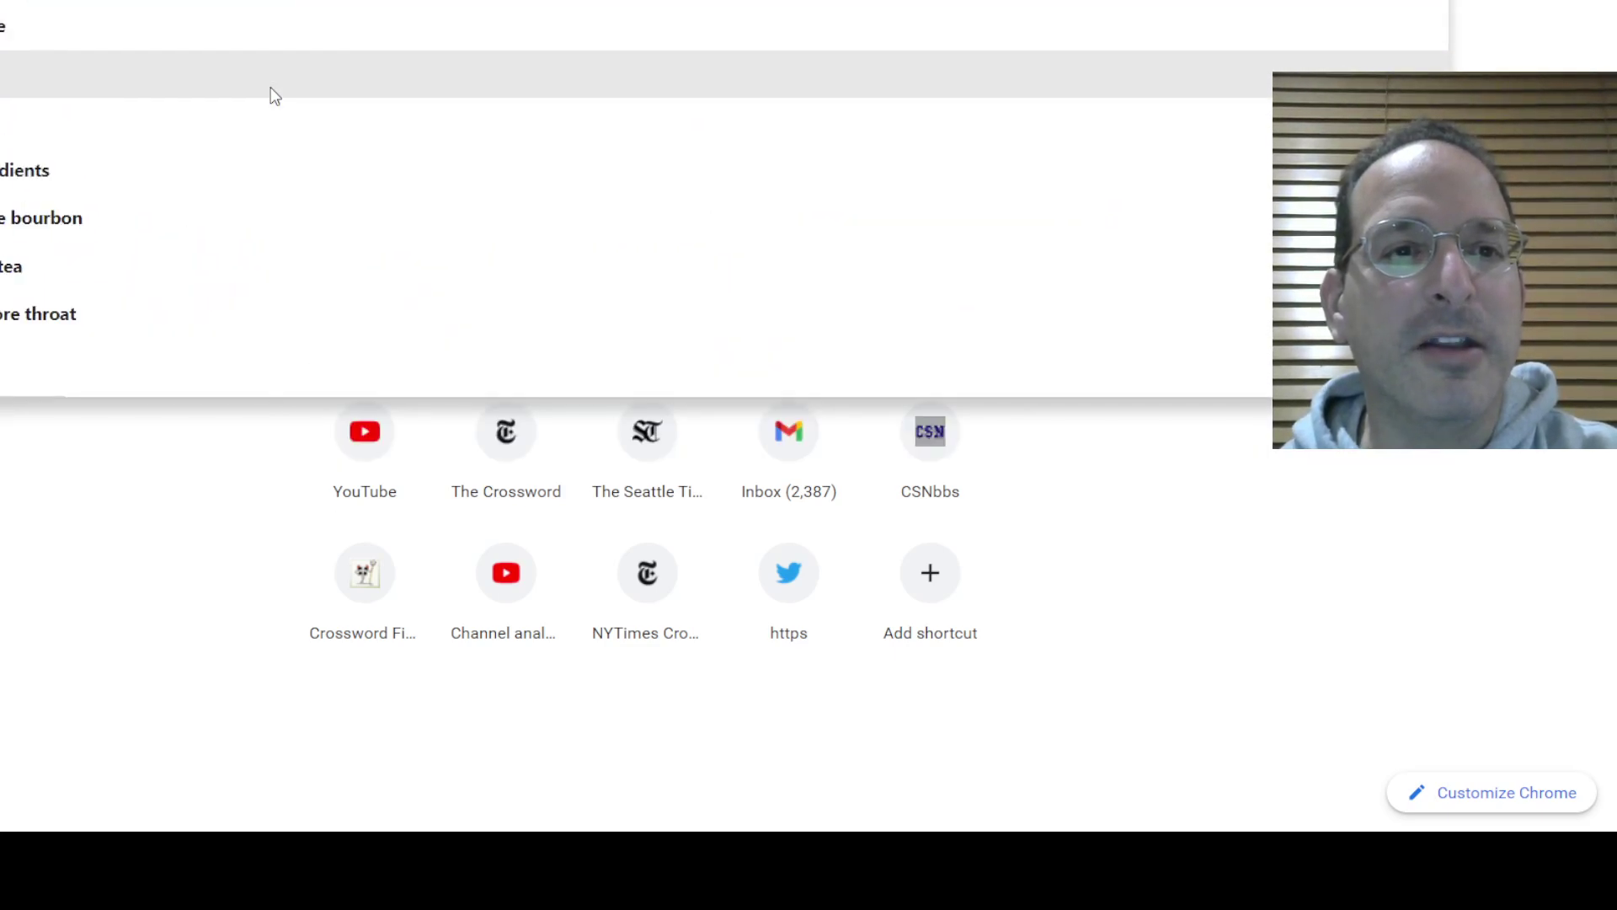
pyautogui.press('Return')
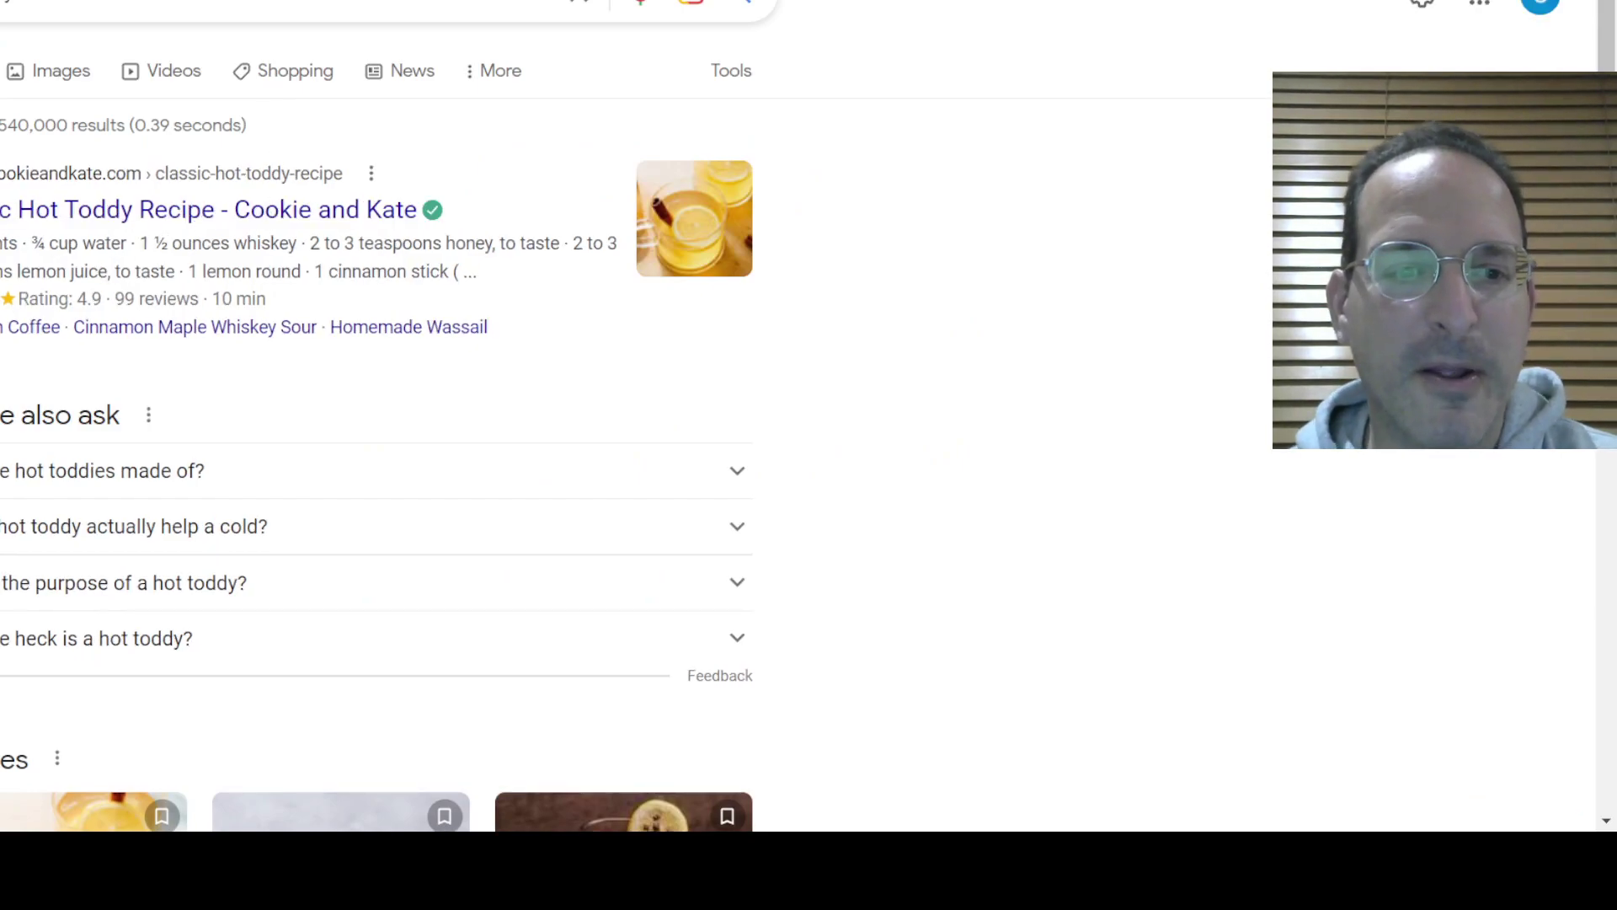
pyautogui.click(738, 528)
pyautogui.scroll(-1, 824, 544)
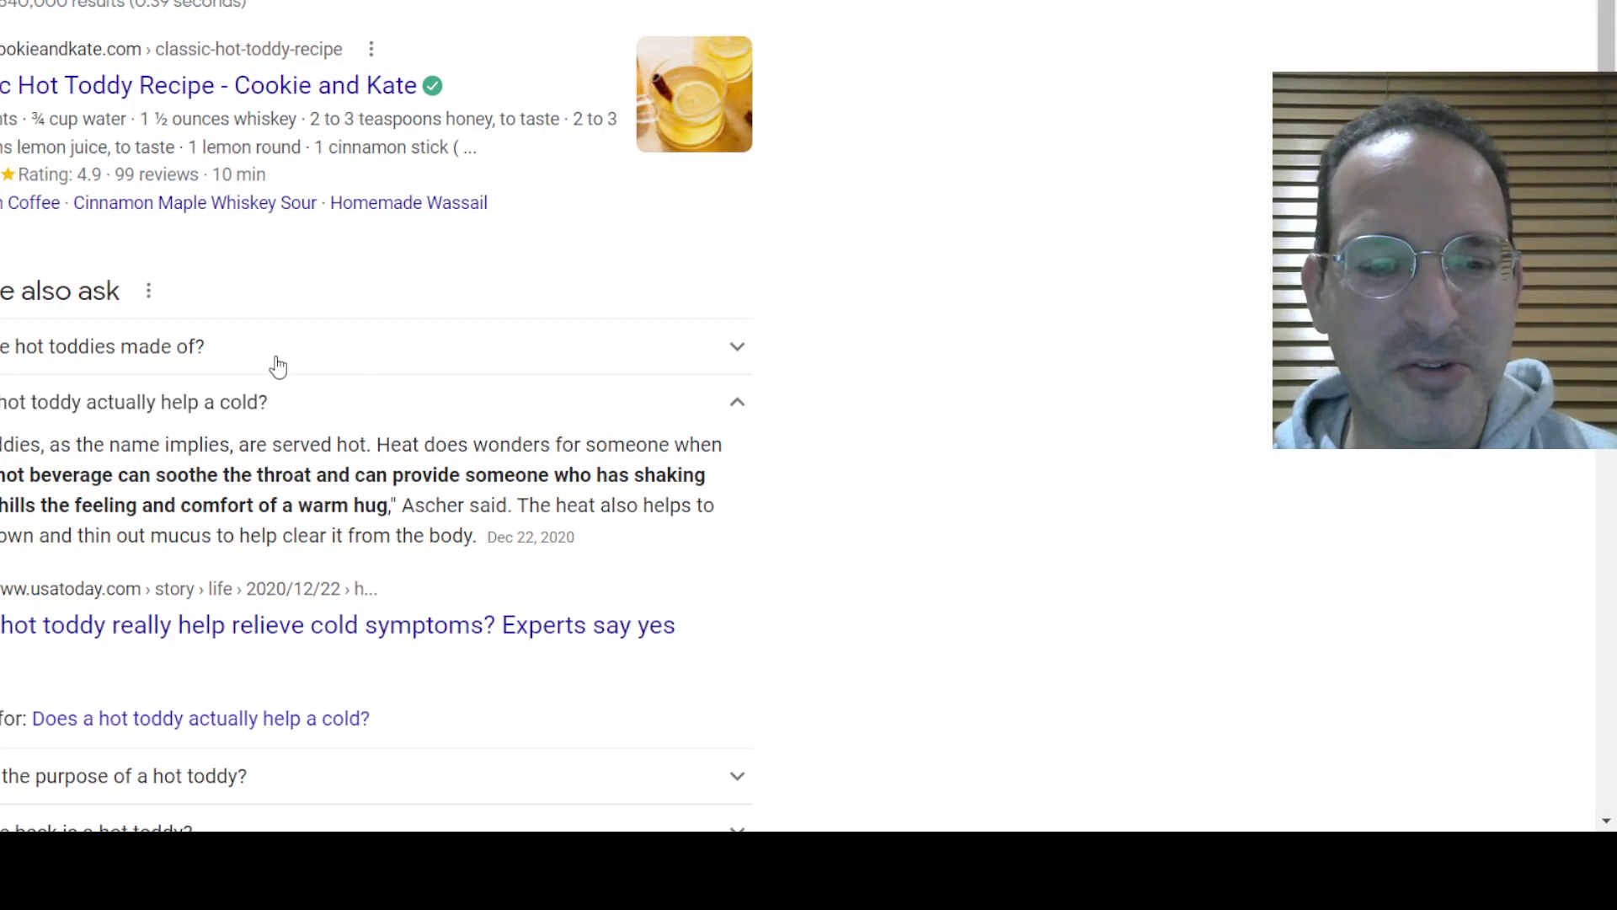
pyautogui.scroll(-3, 275, 363)
pyautogui.scroll(-2, 275, 363)
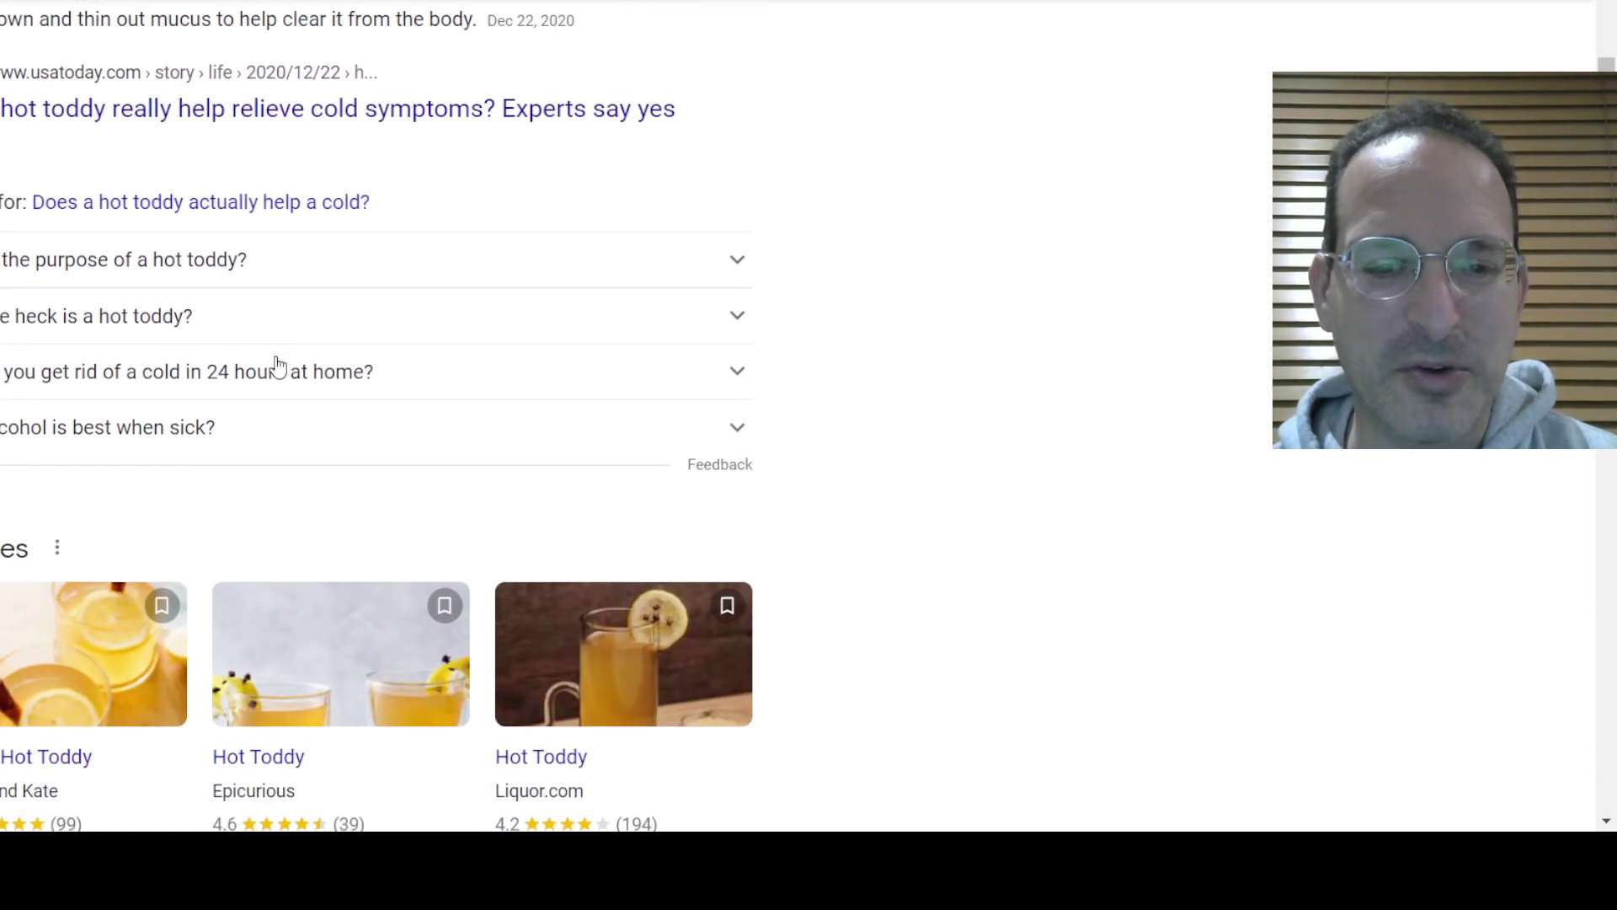
pyautogui.scroll(-1, 275, 363)
pyautogui.scroll(-1, 276, 363)
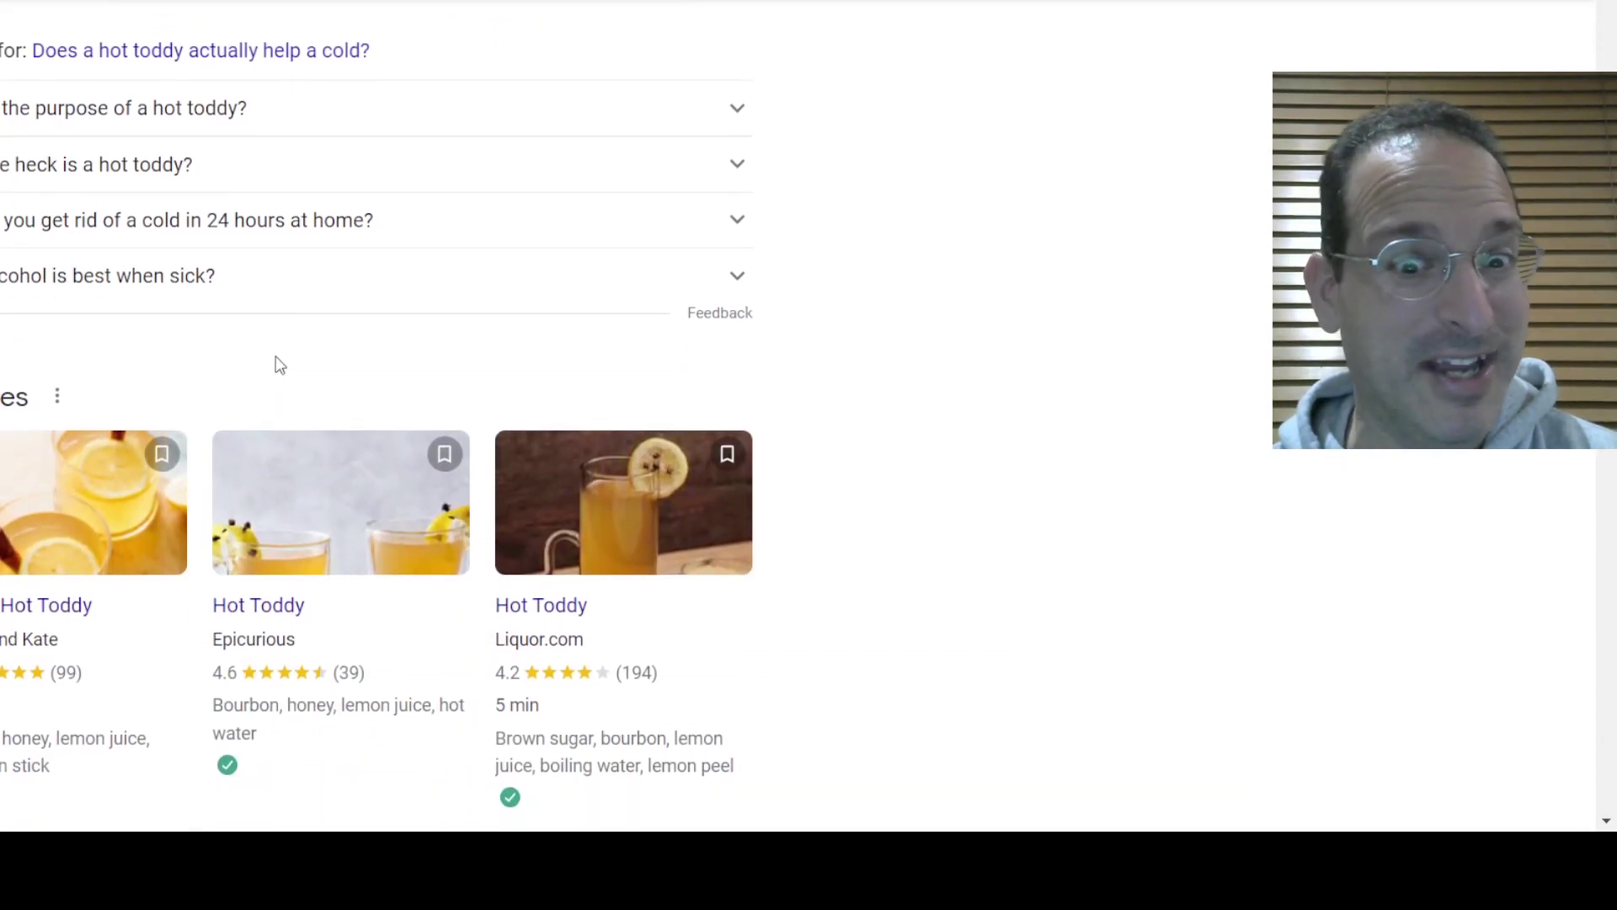
pyautogui.scroll(-1, 276, 363)
pyautogui.scroll(-1, 276, 363)
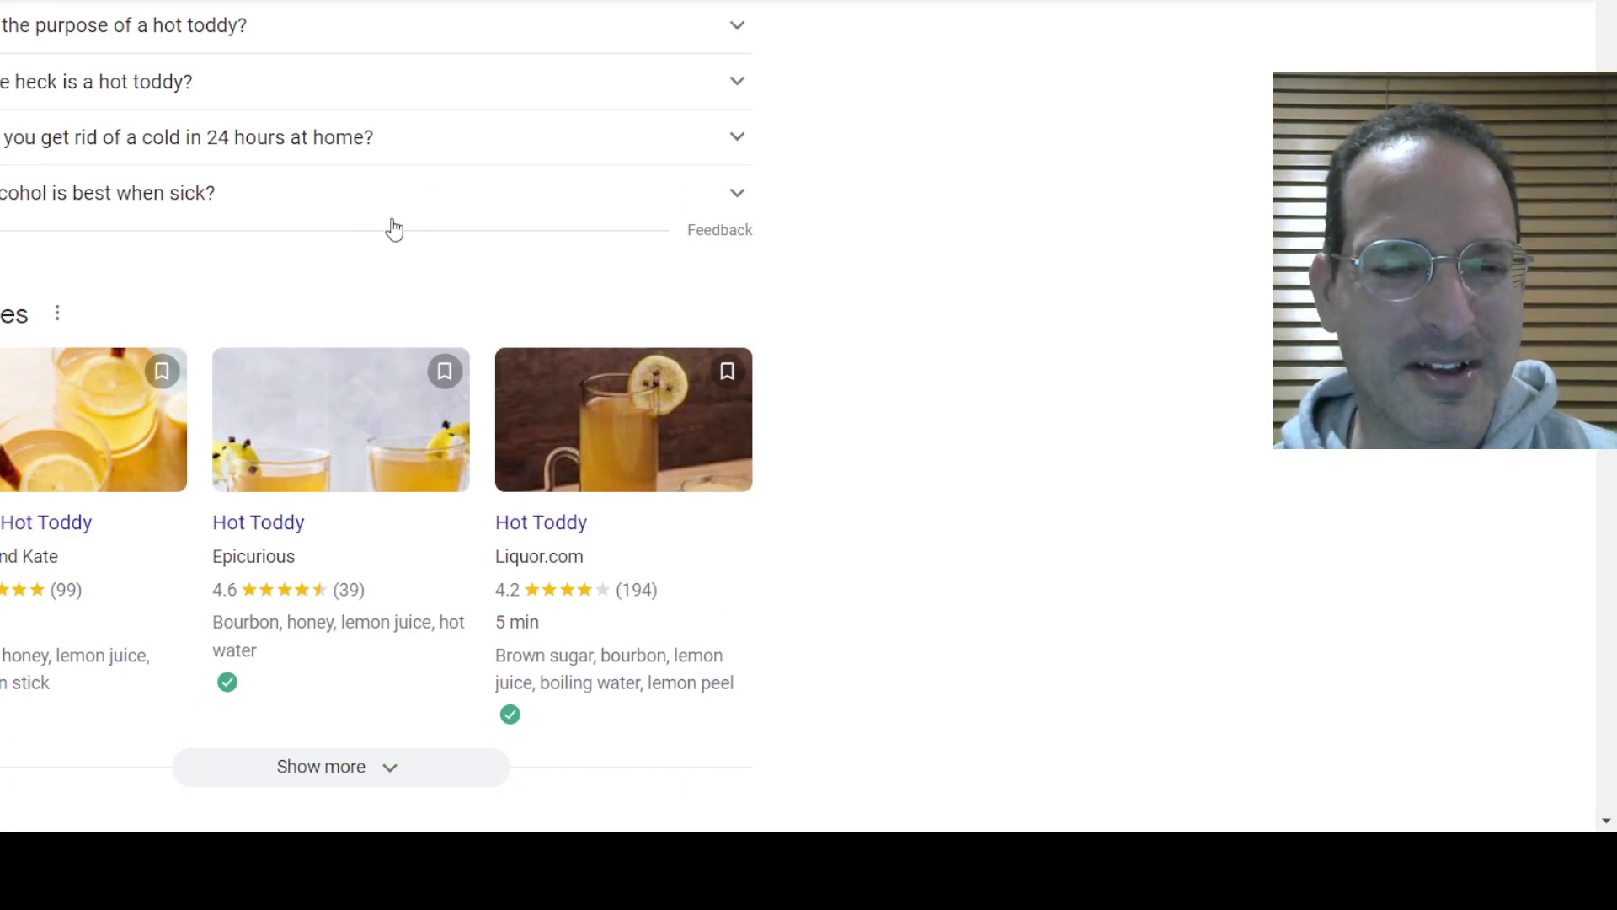
pyautogui.scroll(-1, 379, 227)
pyautogui.scroll(-1, 366, 240)
pyautogui.scroll(-1, 365, 245)
pyautogui.scroll(-1, 366, 245)
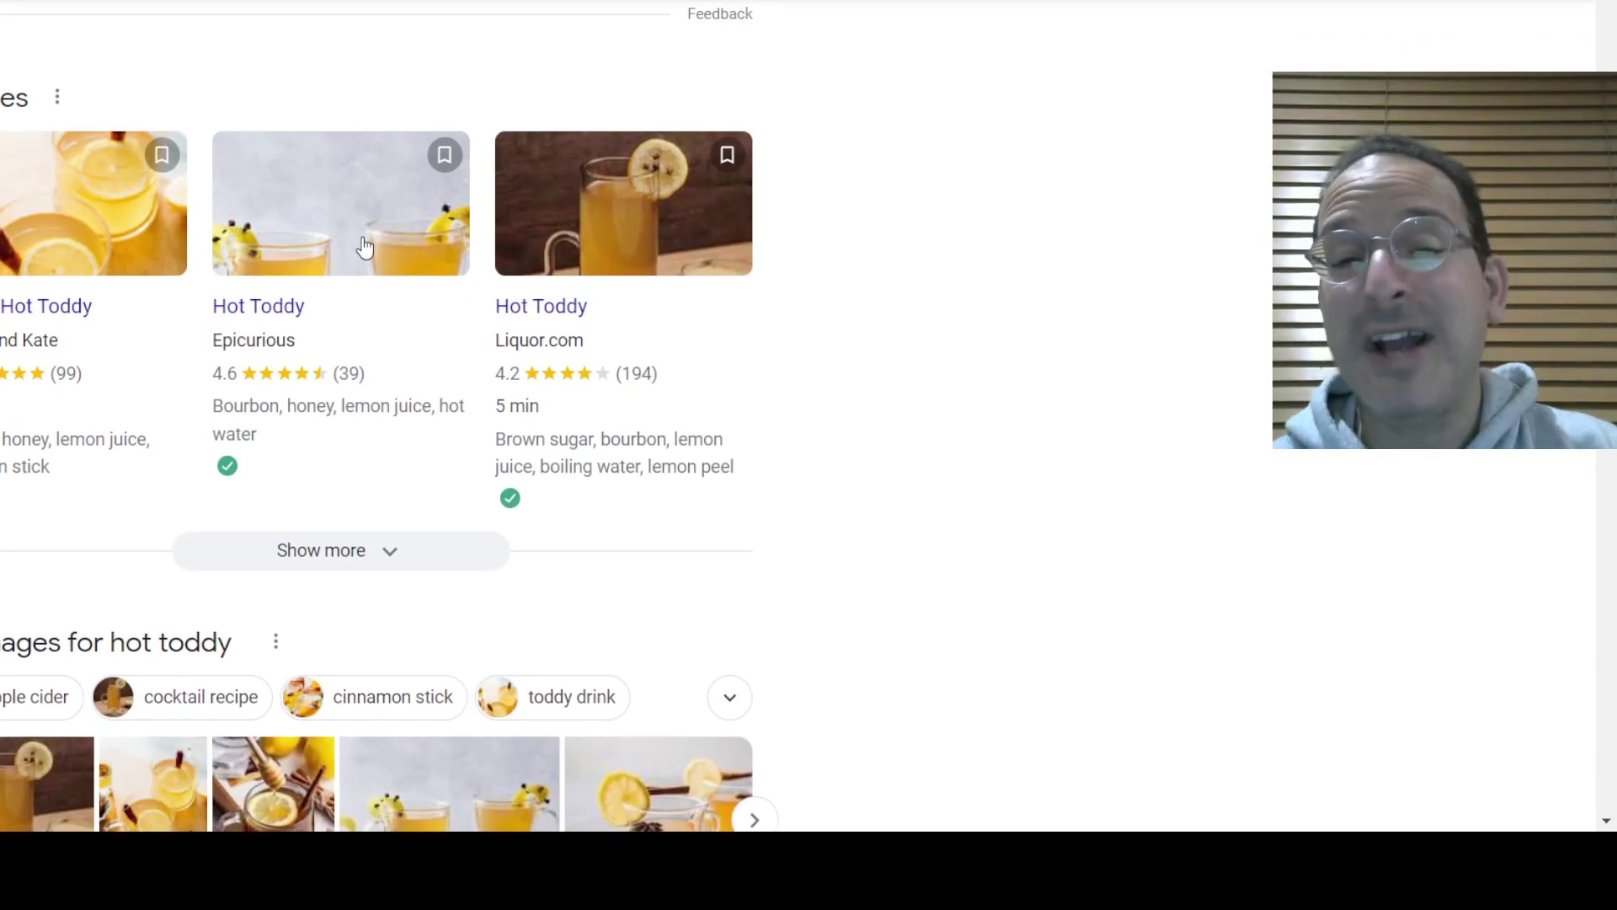
pyautogui.hotkey('ctrl', 'Tab')
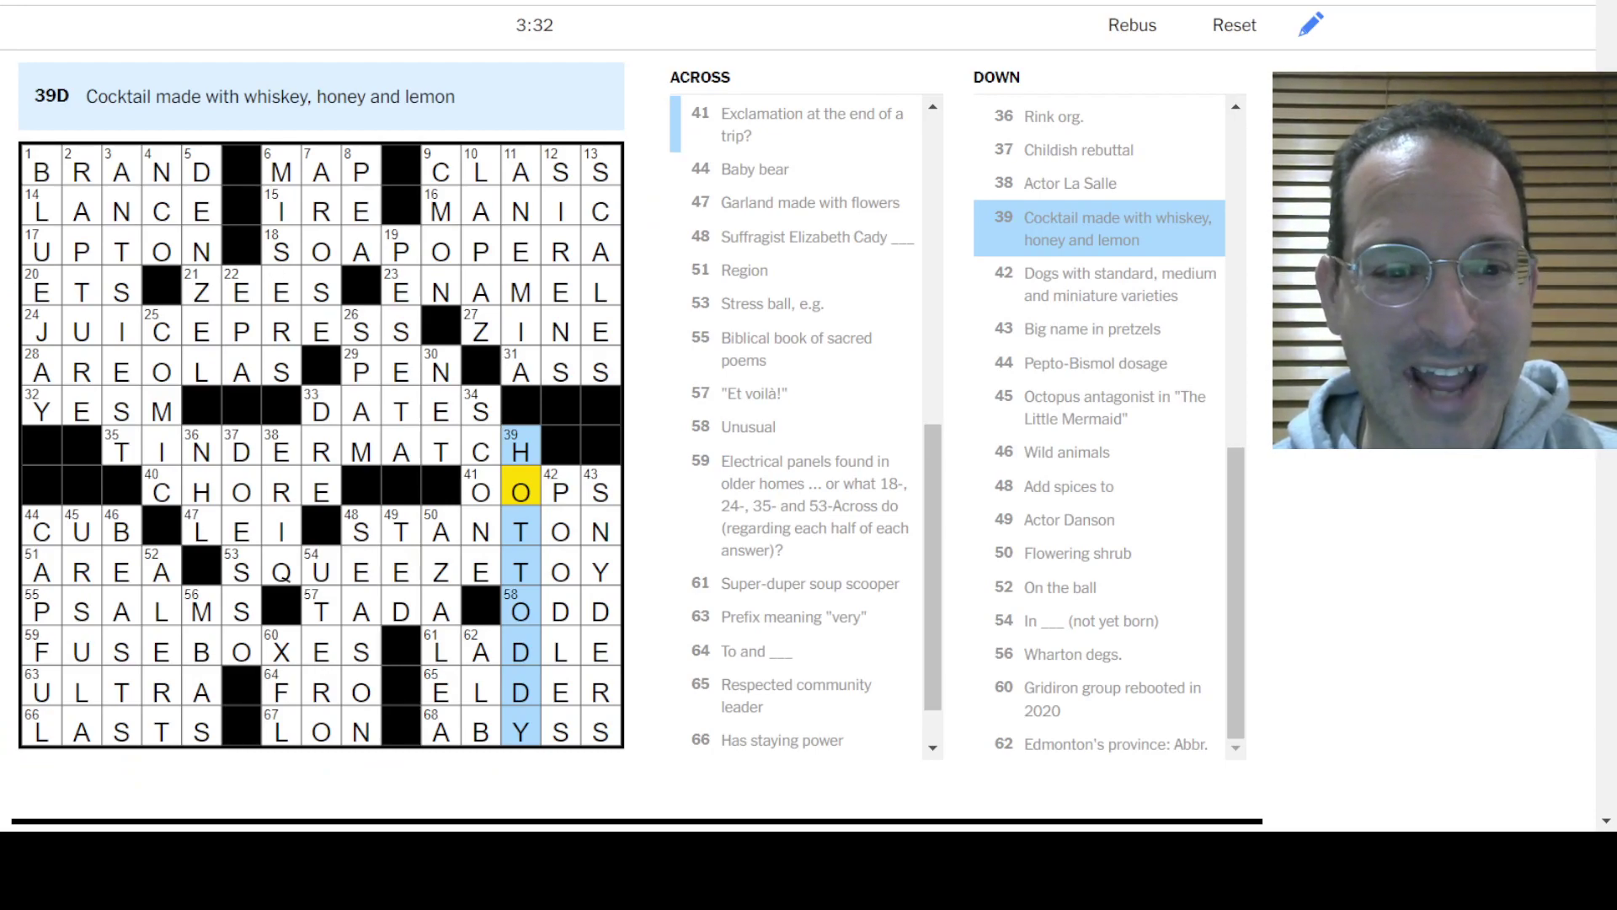
# Step: Select URSULA at 45-Down, then LANCE at 14-Across
pyautogui.click(83, 534)
pyautogui.click(83, 534)
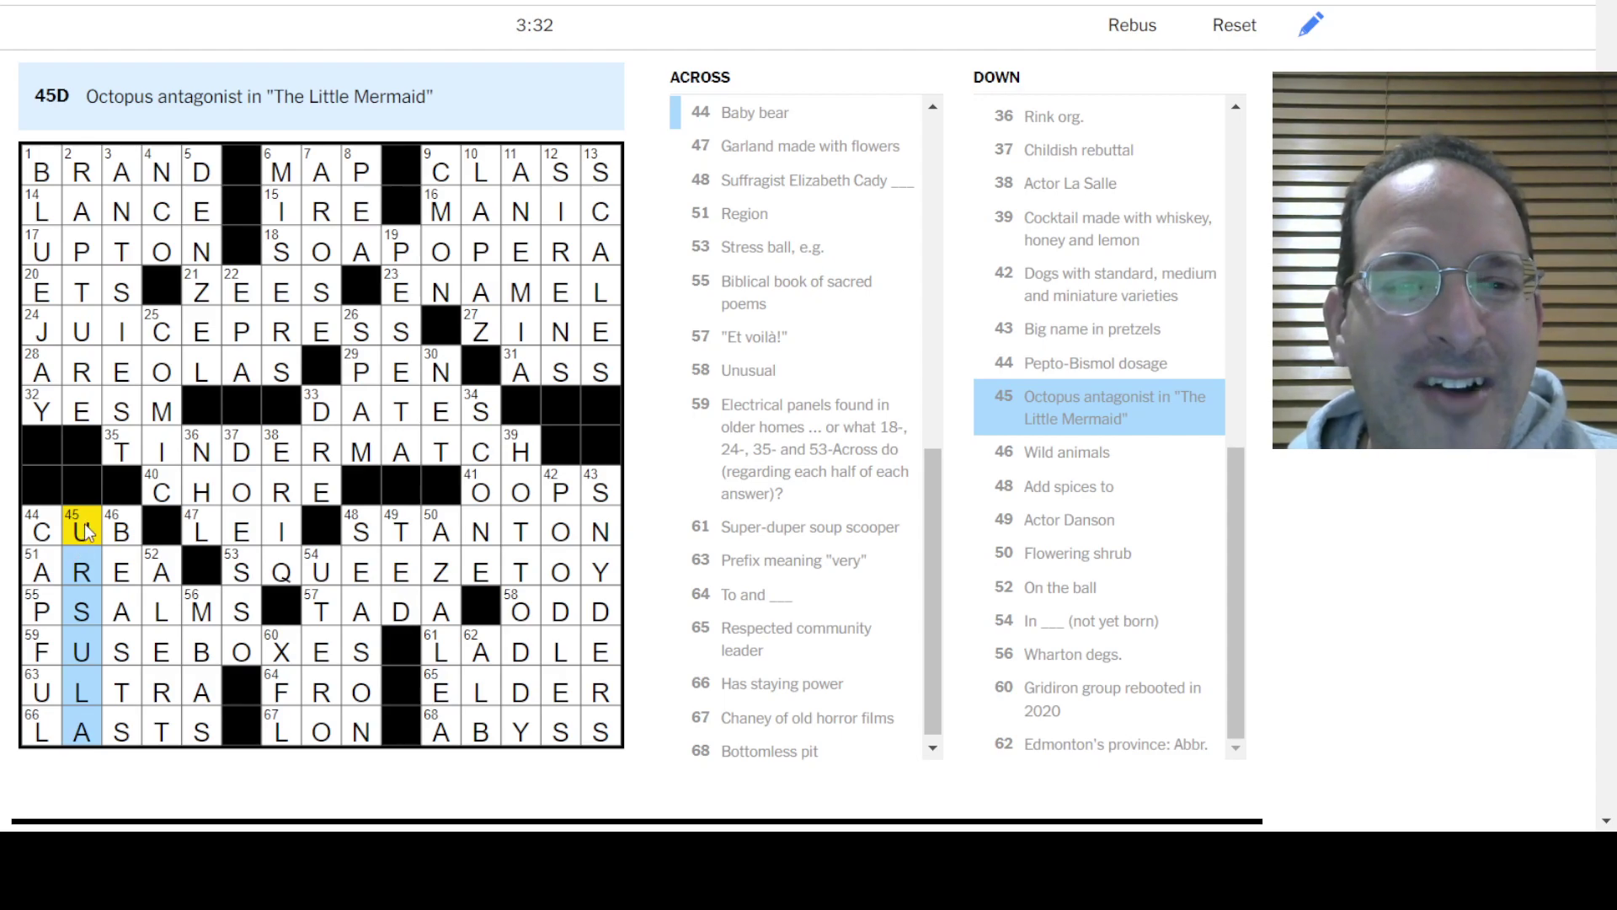
pyautogui.click(48, 217)
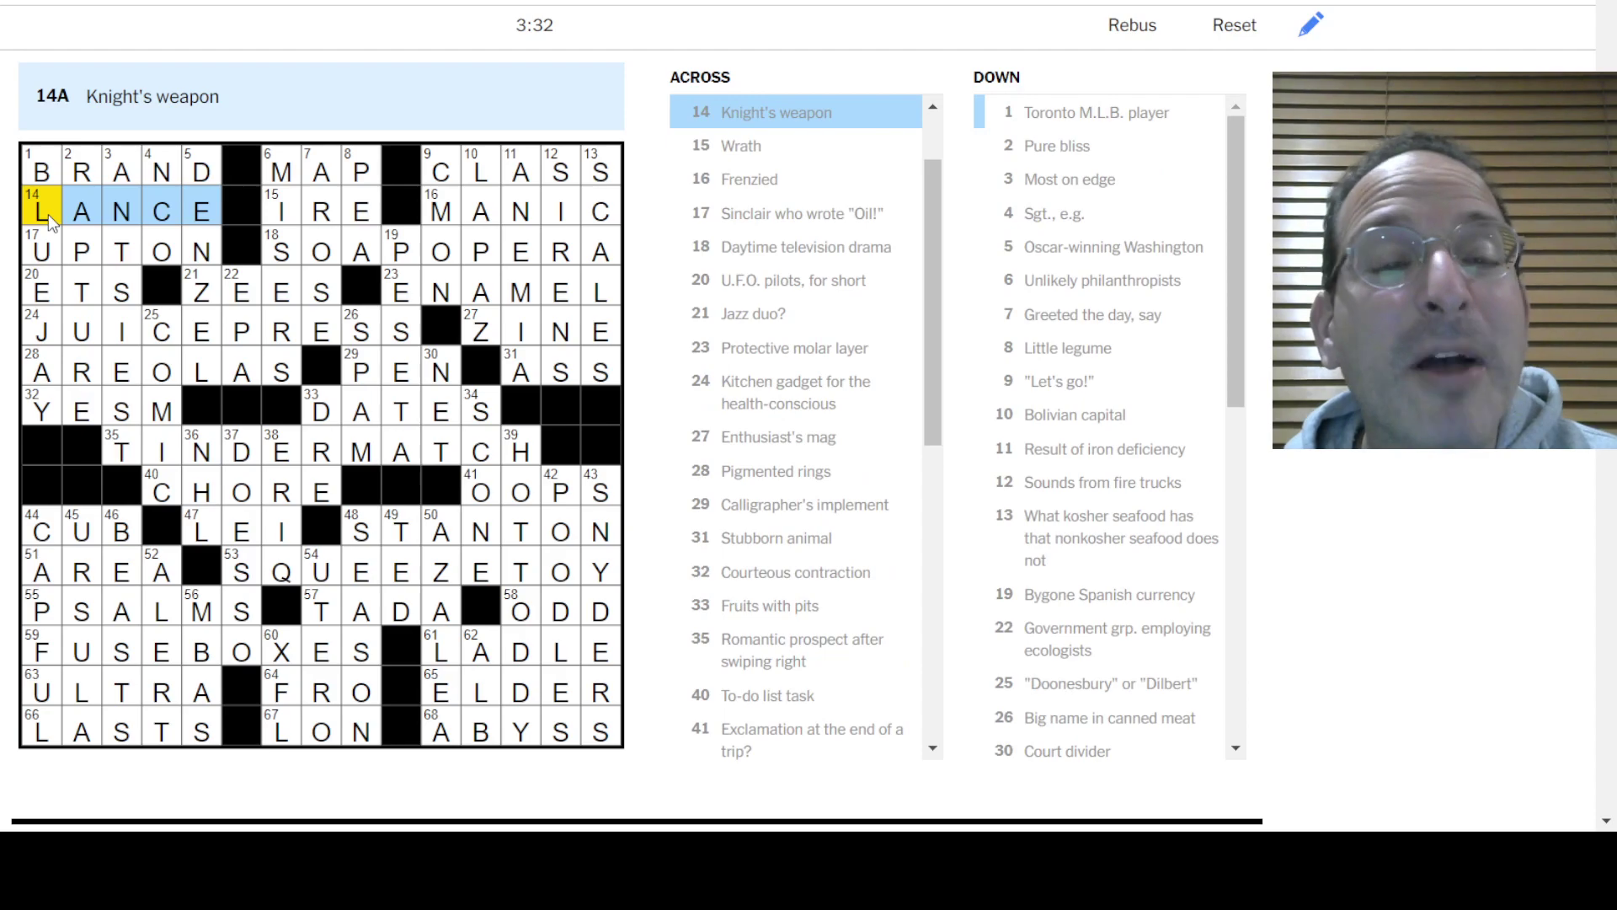